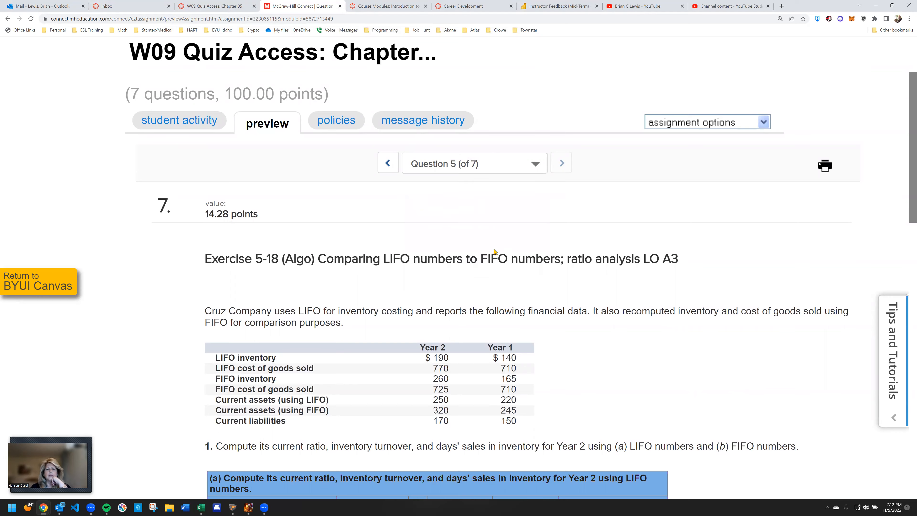
Read Exercise 5-11 and its Required A, B and C parts together with the Tree Seedlings purchases and sales table
scroll(494, 251, "down", 3)
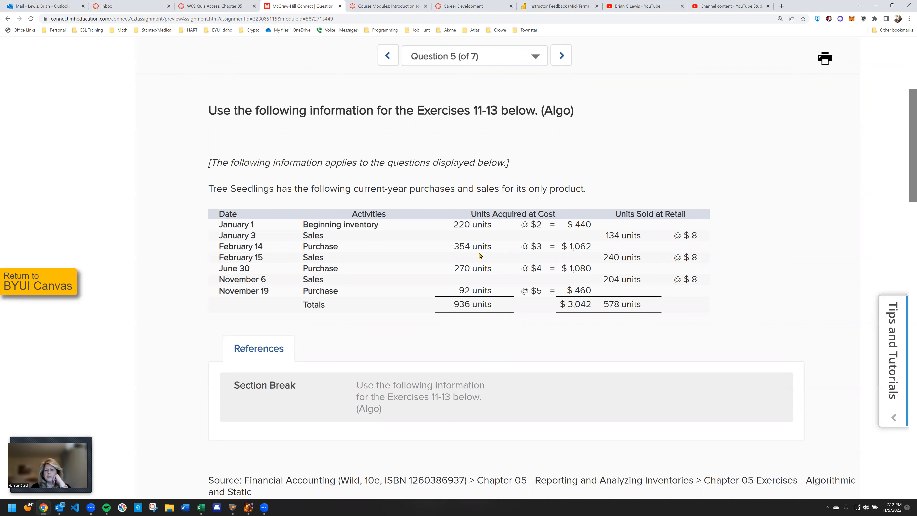
scroll(480, 256, "down", 7)
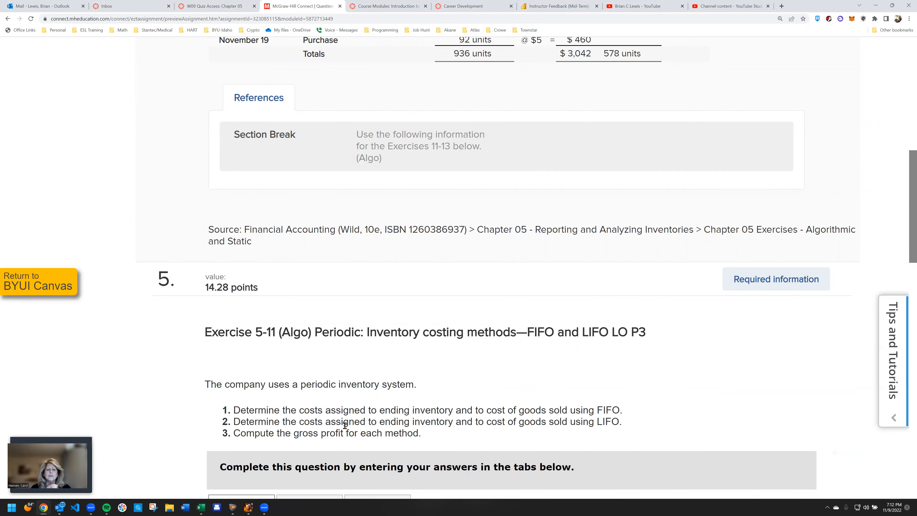
scroll(432, 419, "up", 3)
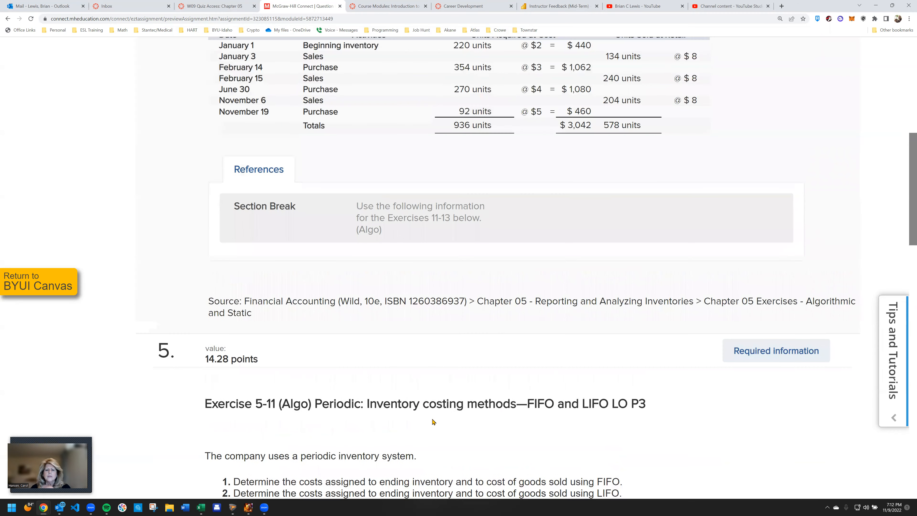
scroll(433, 421, "down", 6)
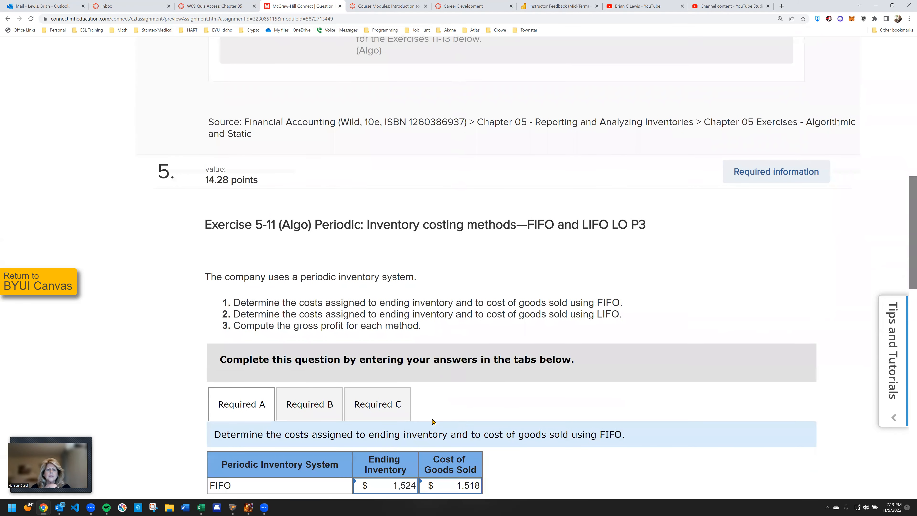
scroll(433, 421, "down", 2)
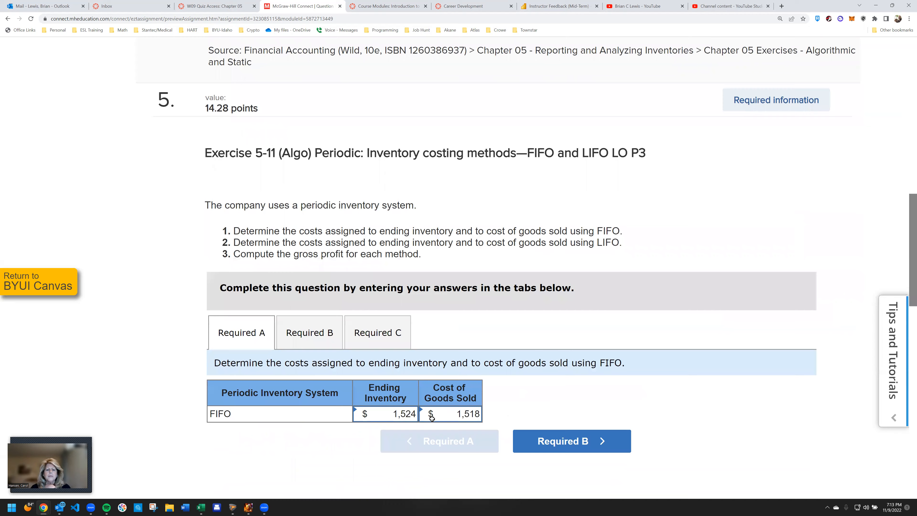
scroll(432, 418, "down", 1)
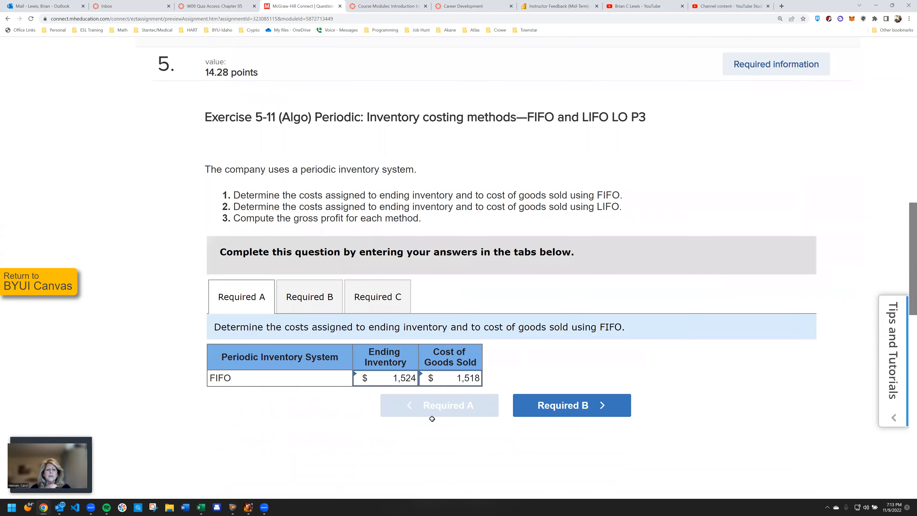
left_click(323, 311)
left_click(362, 308)
left_click(256, 298)
scroll(401, 301, "up", 4)
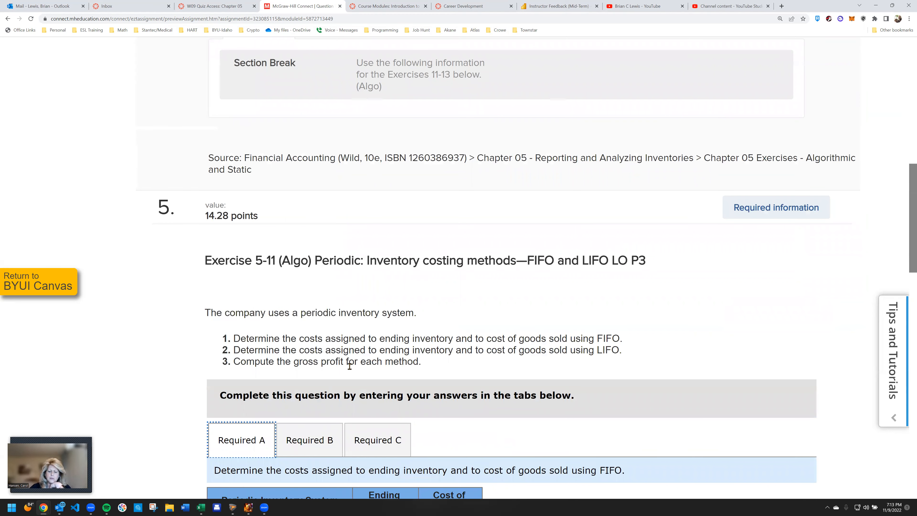
scroll(350, 367, "up", 1)
scroll(350, 366, "up", 4)
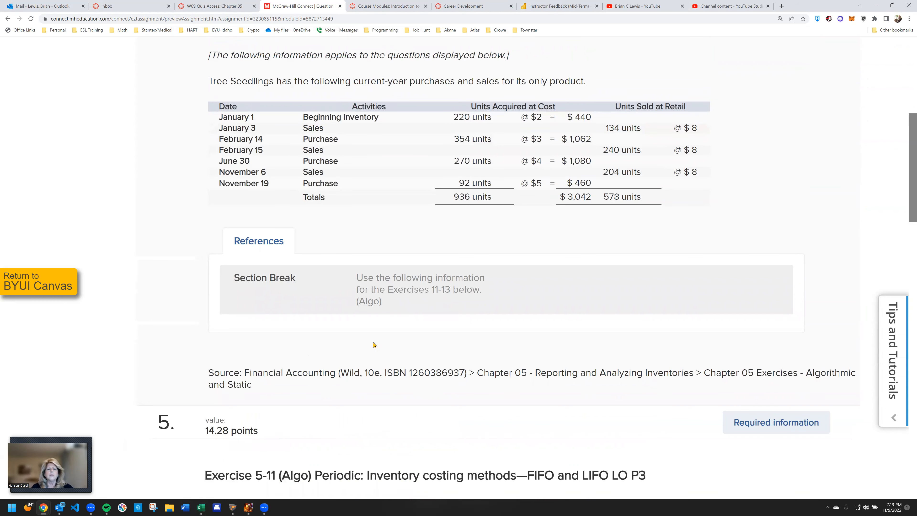
scroll(374, 345, "up", 3)
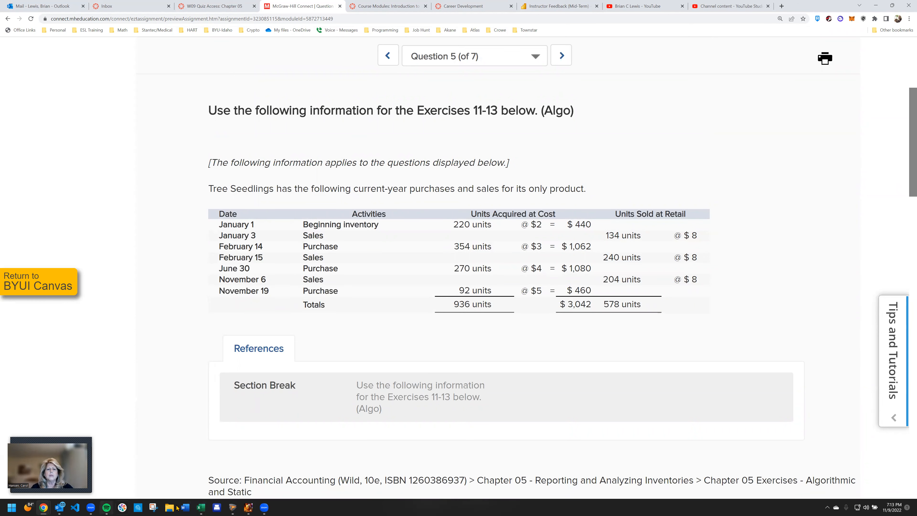
Switch to the Inventory Workup workbook in Excel and examine the Inventory In quantity, price and amount columns on Sheet1
mouse_move(201, 507)
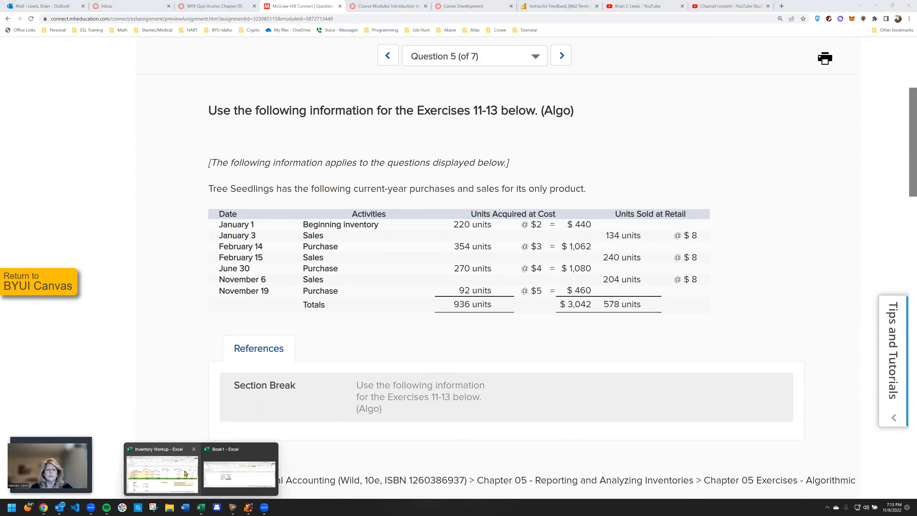
left_click(186, 473)
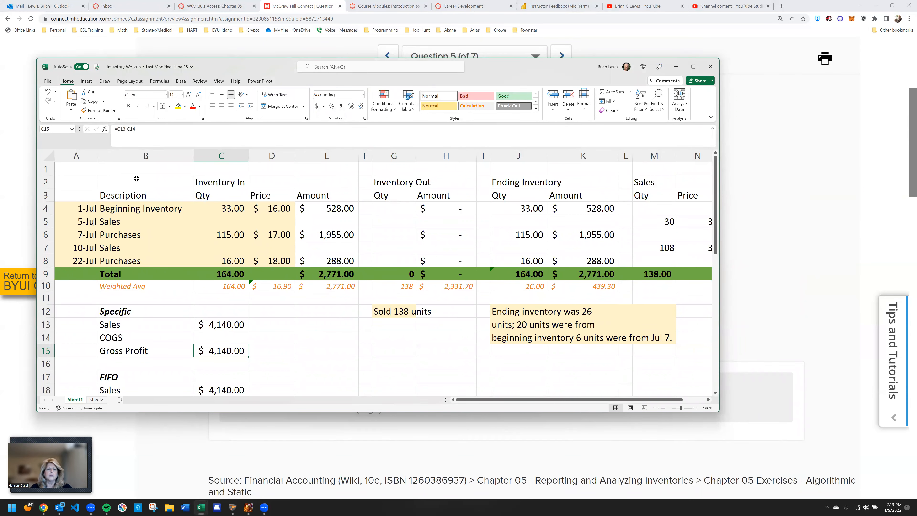
left_click_drag(92, 199, 342, 284)
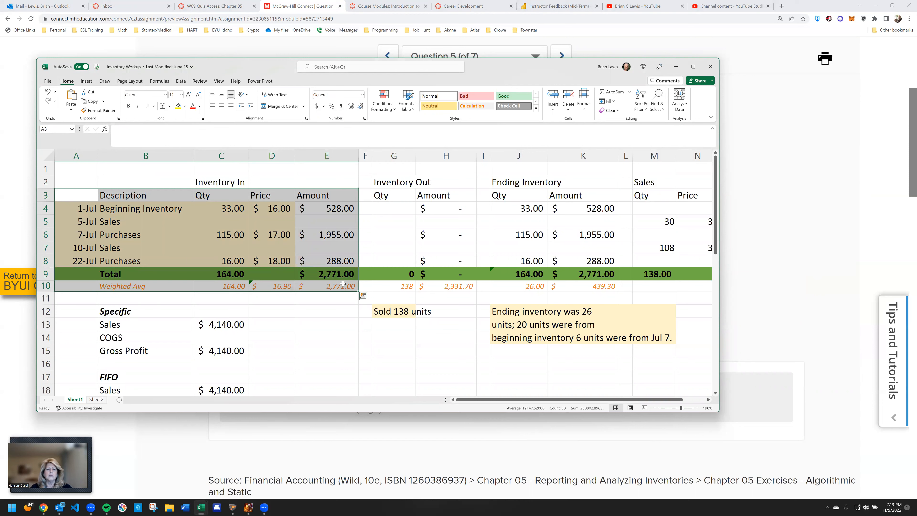
left_click_drag(221, 155, 337, 160)
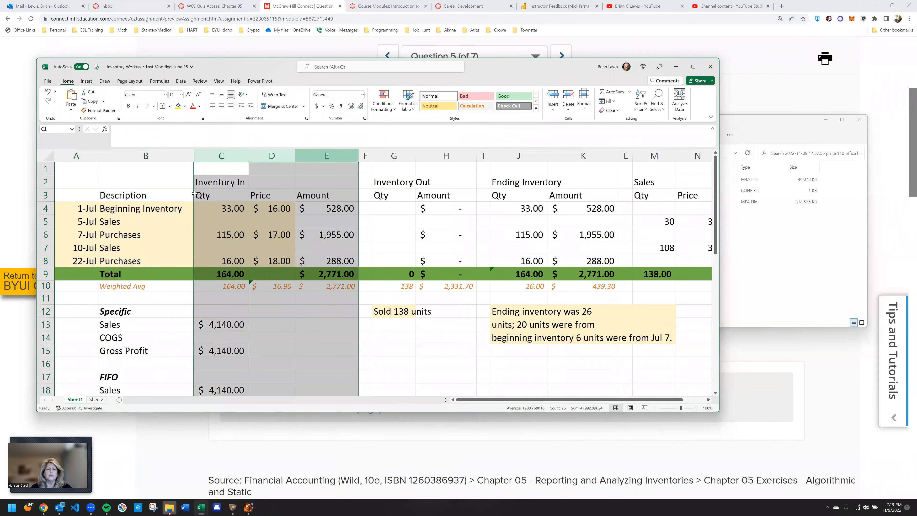
left_click(227, 199)
left_click(267, 198)
left_click(309, 197)
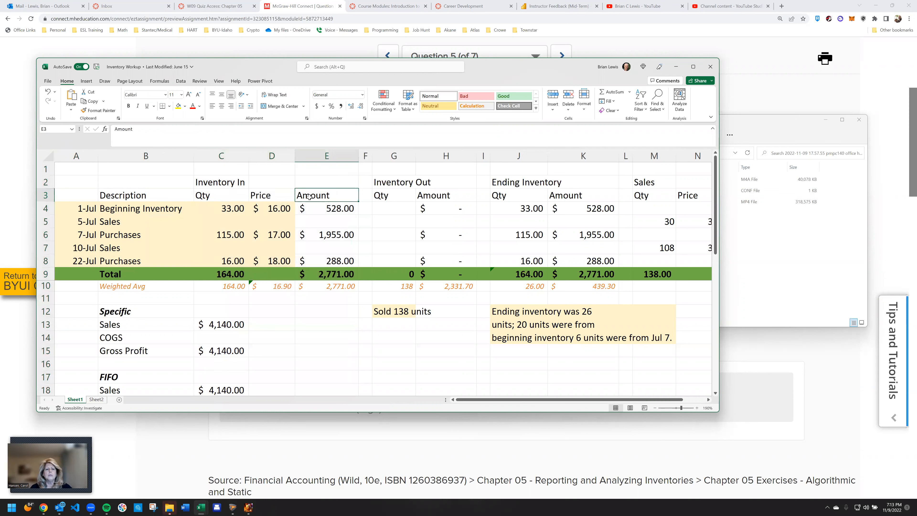
Examine the Inventory Out and Ending Inventory quantity and amount columns on Sheet1
left_click_drag(396, 161, 456, 160)
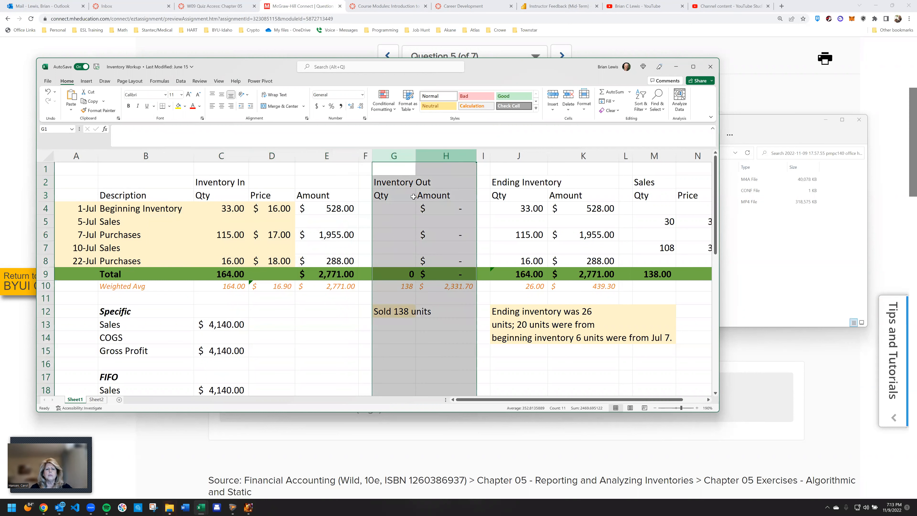
left_click(397, 207)
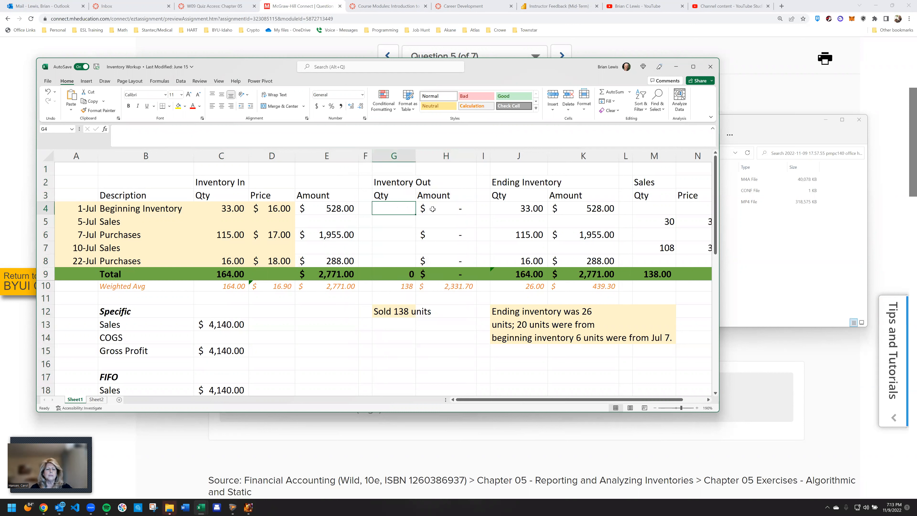
left_click(446, 210)
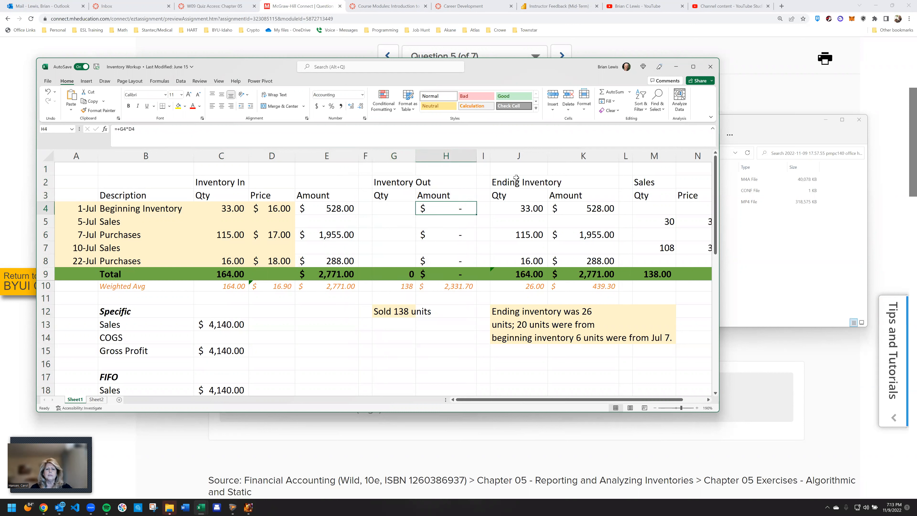
left_click_drag(517, 159, 583, 158)
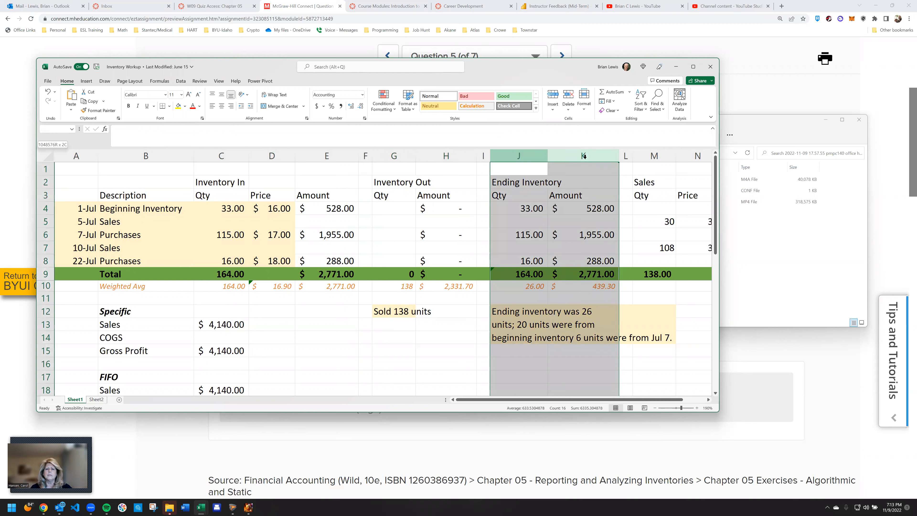
left_click(583, 158)
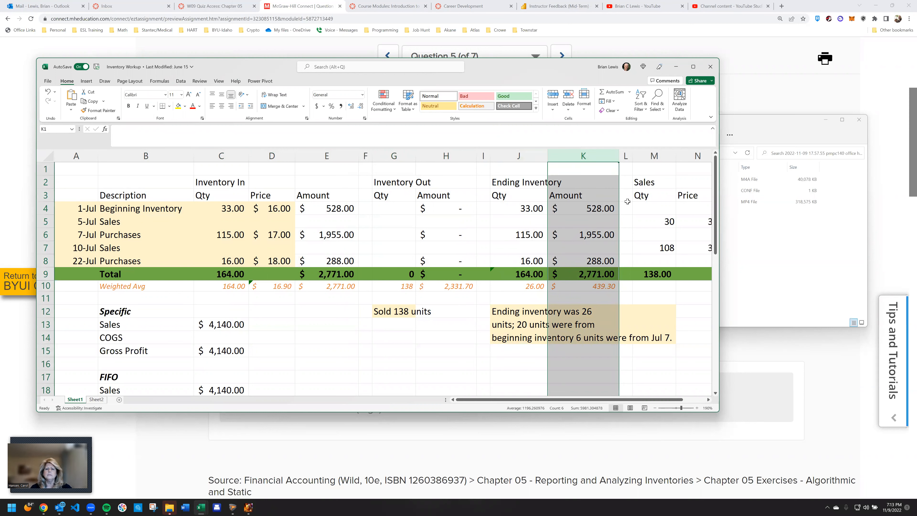
Examine the quantity, price and amount columns of the Sales section on Sheet1
left_click(708, 399)
left_click(708, 399)
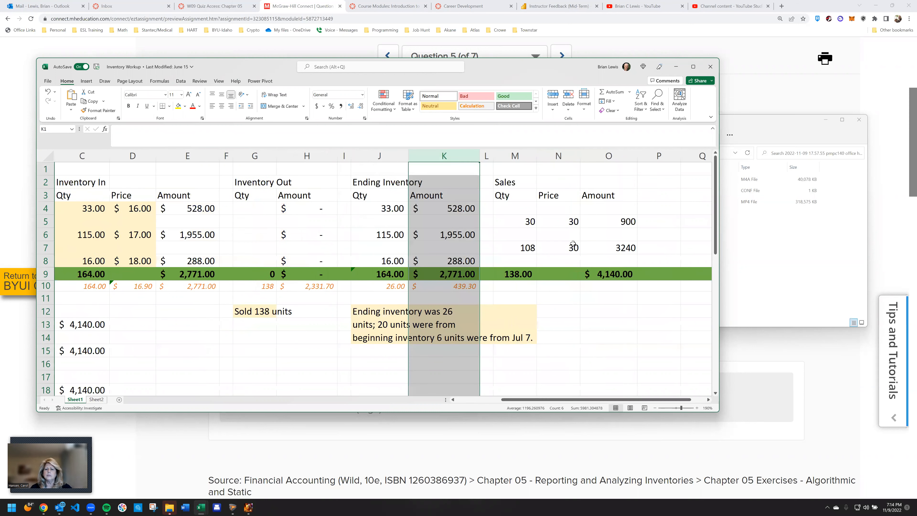
left_click(516, 195)
left_click(542, 194)
left_click(594, 194)
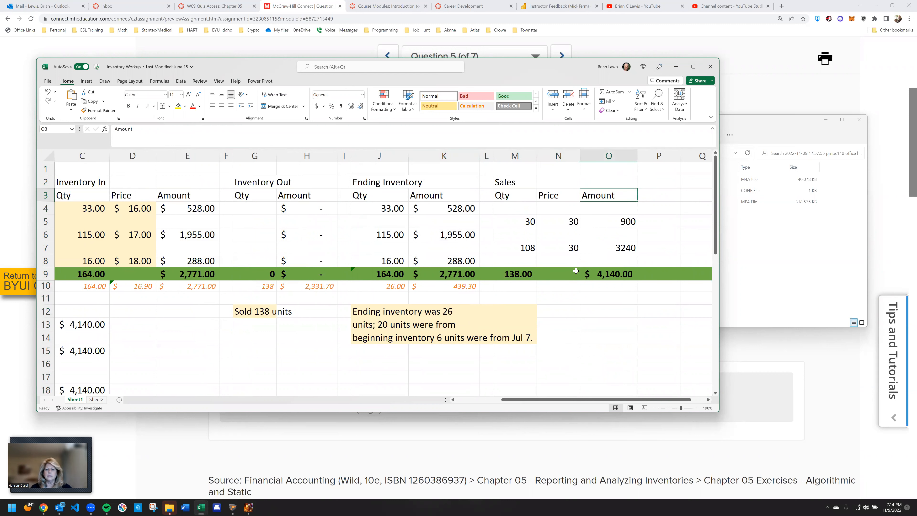
scroll(379, 265, "left", 2)
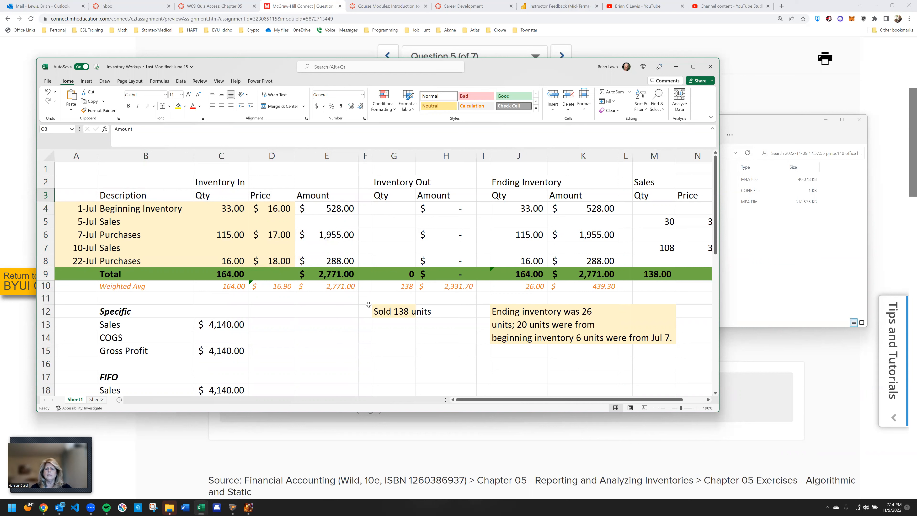
Review the sales, COGS and gross profit blocks for the Specific, FIFO, LIFO and Weighted Avg methods on Sheet1
left_click(231, 324)
scroll(152, 317, "down", 1)
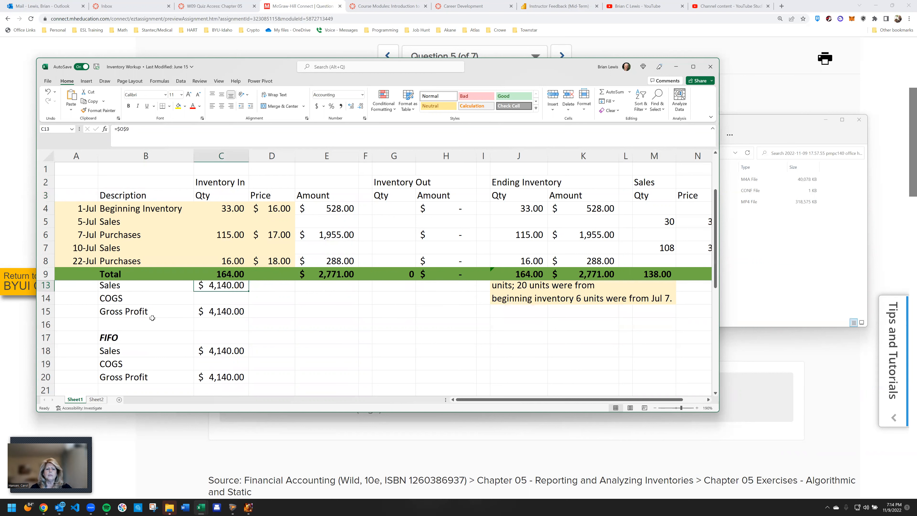
scroll(152, 318, "up", 1)
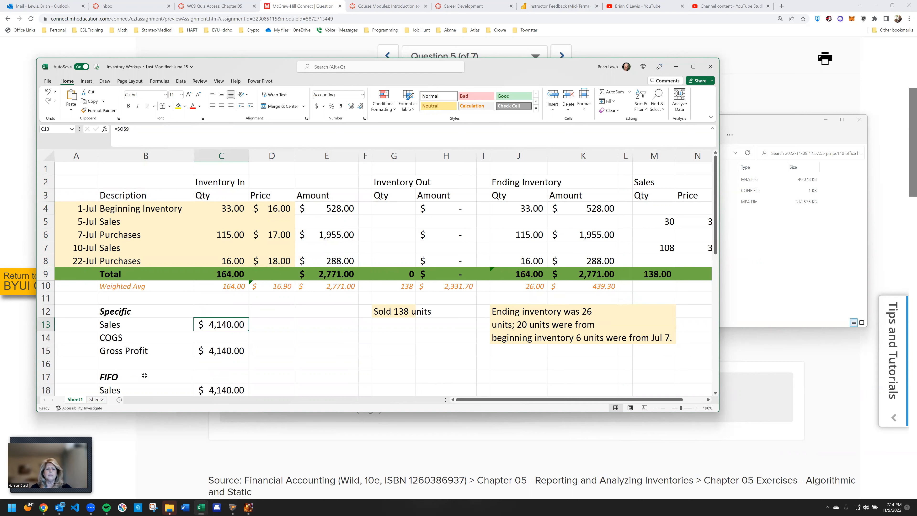
scroll(145, 376, "down", 1)
scroll(145, 361, "down", 2)
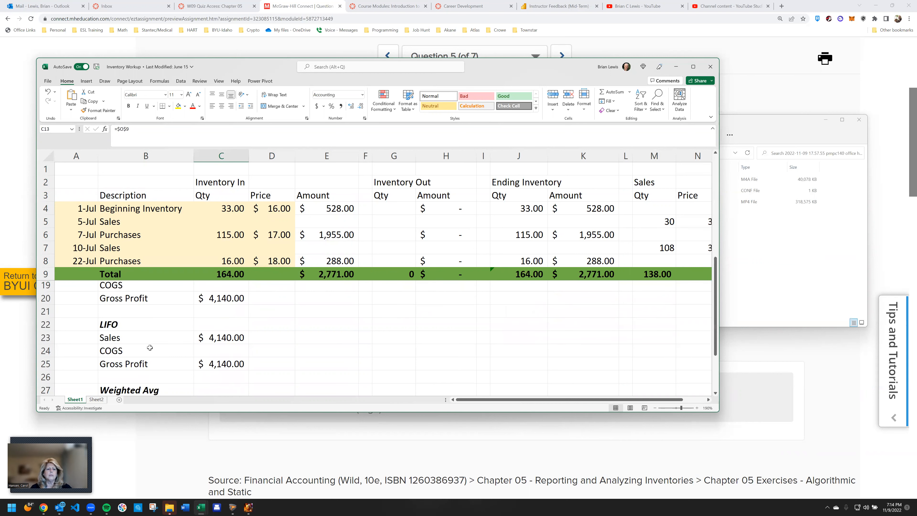
scroll(168, 380, "down", 2)
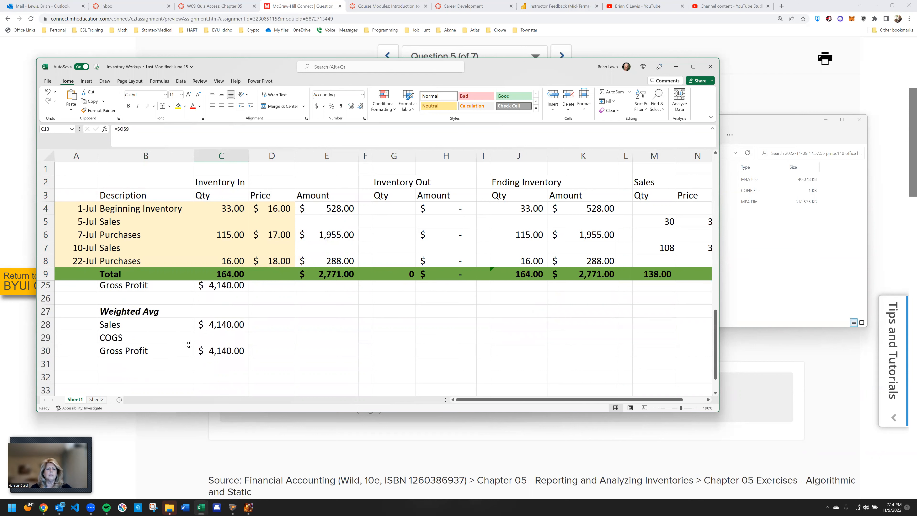
left_click(233, 322)
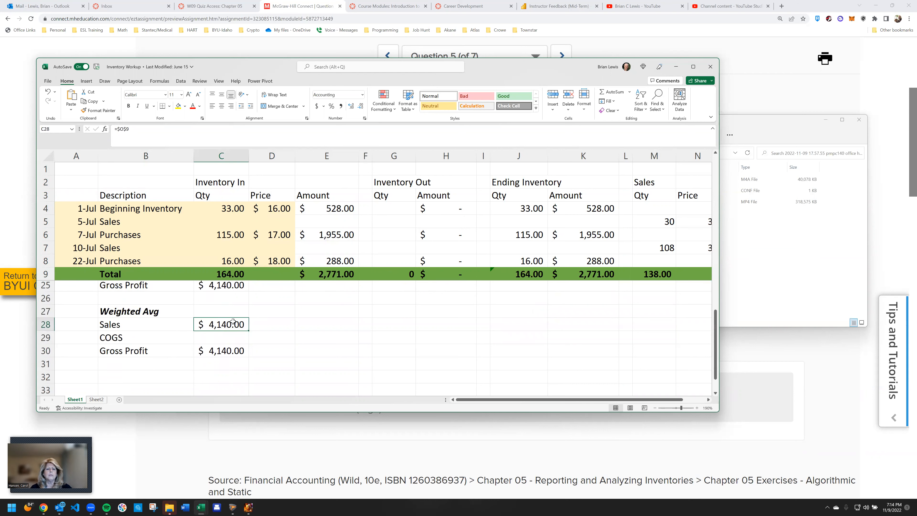
scroll(233, 322, "up", 5)
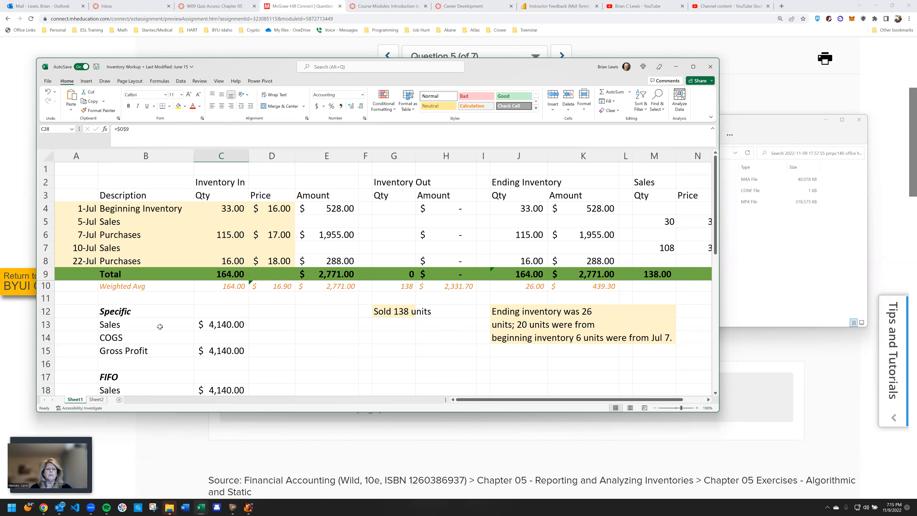
Review the inventory layout on Sheet2 and its LIFO, FIFO and Specific summaries
left_click(97, 399)
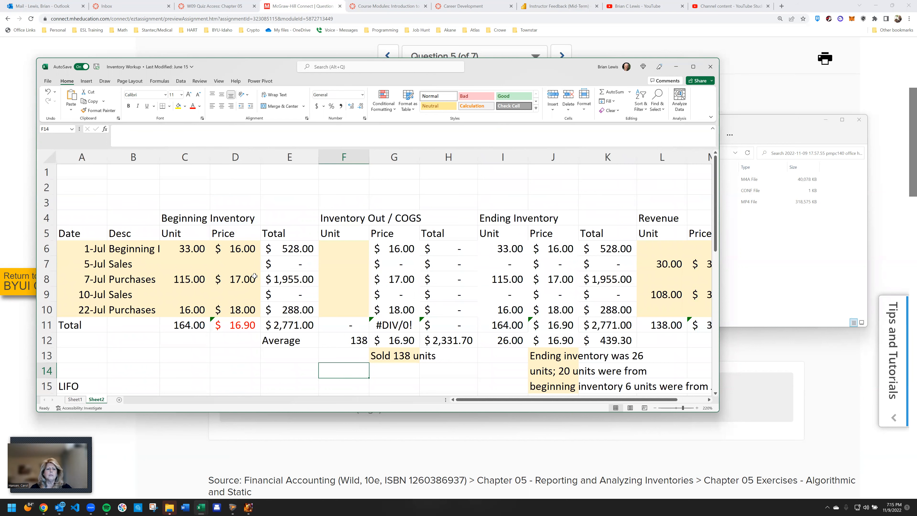
scroll(254, 276, "down", 3)
scroll(254, 275, "down", 2)
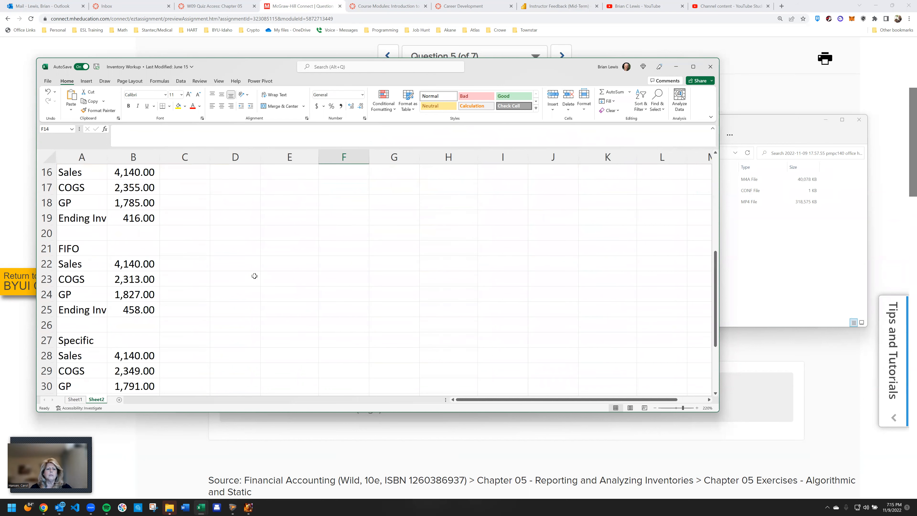
scroll(254, 276, "up", 5)
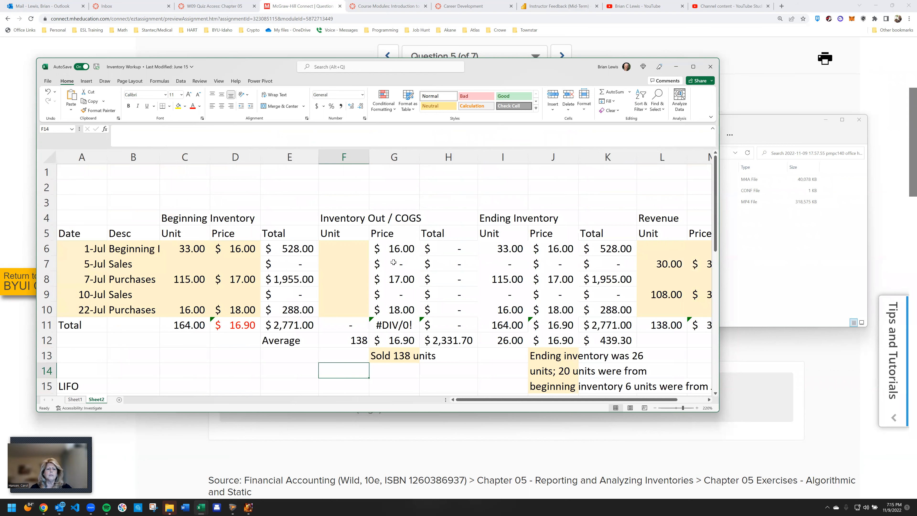
Add a new worksheet and enter the headers Date in A2 and Desc in B2, following the Sheet2 layout
left_click(119, 400)
scroll(168, 296, "up", 5, "ctrl")
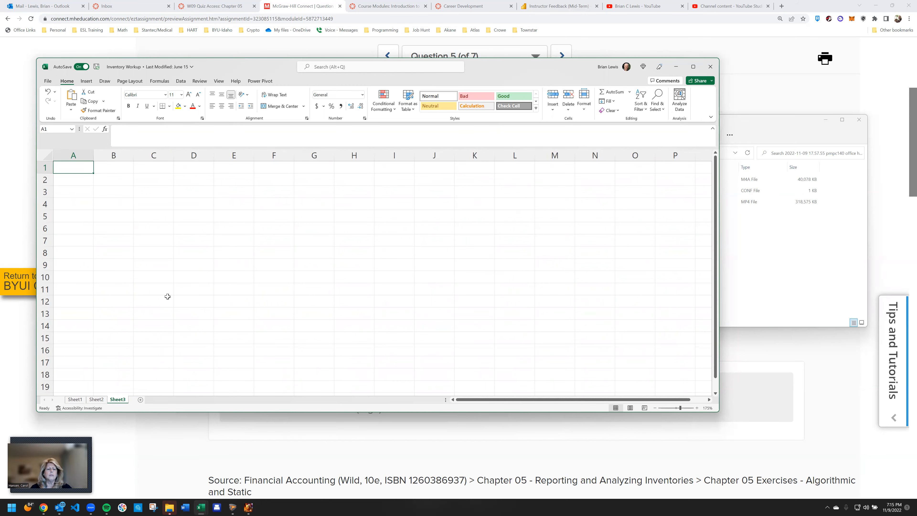
key("Down")
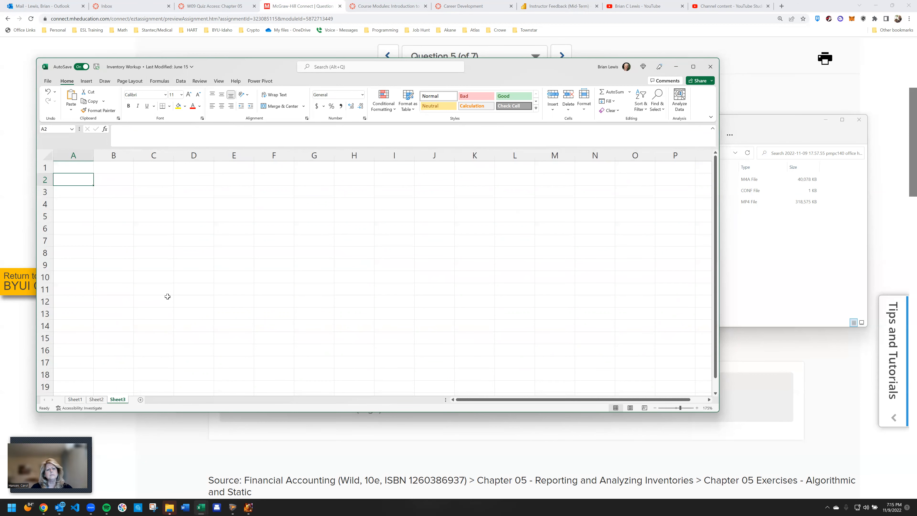
type("Date")
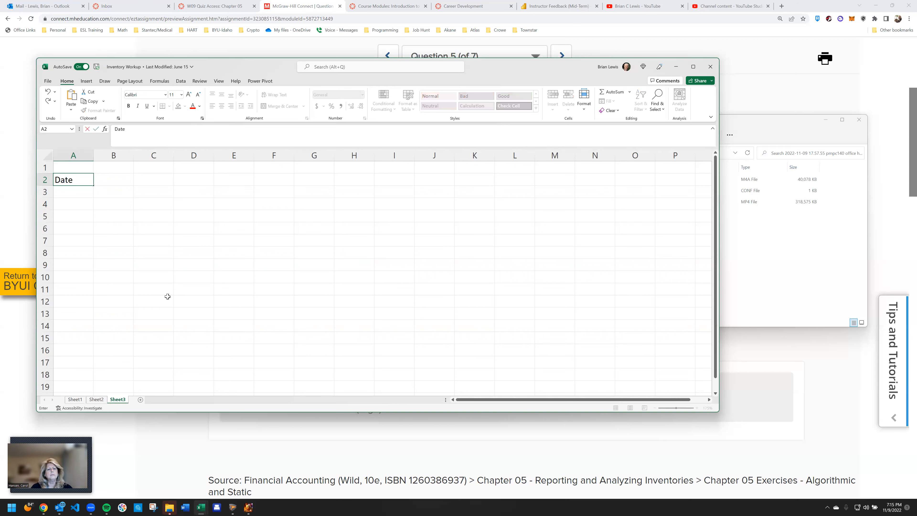
key("Tab")
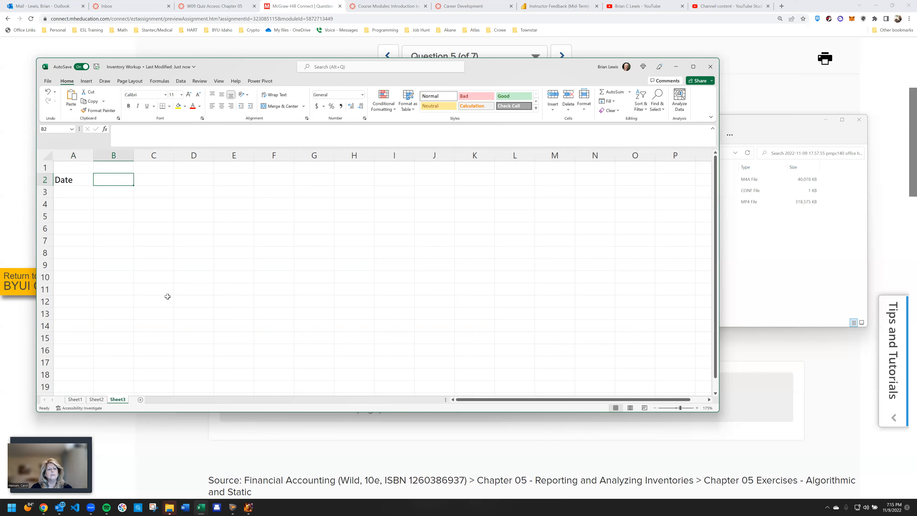
left_click(96, 400)
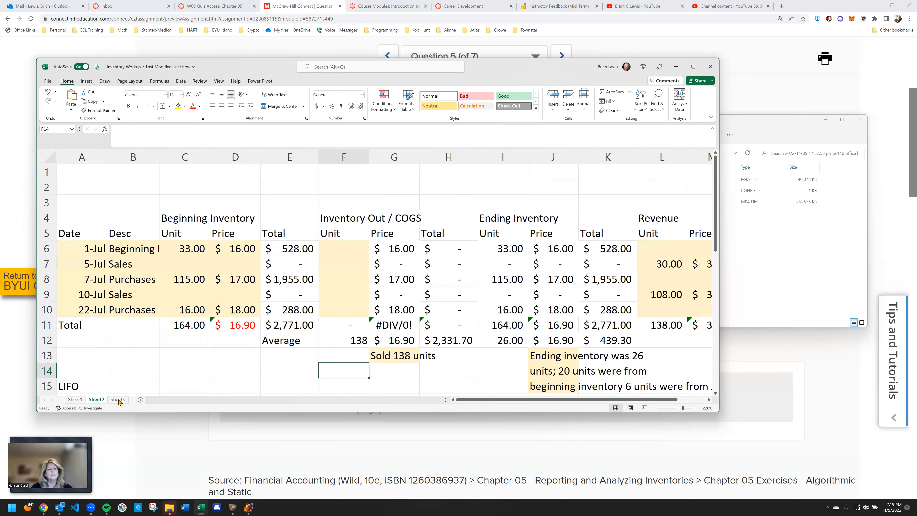
left_click(117, 400)
type("Desc")
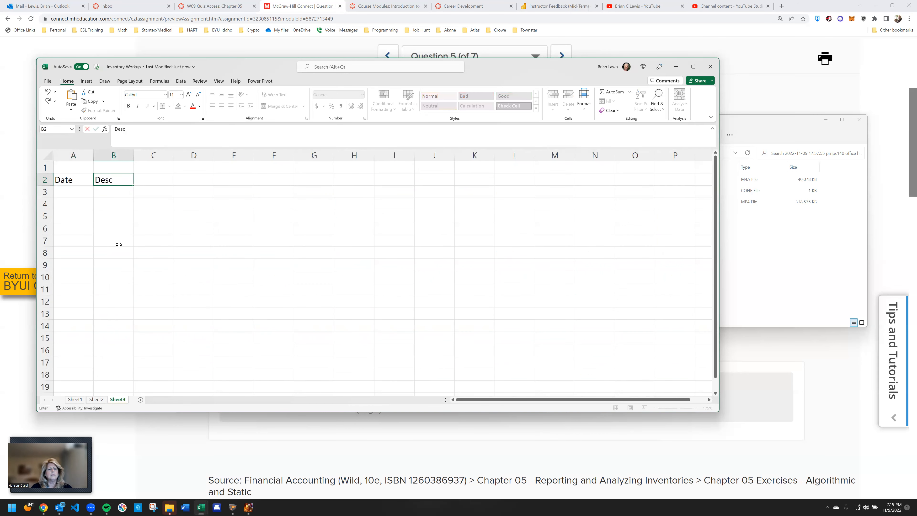
key("Tab")
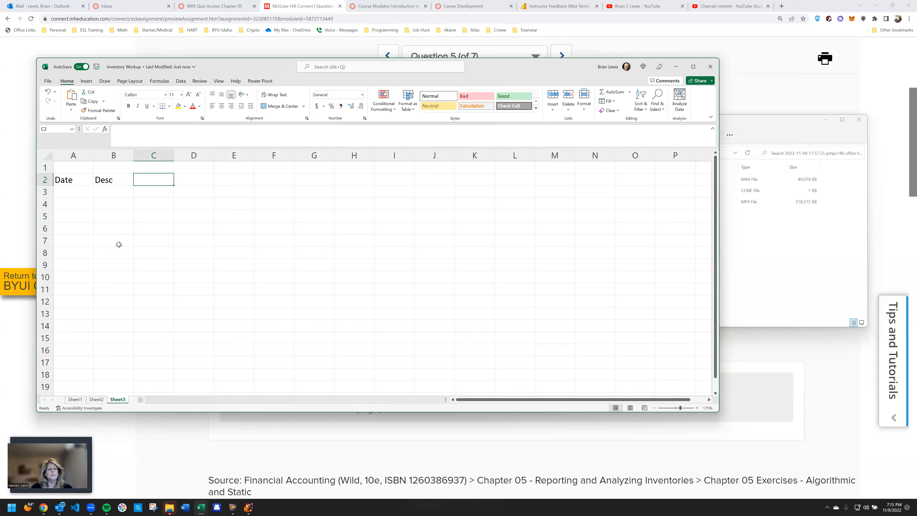
Enter the column headers Qty, Price and Amount in C2 through E2
type("Qty")
key("Tab")
type("Price")
key("Tab")
type("Amount")
key("Return")
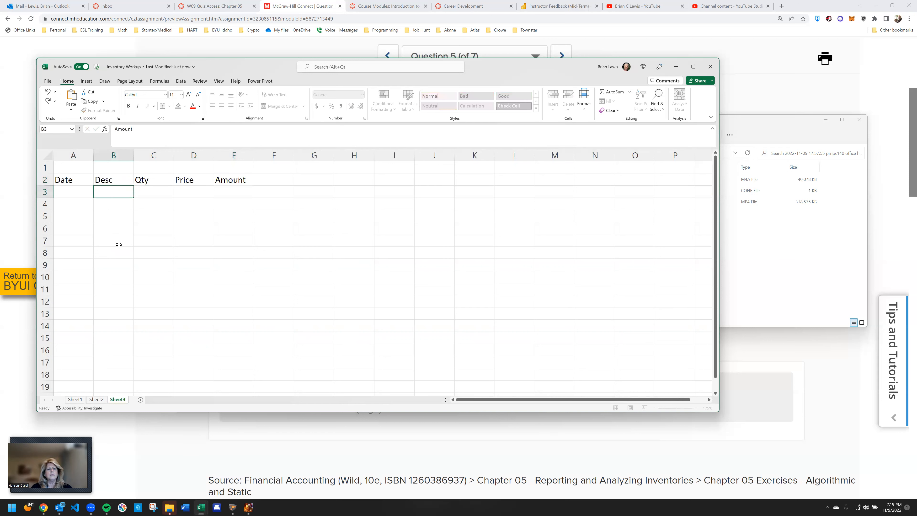
Enter the section title Inventory In in C1, above the Qty header
key("Up")
key("Up")
key("Right")
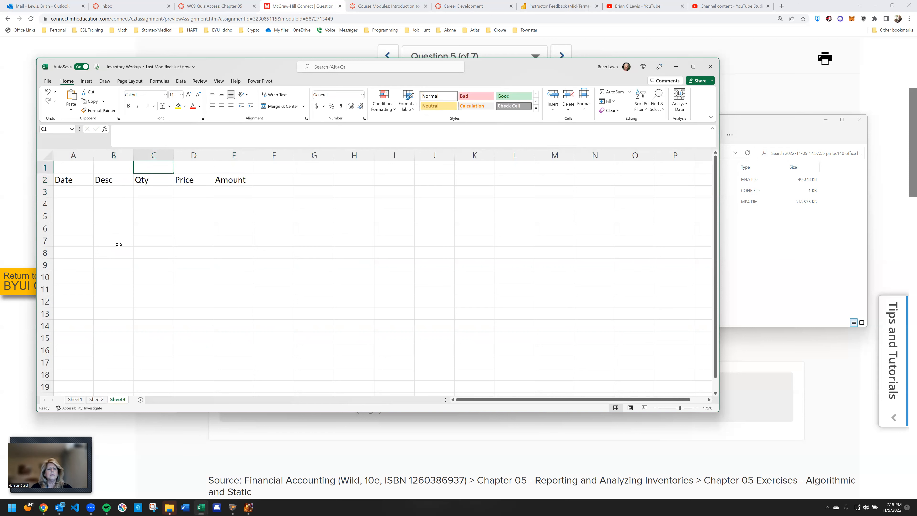
type("Inen")
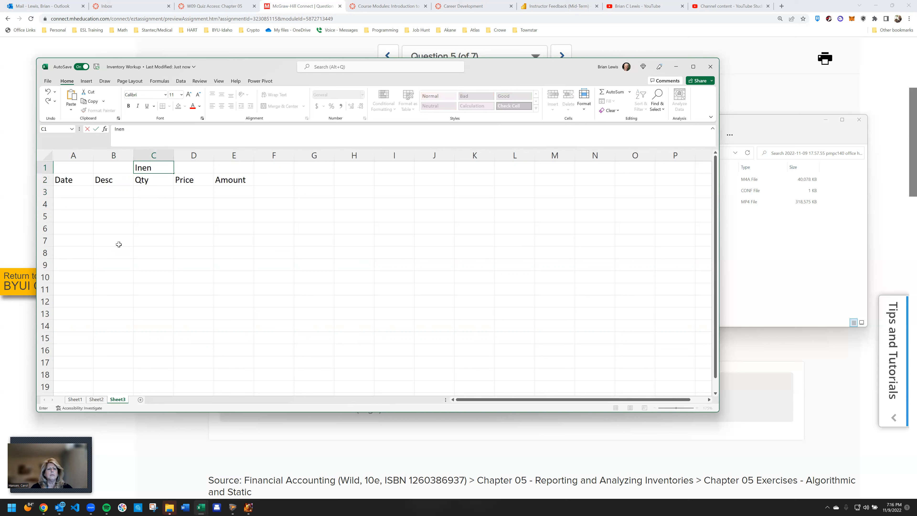
key("BackSpace")
key("BackSpace")
key("BackSpace")
key("BackSpace")
type("nventory In")
key("Tab")
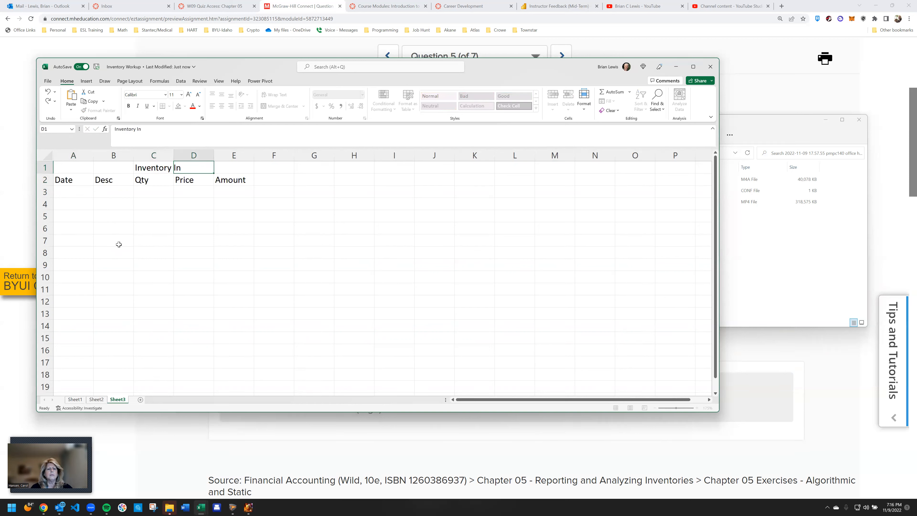
Enter the formula =C3*D3 in Amount cell E3 and fill it down through E7
key("Down")
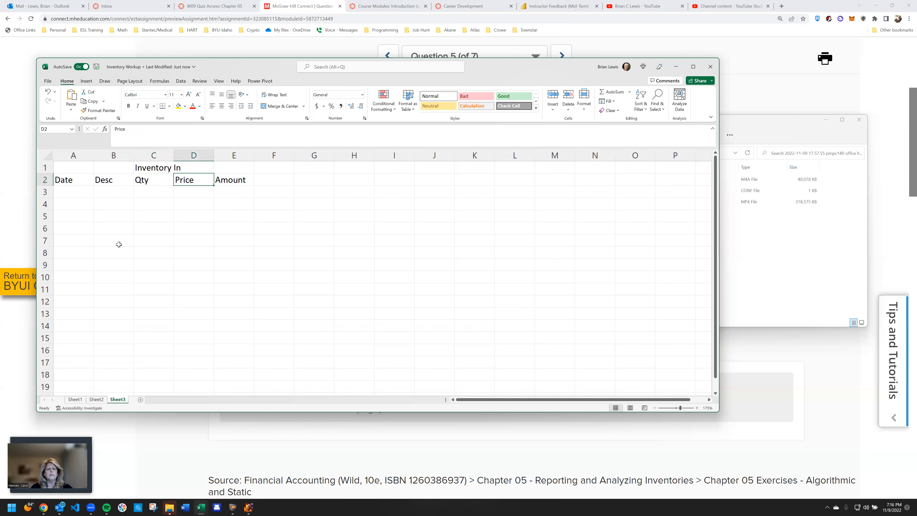
key("Right")
key("Down")
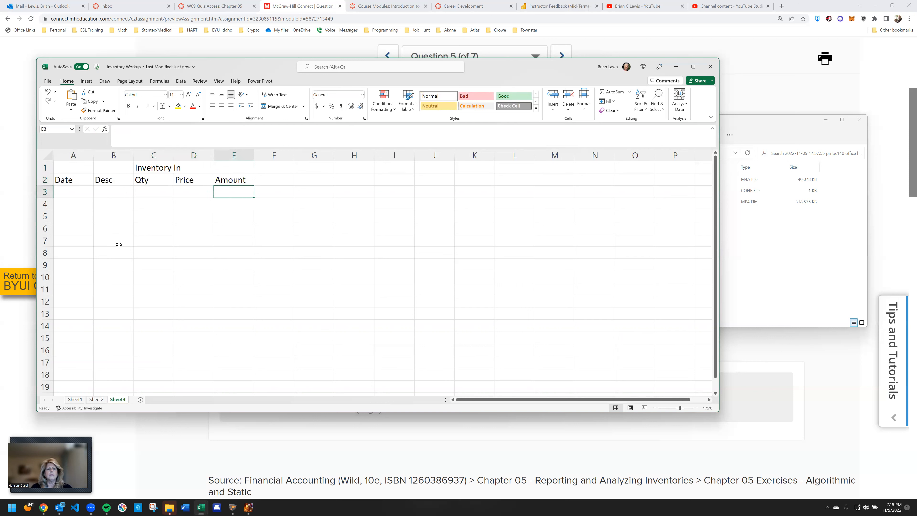
type("=")
key("Left")
key("Left")
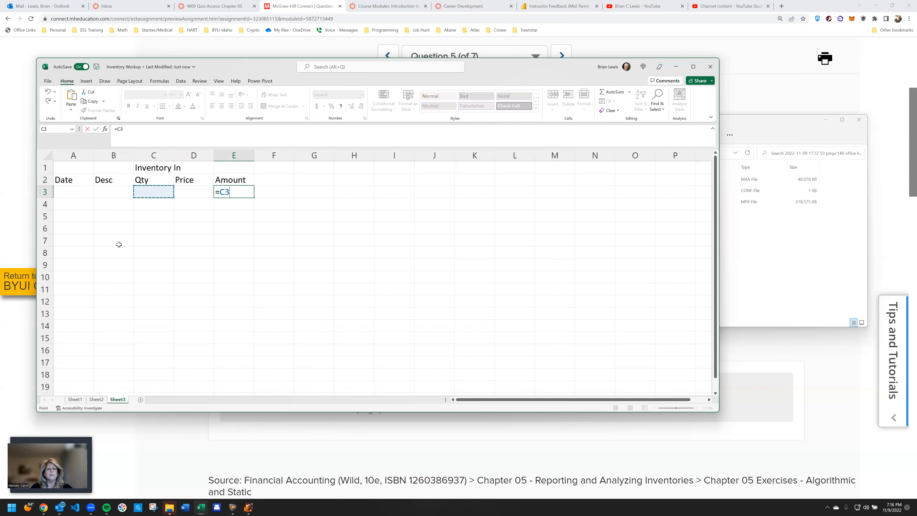
type("*")
key("Left")
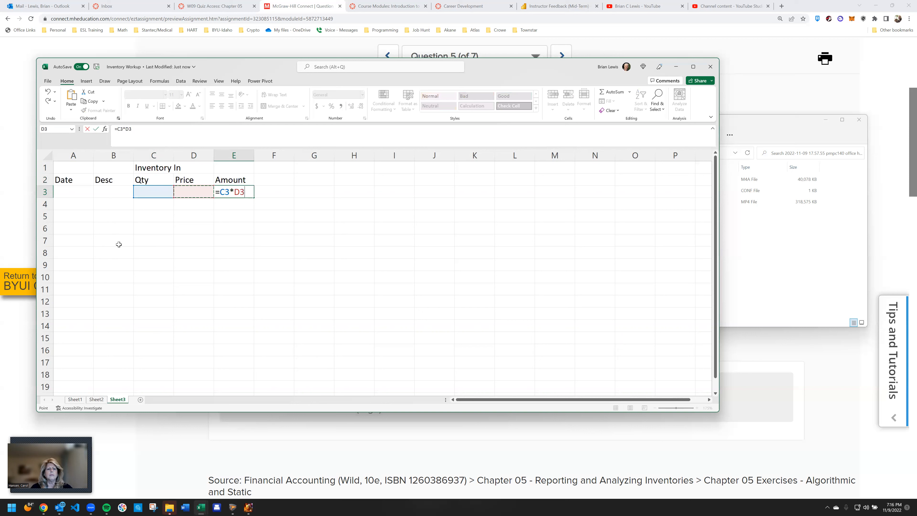
key("Return")
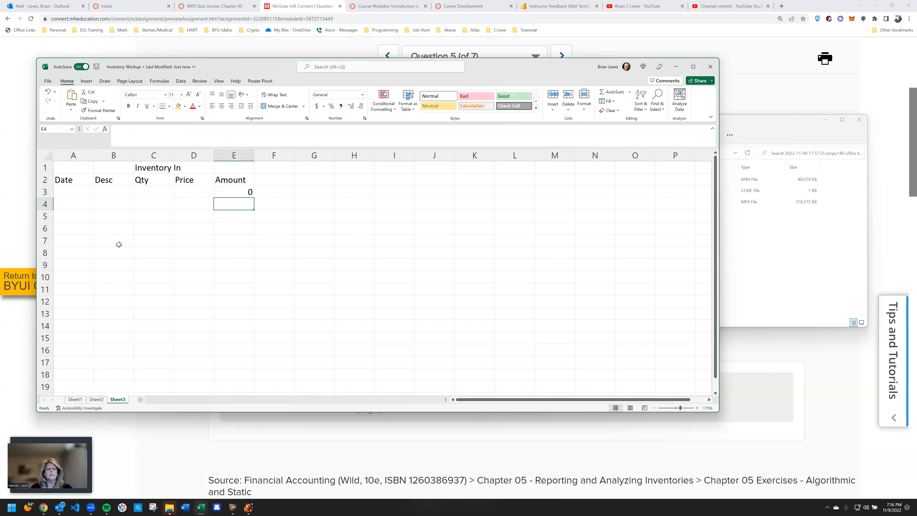
left_click(249, 194)
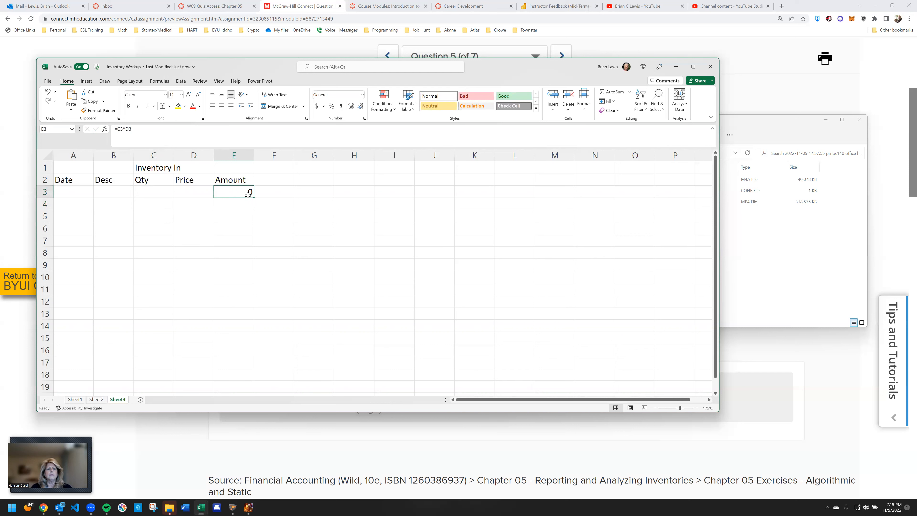
left_click_drag(252, 195, 251, 242)
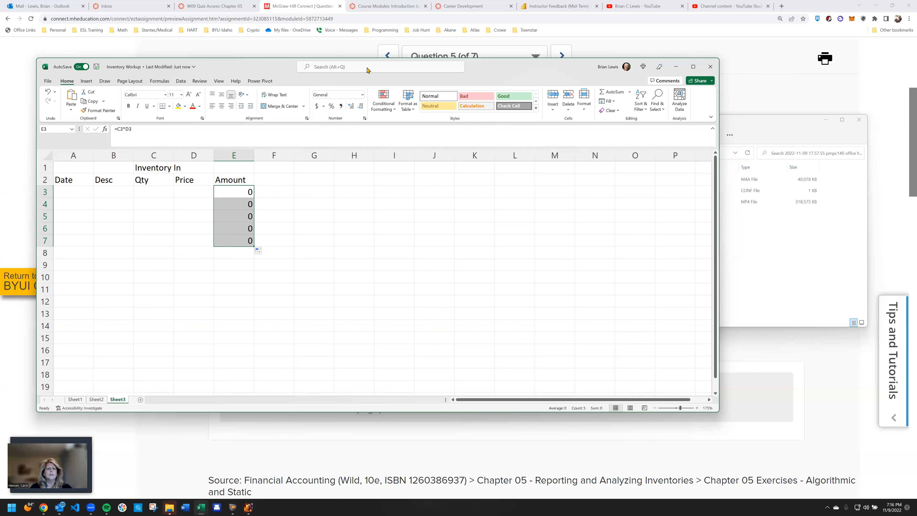
Narrow and reposition the workbook window, and minimize it and the file window to expose the Tree Seedlings exercise table
left_click_drag(266, 66, 349, 95)
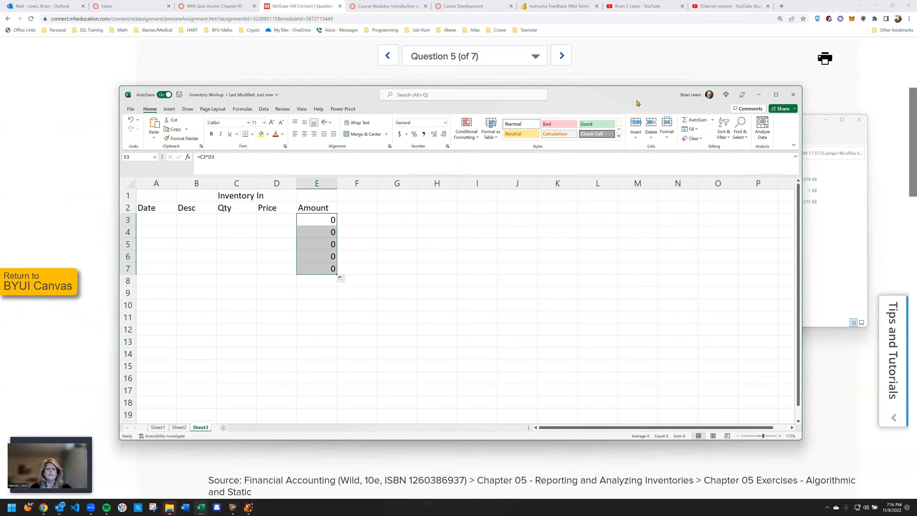
left_click_drag(637, 103, 732, 114)
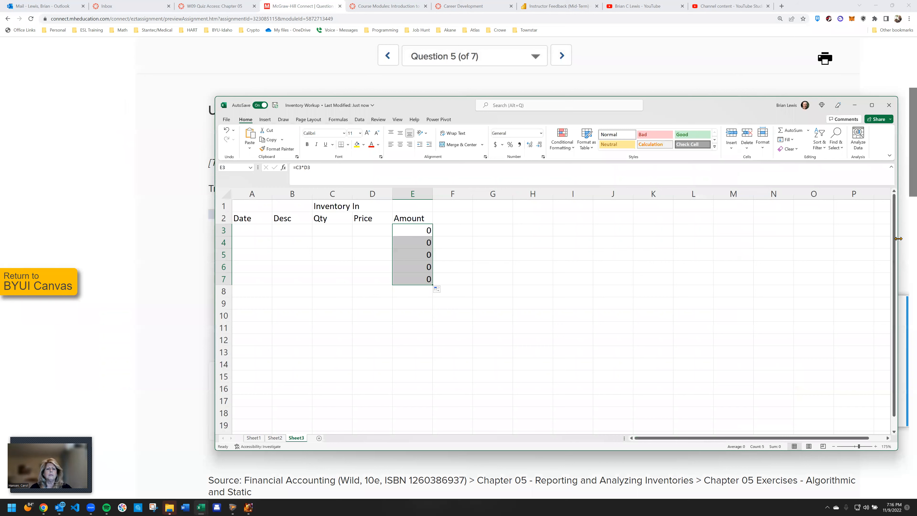
left_click_drag(898, 239, 670, 238)
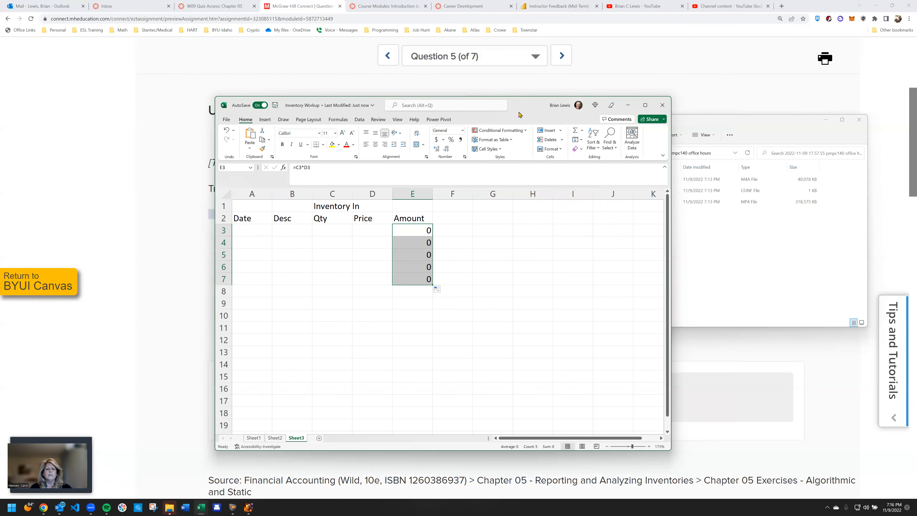
left_click_drag(519, 114, 519, 139)
left_click(630, 128)
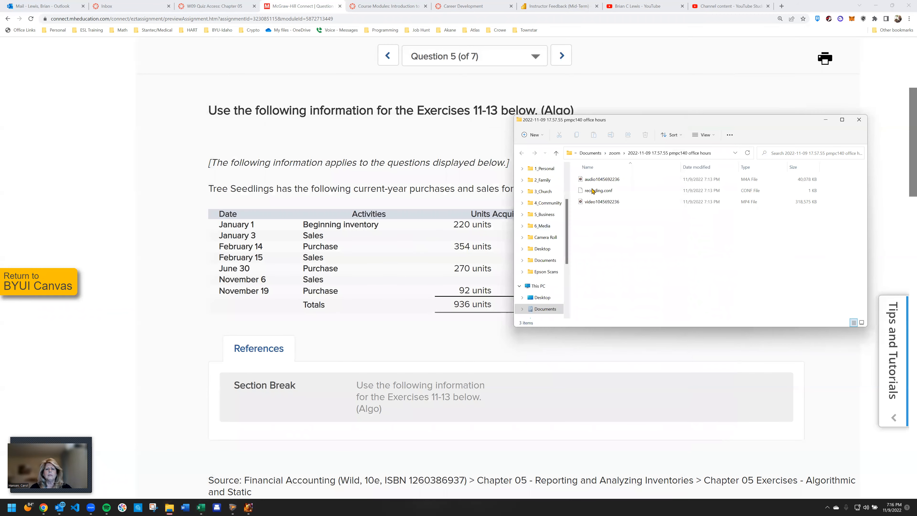
left_click(826, 121)
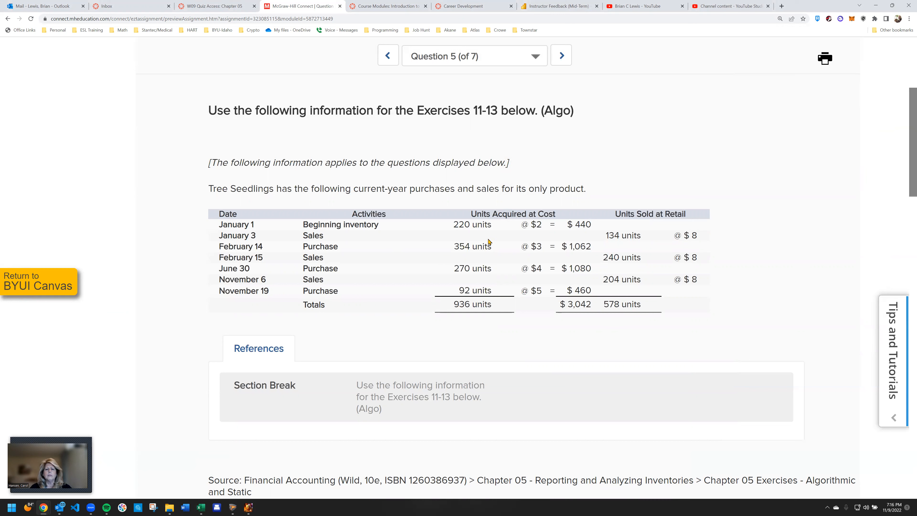
Copy the Tree Seedlings rows from January 1 to November 19 and paste them into Sheet3 at H2, matching the destination formatting
left_click_drag(219, 222, 655, 289)
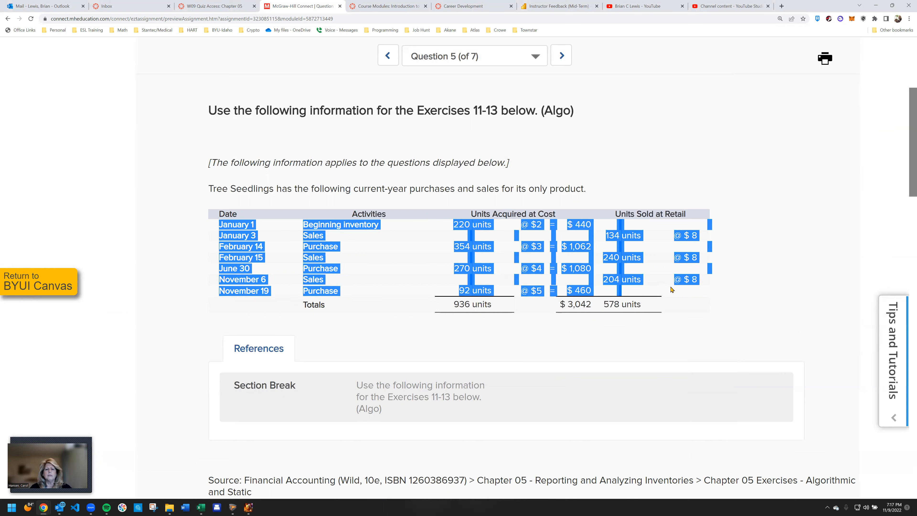
left_click(208, 507)
left_click(211, 476)
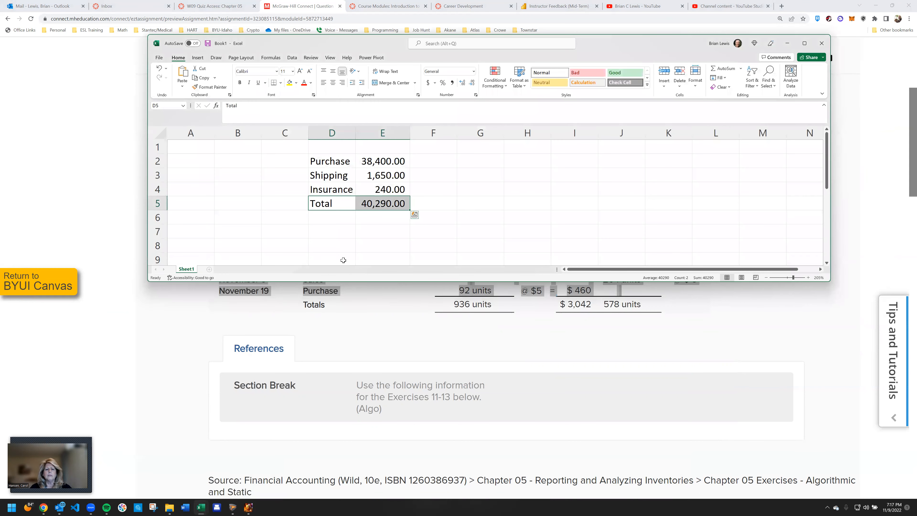
left_click(198, 507)
left_click(163, 469)
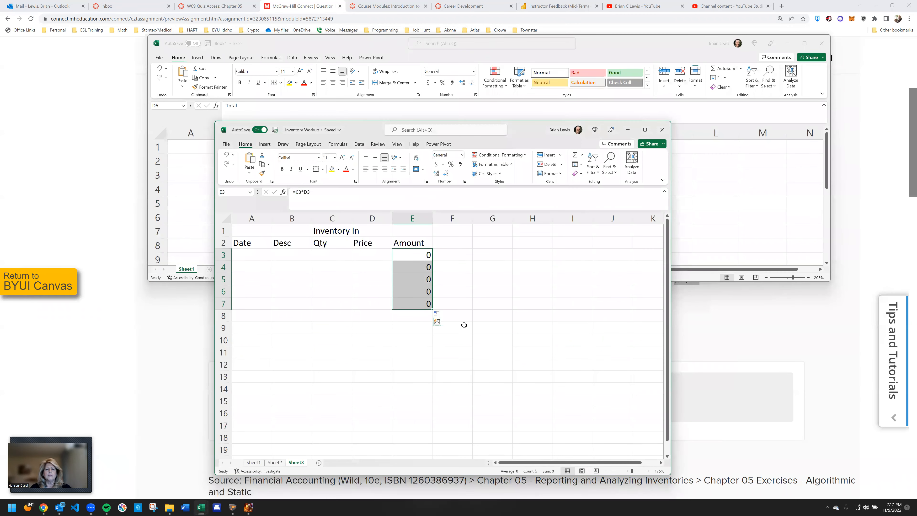
right_click(539, 247)
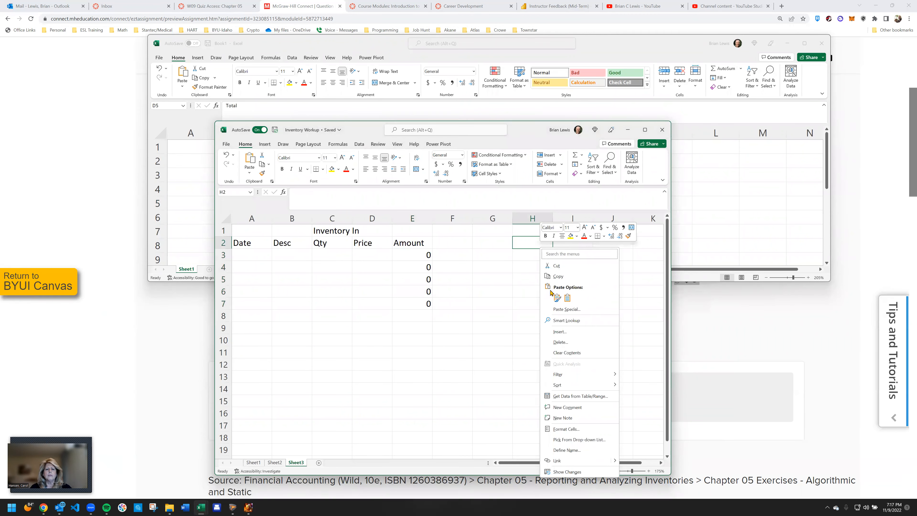
left_click(567, 297)
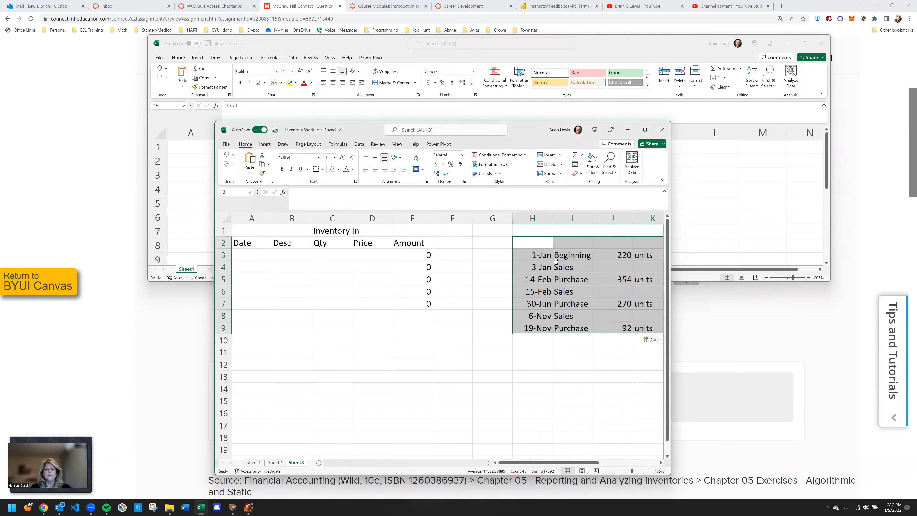
Move the pasted dates, descriptions and acquired quantities from H3:J9 to A3:C9 under the Date, Desc and Qty headers
left_click(537, 243)
left_click_drag(536, 251, 547, 324)
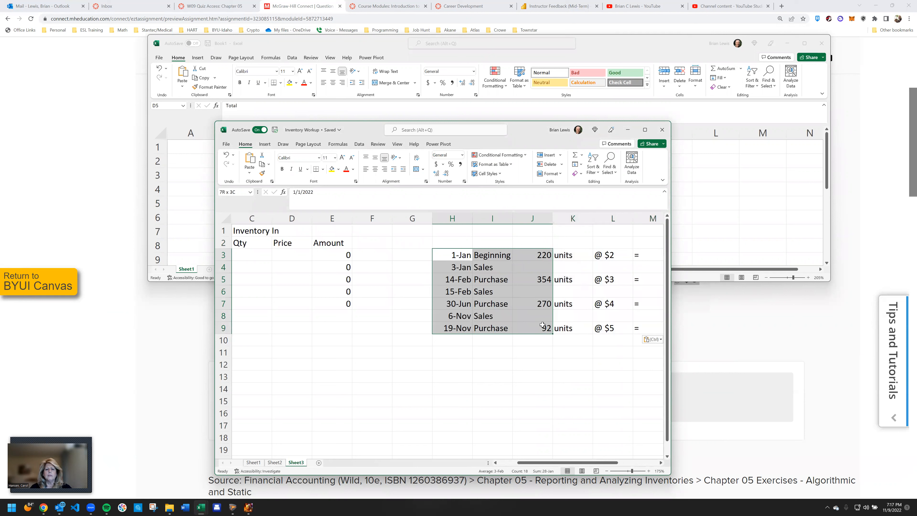
left_click_drag(512, 250, 269, 256)
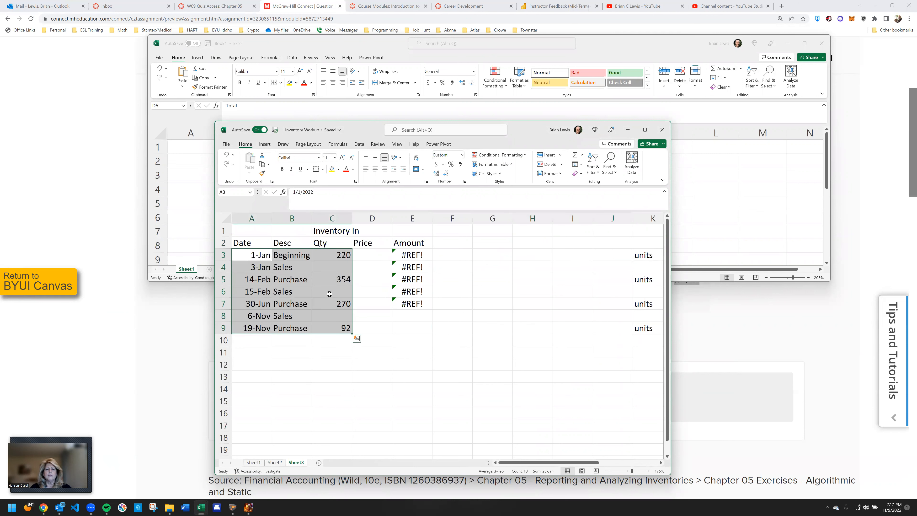
Delete the empty columns F through J between the Amount column and the remaining pasted data
left_click(406, 261)
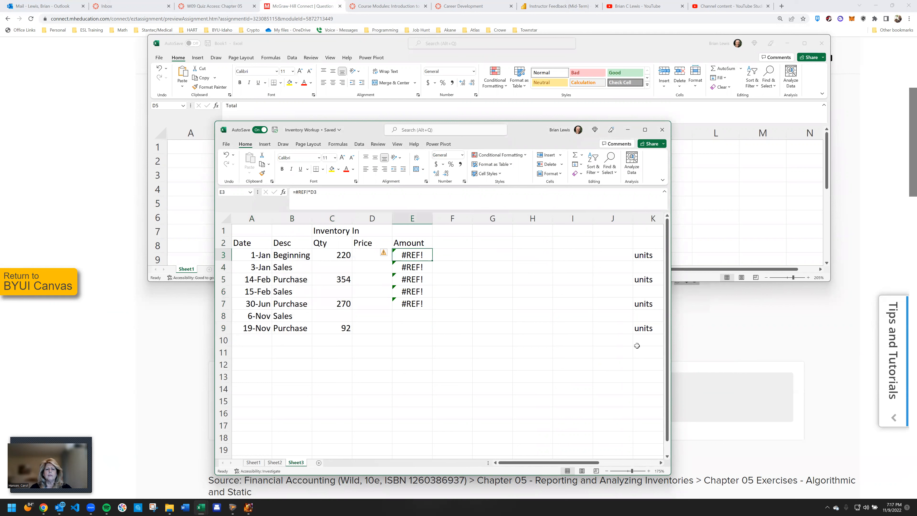
left_click_drag(464, 218, 598, 219)
right_click(598, 221)
left_click(617, 306)
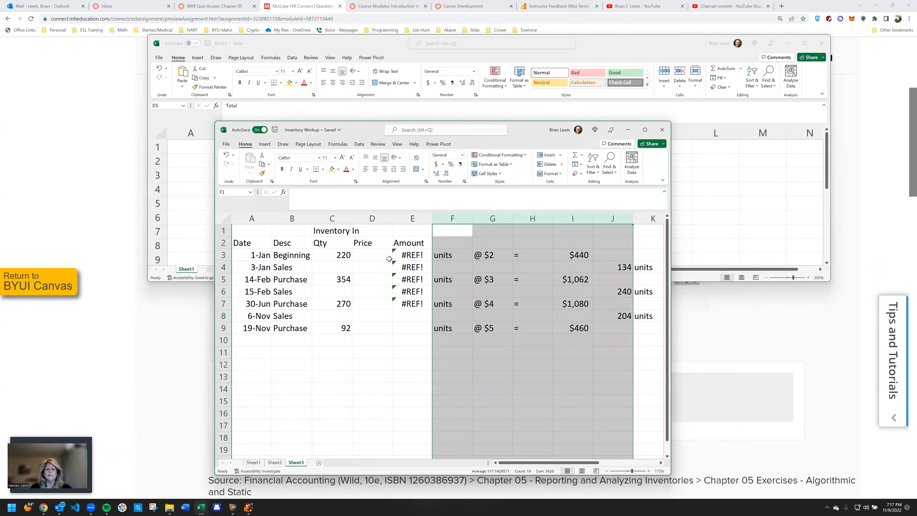
Enter the unit prices 2, 3, 4 and 5 in D3, D5, D7 and D9 for the beginning inventory and purchases
left_click(387, 257)
type("2")
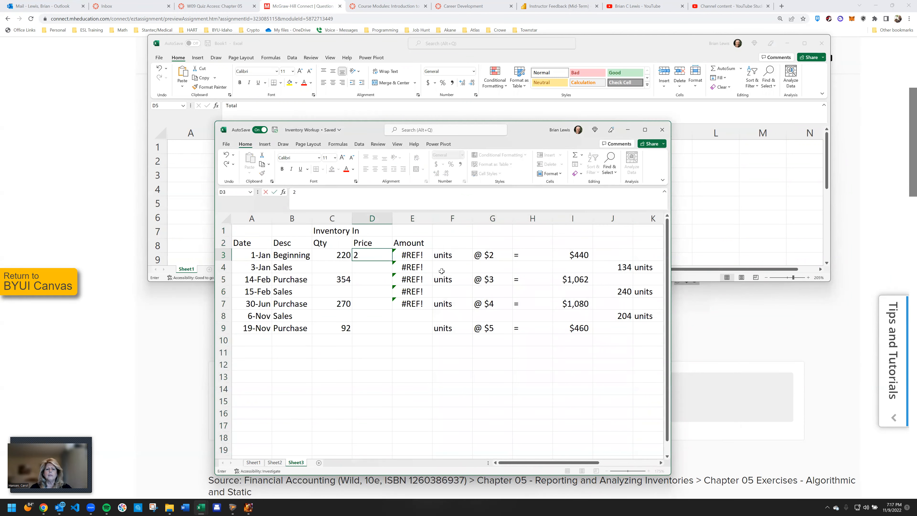
key("Return")
key("Return")
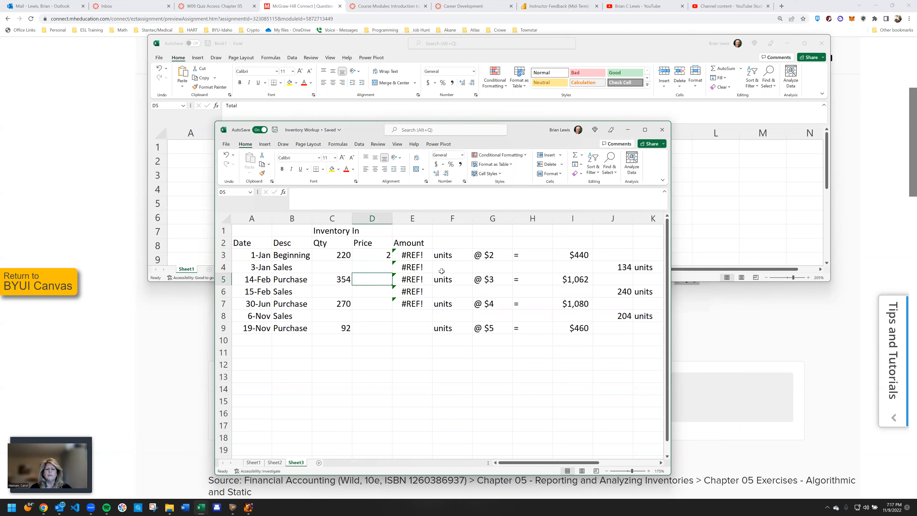
type("3")
key("Return")
key("Return")
type("4")
key("Return")
key("Return")
type("5")
key("Return")
Enter the formula =C3*D3 in E3 and fill it down the Inventory In Amount column to E9
left_click(417, 255)
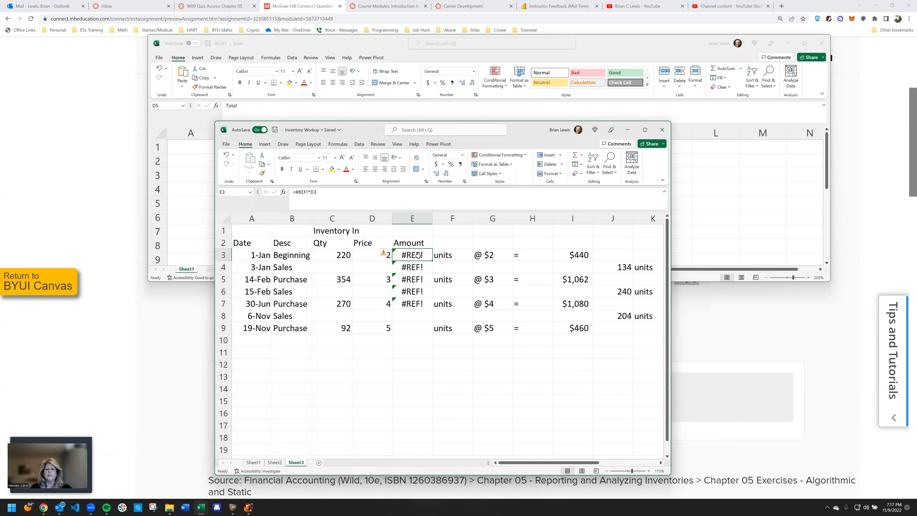
type("=")
key("Left")
key("Left")
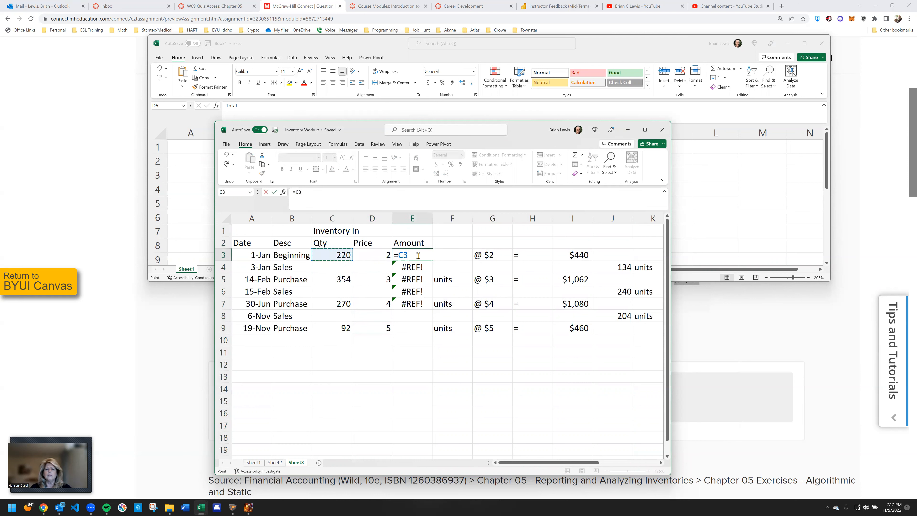
type("*")
key("Left")
key("Return")
left_click(418, 255)
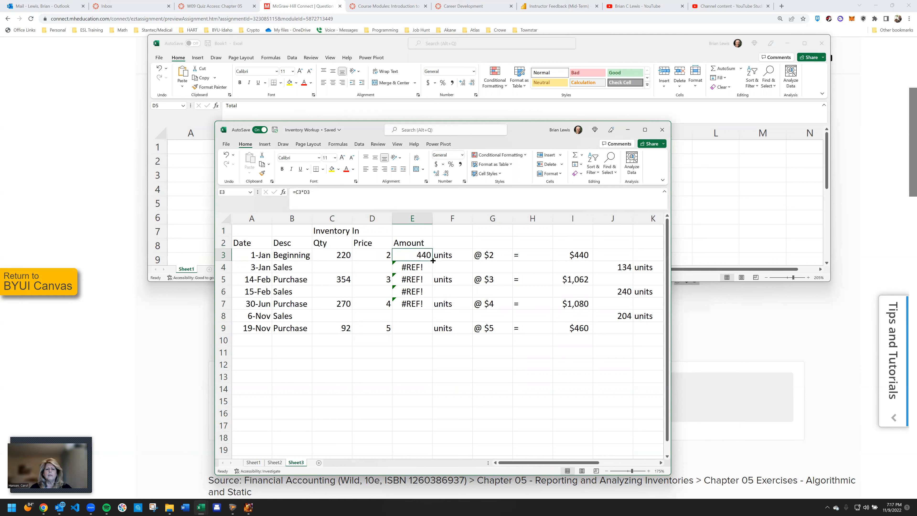
left_click_drag(433, 259, 430, 332)
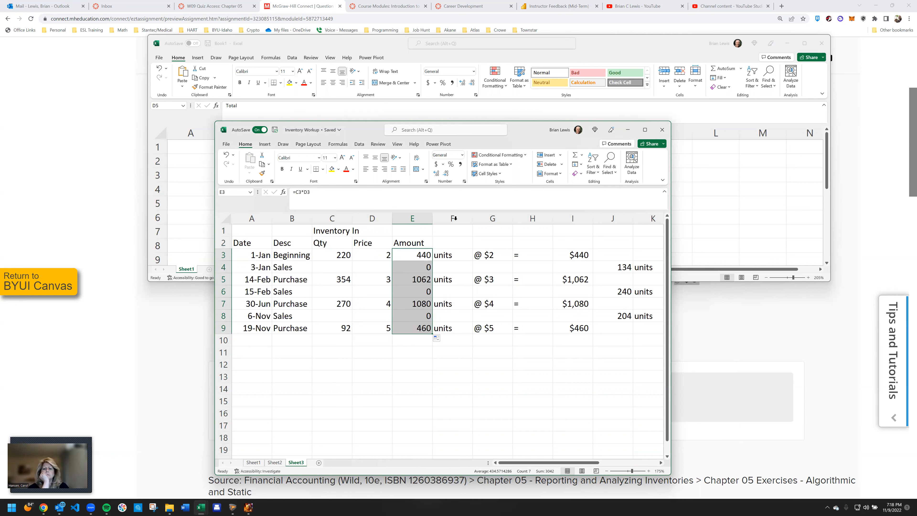
Delete columns F through I, which hold the pasted units, unit costs, equals signs and dollar totals
left_click(452, 218)
left_click_drag(561, 219, 561, 219)
right_click(562, 219)
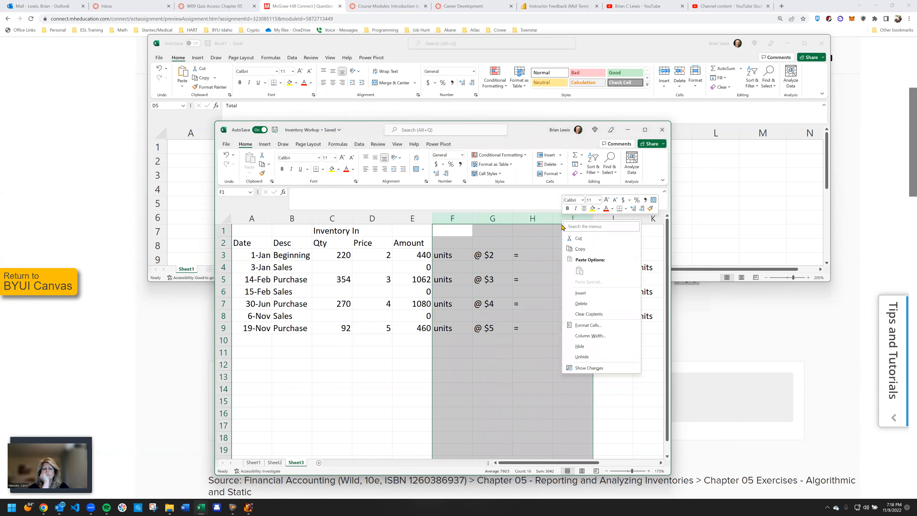
left_click(581, 303)
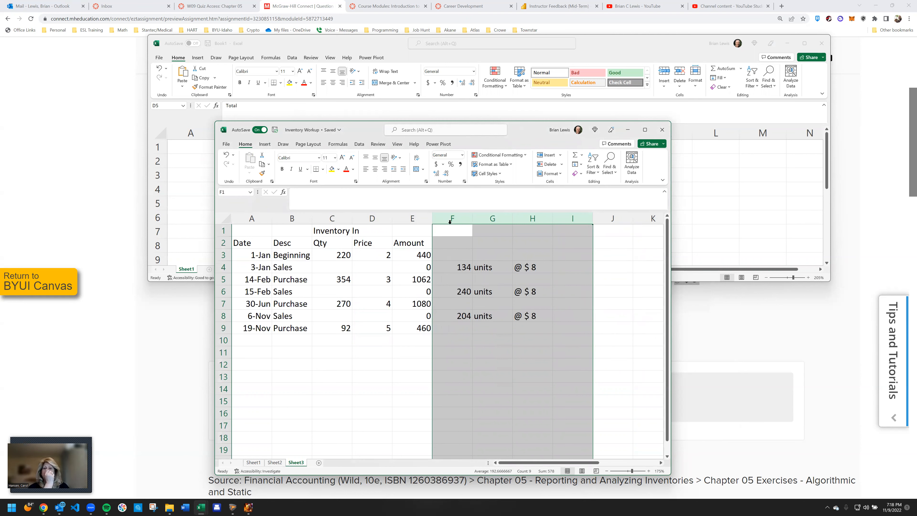
Delete column G containing the "units" text between the sales quantities and the sales prices
left_click(450, 216)
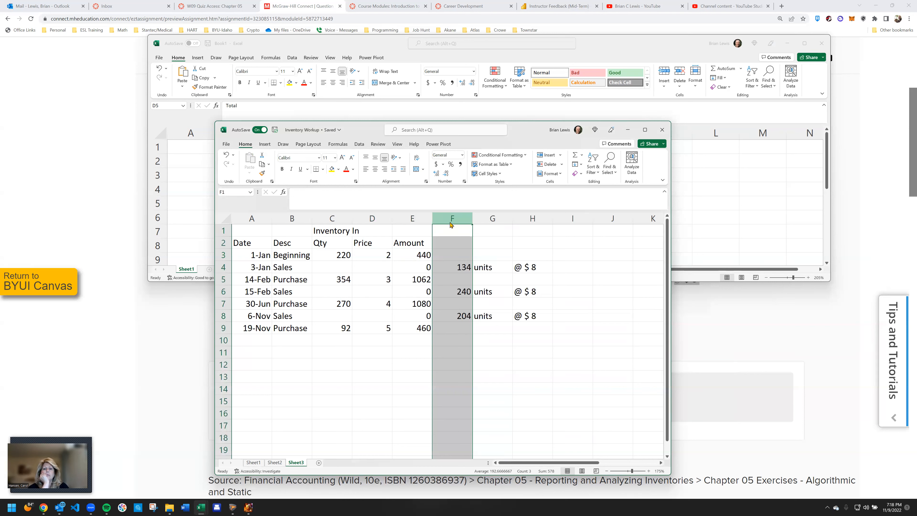
right_click(451, 217)
key("Escape")
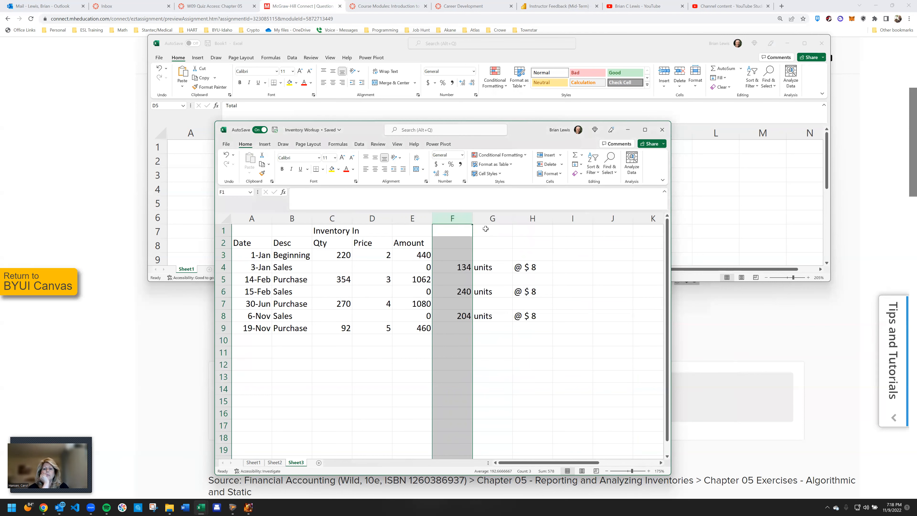
right_click(492, 220)
left_click(509, 302)
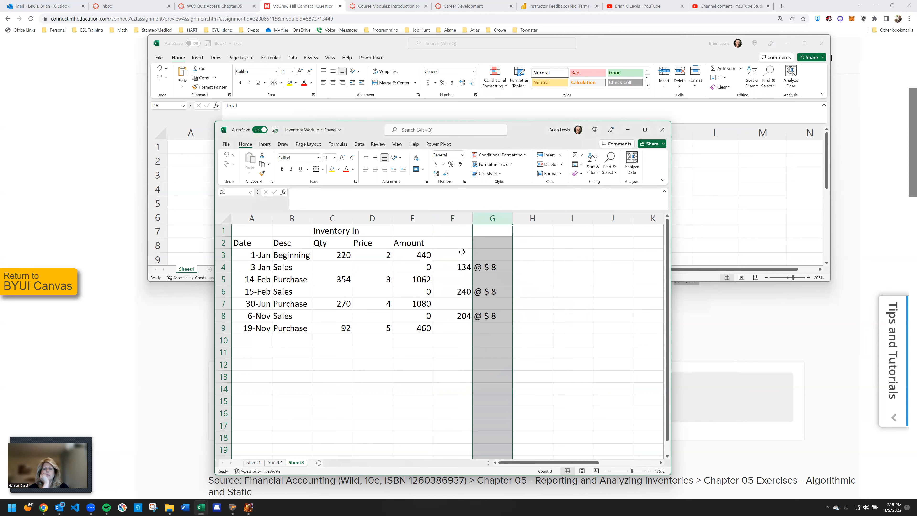
Enter the headers QTY, Price and Amount in F2, G2 and H2
left_click(462, 244)
type("QTY")
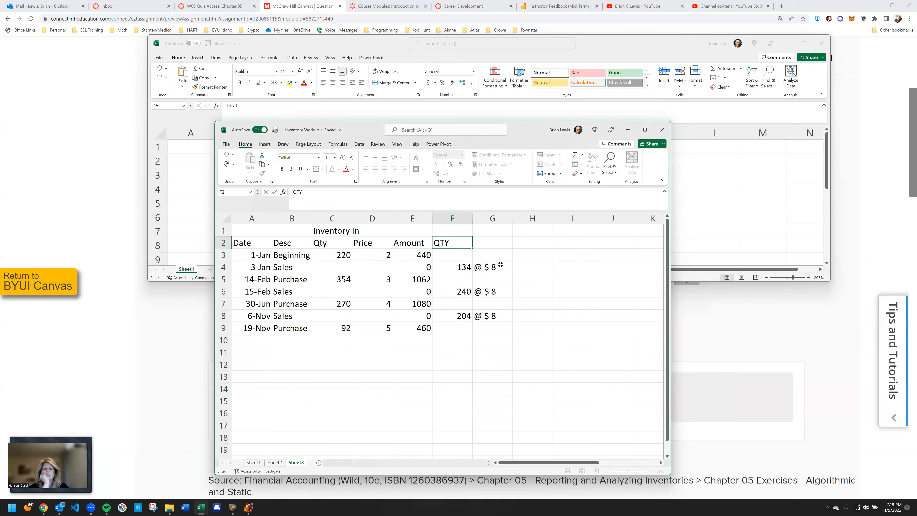
key("Tab")
type("Price")
key("Tab")
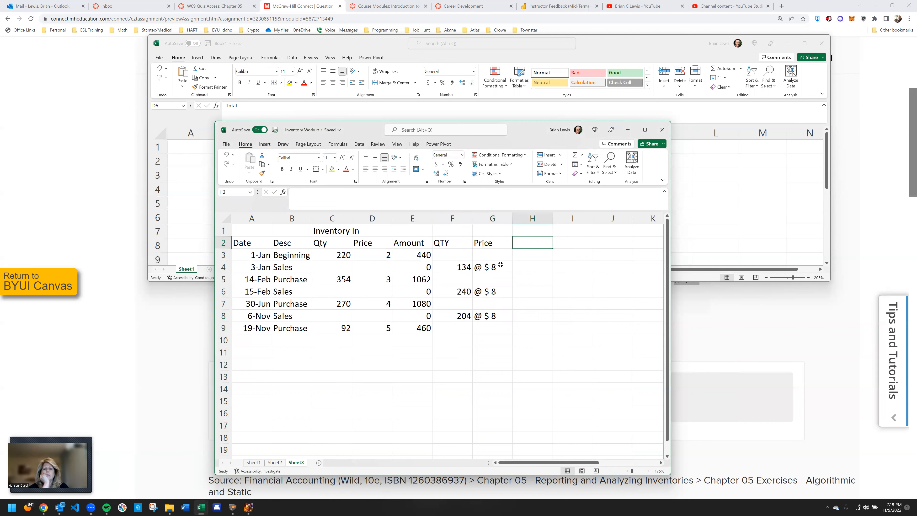
type("Amount")
key("Return")
Enter the section heading Sales in F1 above the QTY header
key("Up")
key("Up")
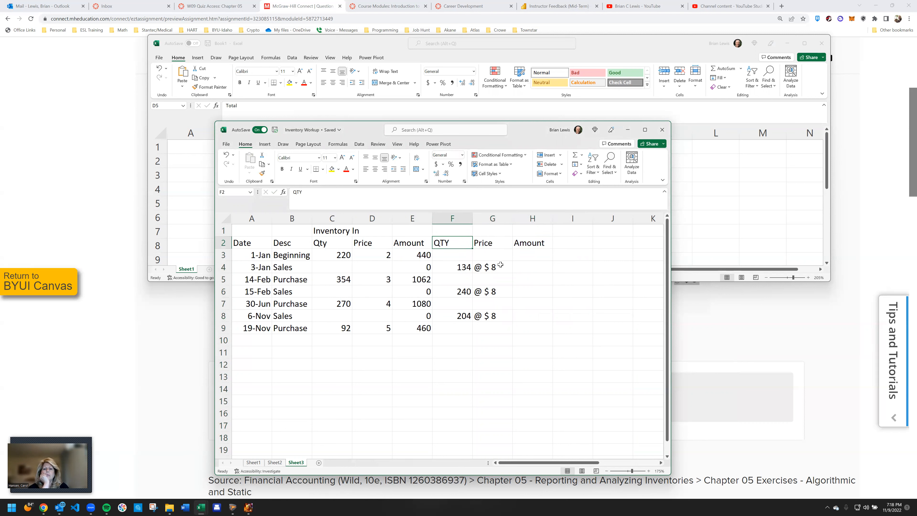
type("Sale")
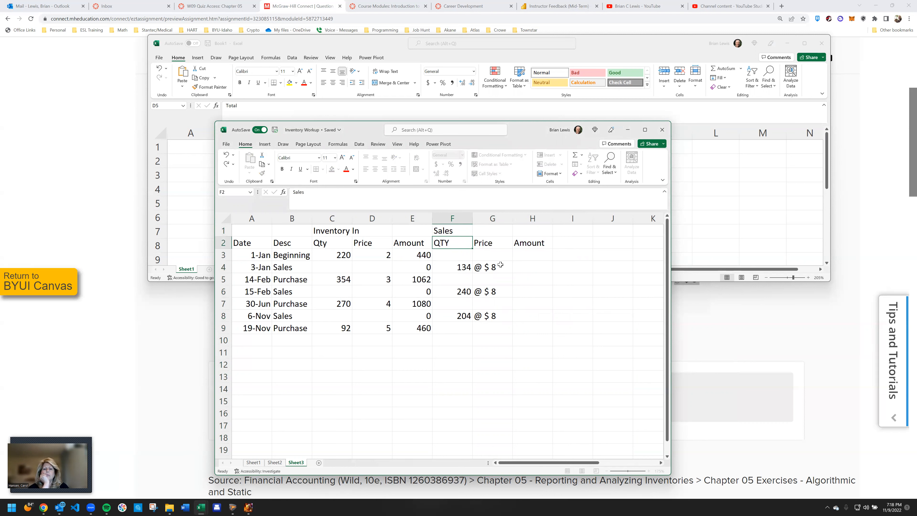
type("s")
key("Return")
Replace the sales price text in G4, G6 and G8 with the number 8
key("Down")
key("Down")
key("Right")
type("8")
key("Return")
key("Down")
type("8")
key("Return")
key("Down")
type("8")
key("Return")
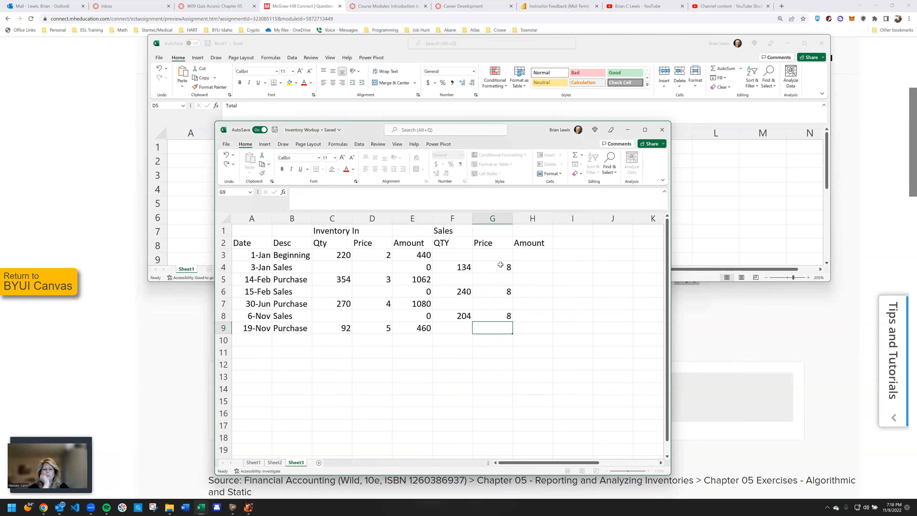
Enter the formula =F3*G3 in H3 to multiply sales quantity by sales price
key("Right")
key("Up")
key("Up")
key("Up")
key("Up")
key("Up")
key("Up")
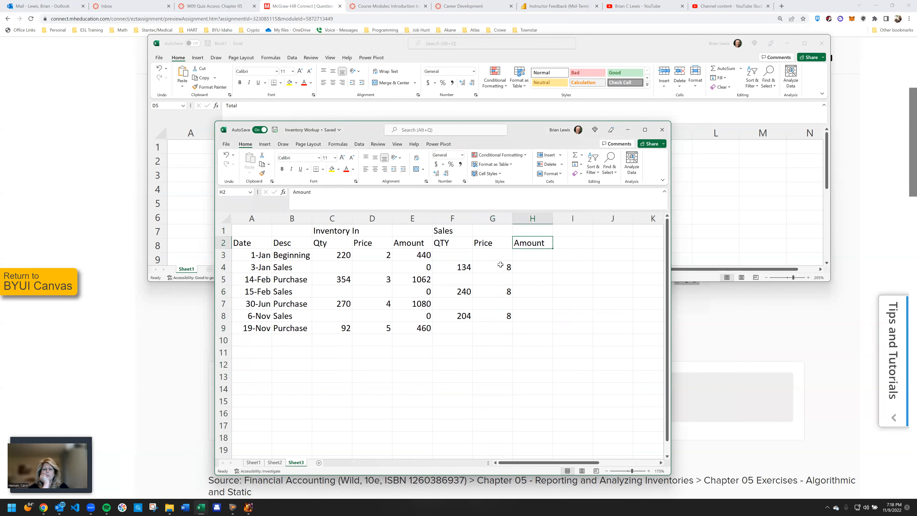
type("=")
key("Left")
key("Left")
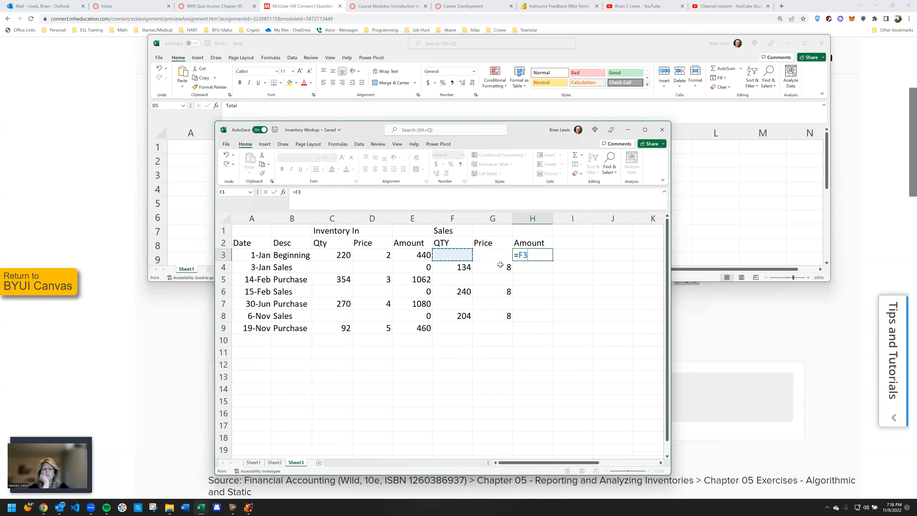
type("*")
key("Left")
key("Return")
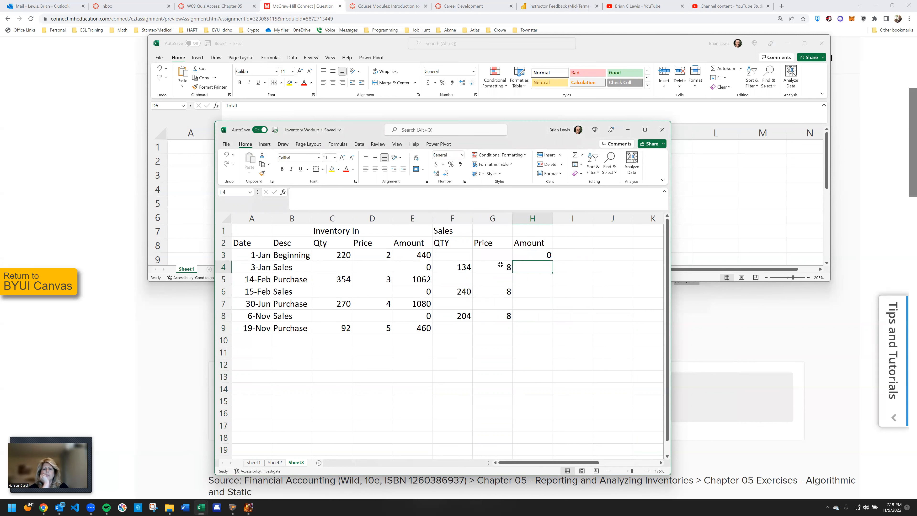
Fill the sales amount formula from H3 through H9 in one entry
key("Up")
key("shift+Down")
key("shift+Down")
key("shift+Down")
key("shift+Down")
key("shift+Down")
key("shift+Down")
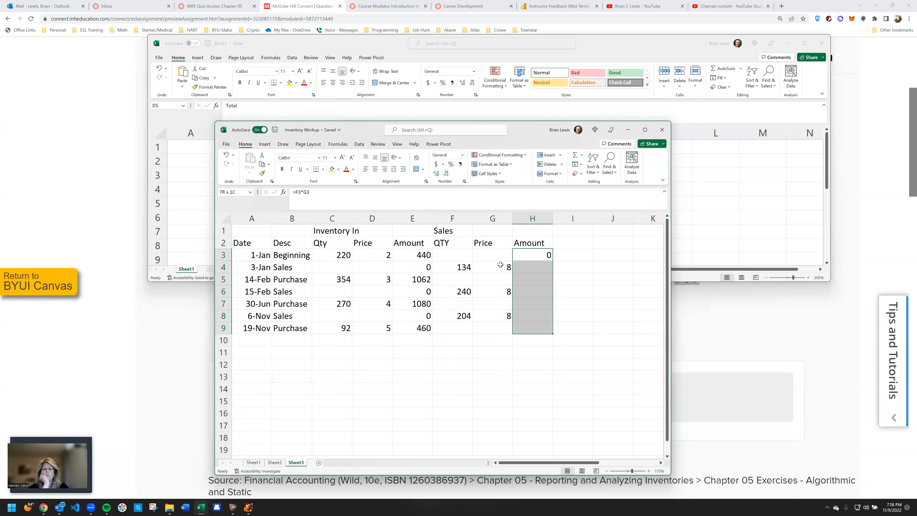
key("F2")
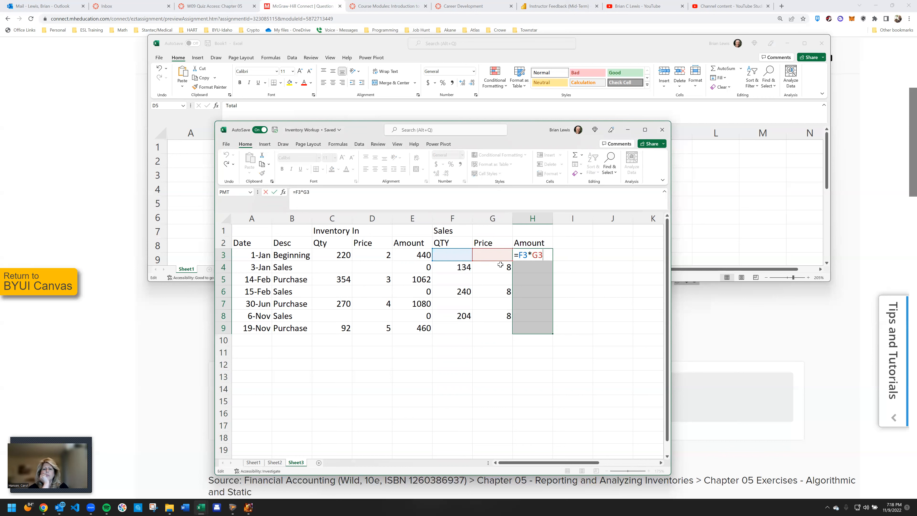
key("ctrl+Return")
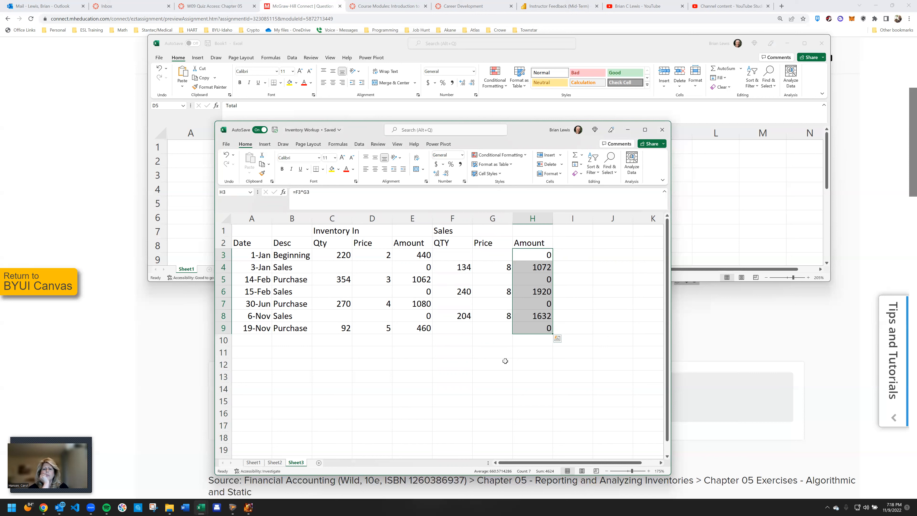
Label B10 Totals and enter =SUM(C3:C9) in C10 to total the inventory quantities
left_click(309, 339)
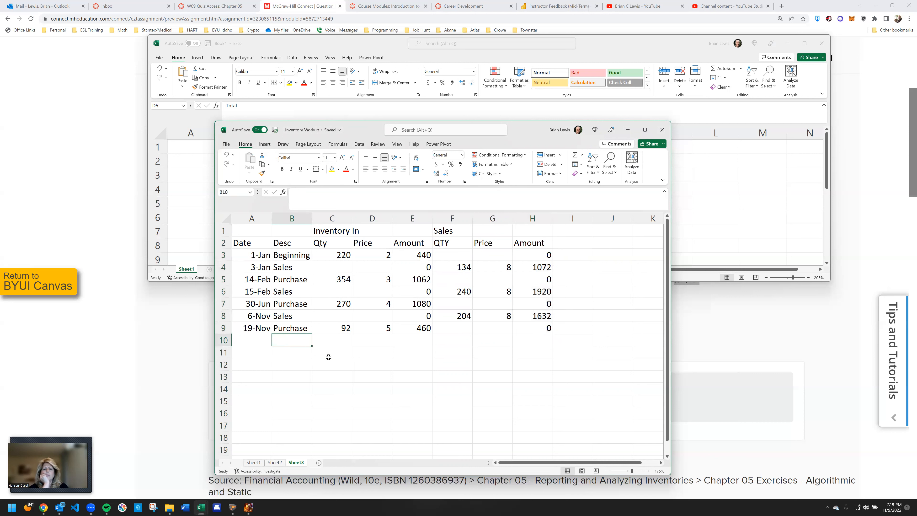
type("Totals")
key("Tab")
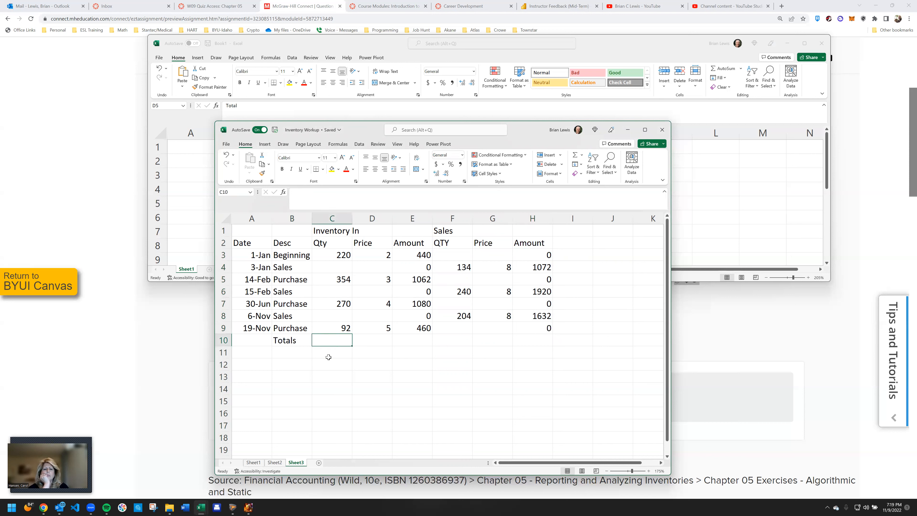
type("=")
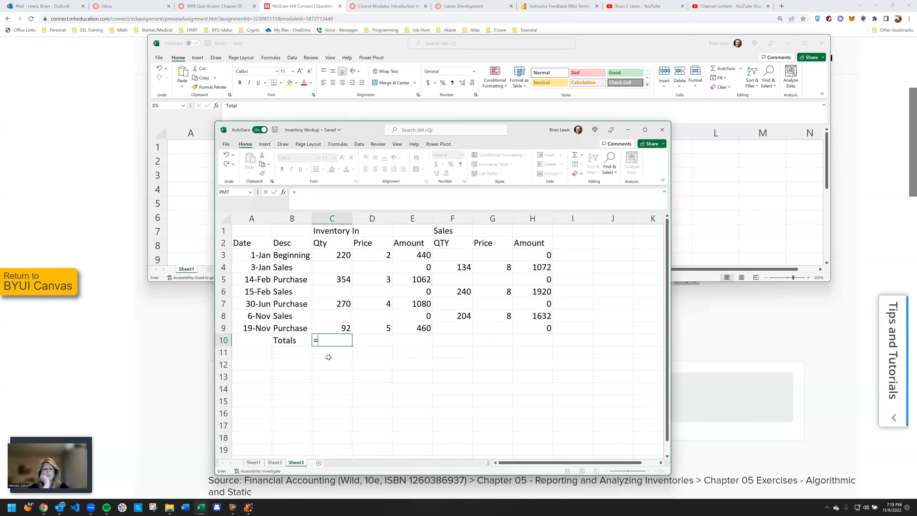
type("sum(")
key("Up")
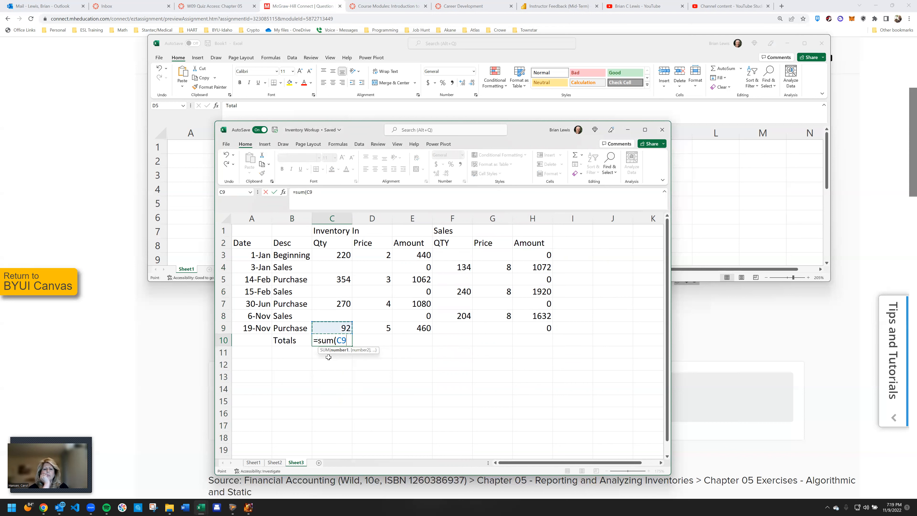
key("shift+Up")
key("shift+Up")
key("shift+Up")
key("shift+Up")
key("shift+Up")
key("shift+Up")
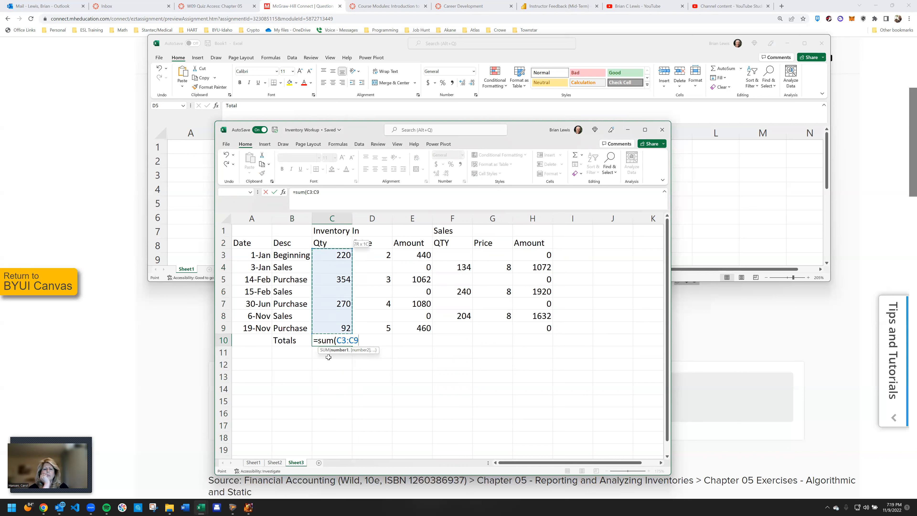
type(")")
key("Return")
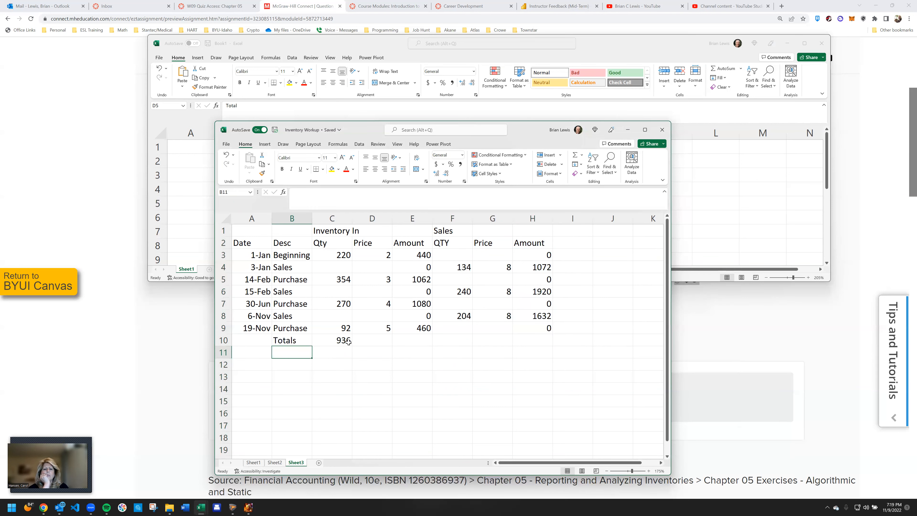
Copy the quantity total in C10 and paste it as a value into E10
left_click(347, 340)
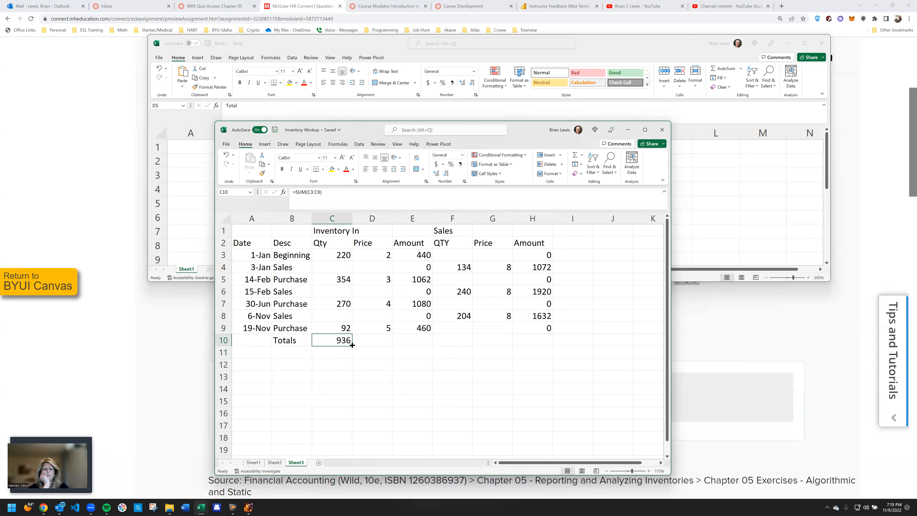
right_click(341, 340)
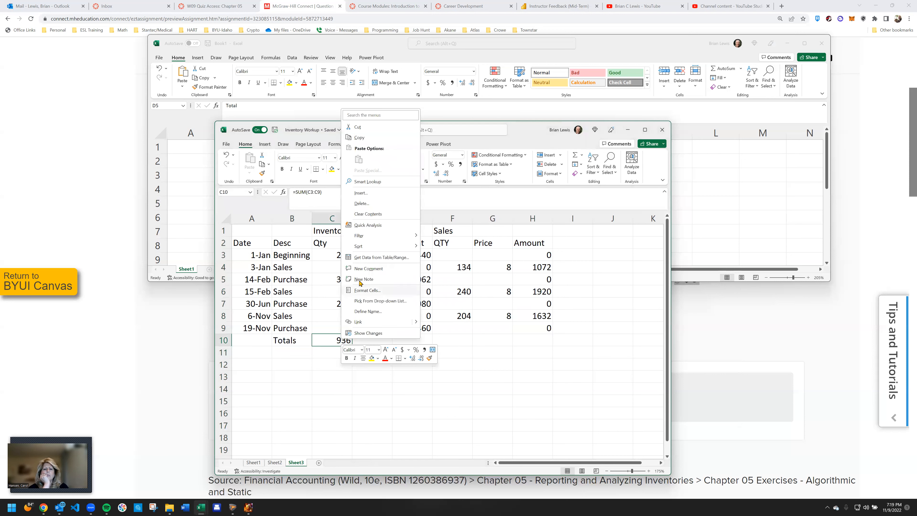
left_click(368, 138)
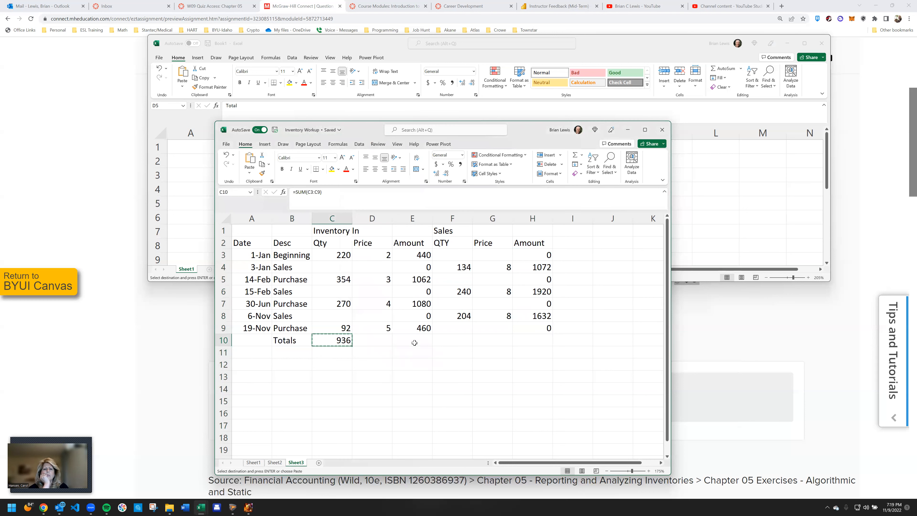
left_click(414, 343)
right_click(414, 345)
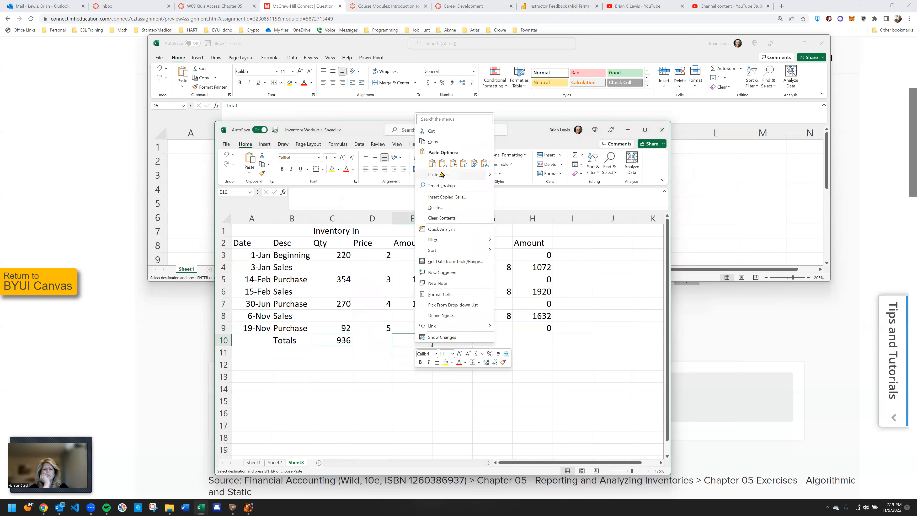
left_click(441, 164)
Paste the copied sum formula into F10 and H10 to total the sales quantities and sales amounts
left_click(464, 342)
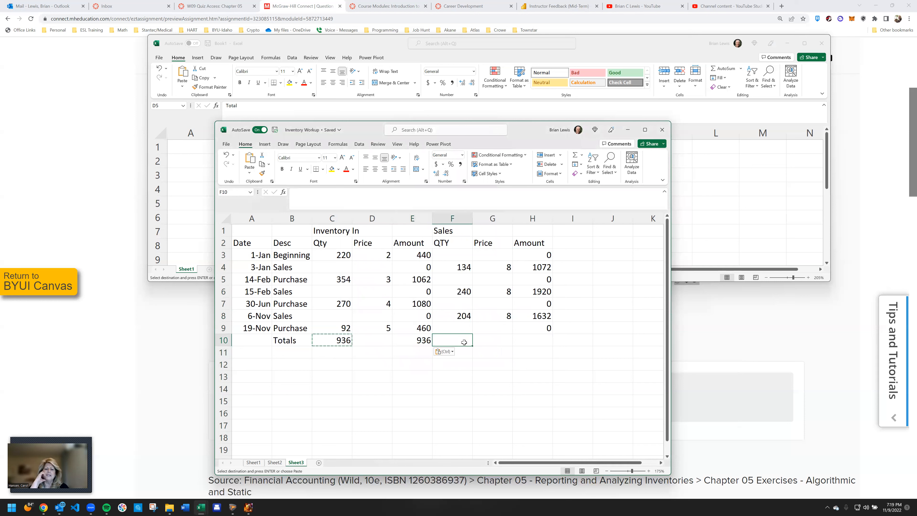
right_click(463, 343)
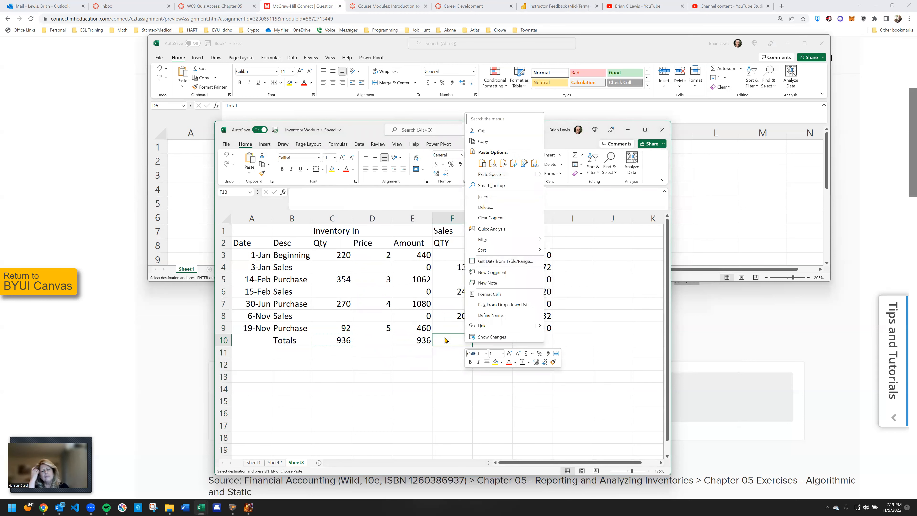
right_click(444, 338)
left_click(484, 160)
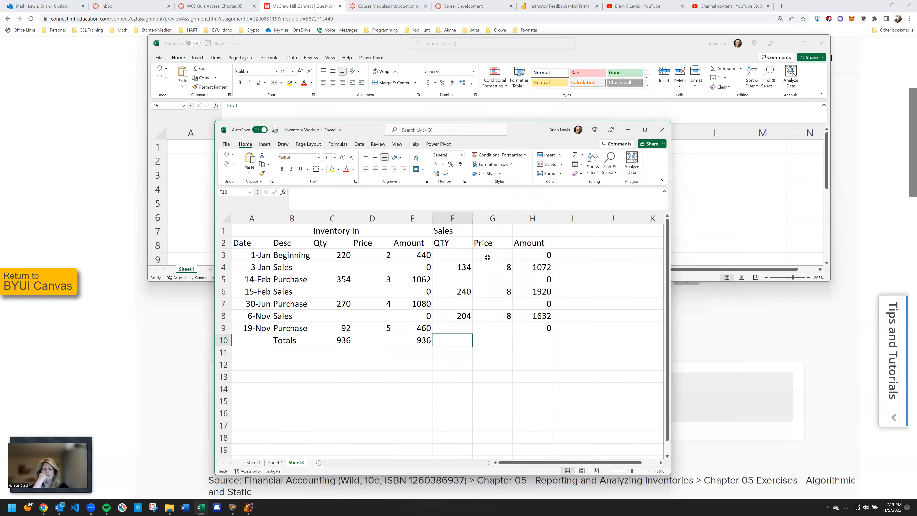
left_click(533, 339)
right_click(533, 339)
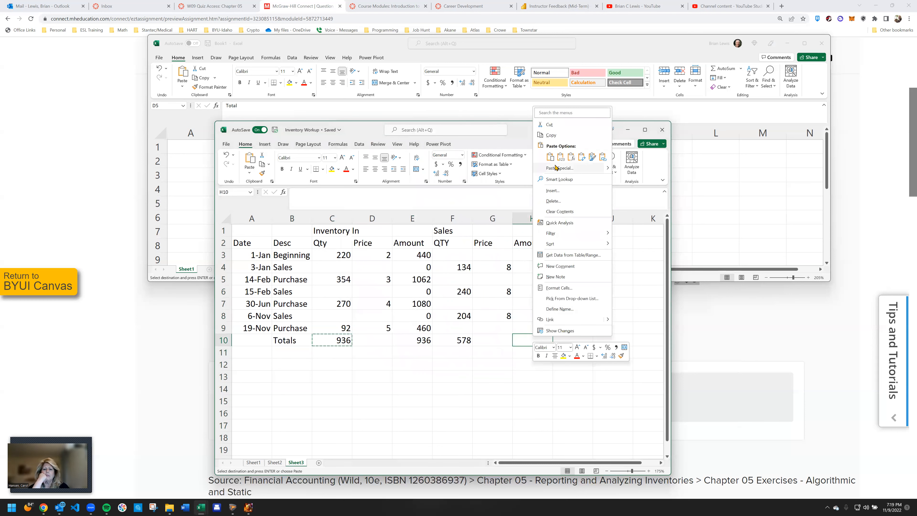
left_click(573, 161)
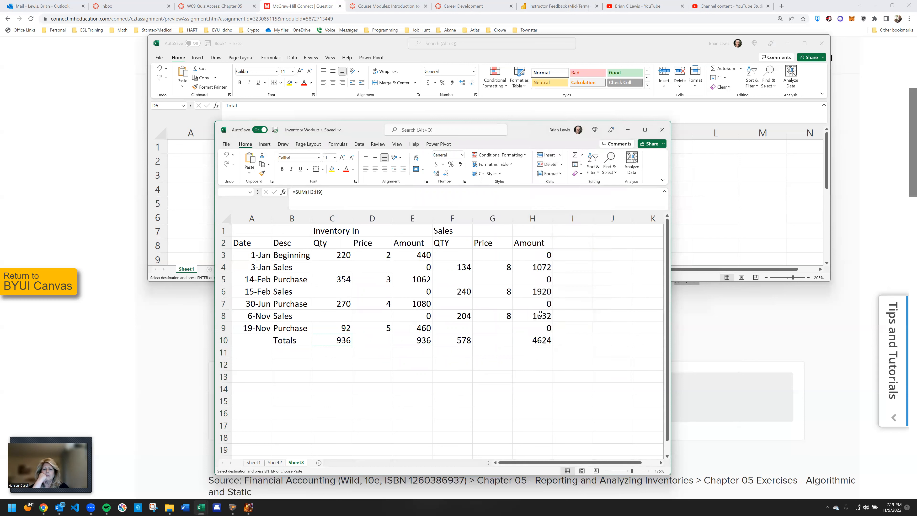
Replace the pasted value in E10 with the sum formula by filling it across from F10
left_click(407, 337)
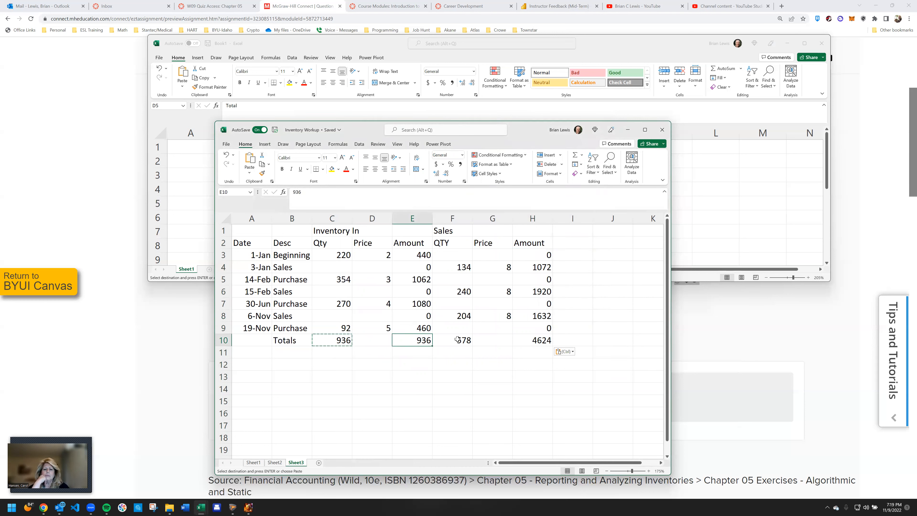
left_click(458, 339)
left_click_drag(465, 345, 411, 345)
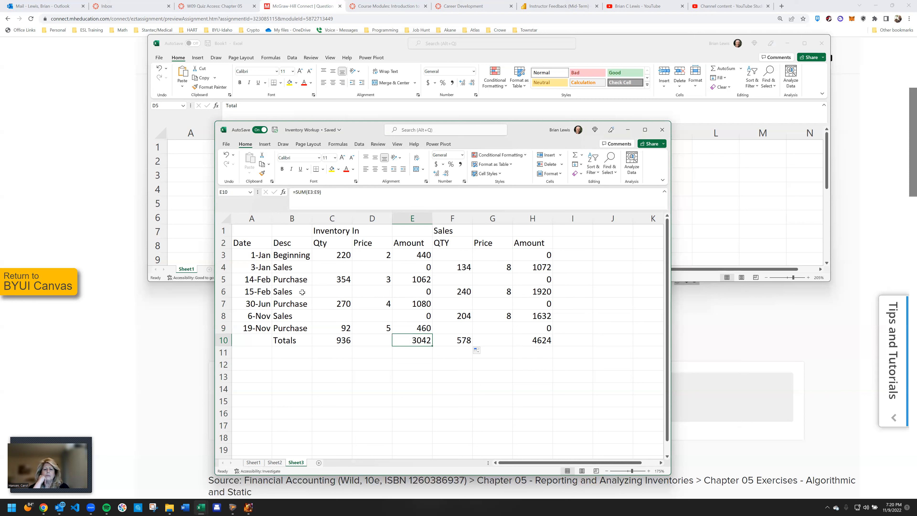
Enter the section heading Inventory Out in I1
left_click(568, 233)
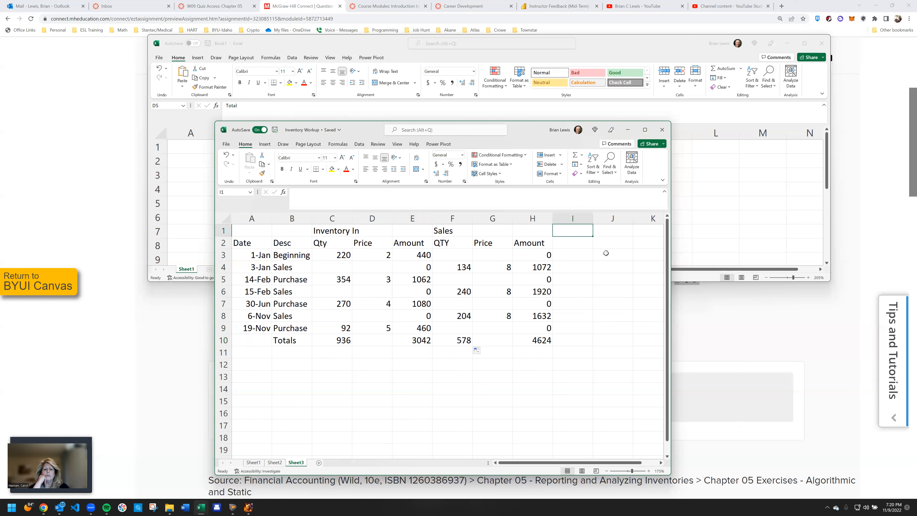
type("Inve")
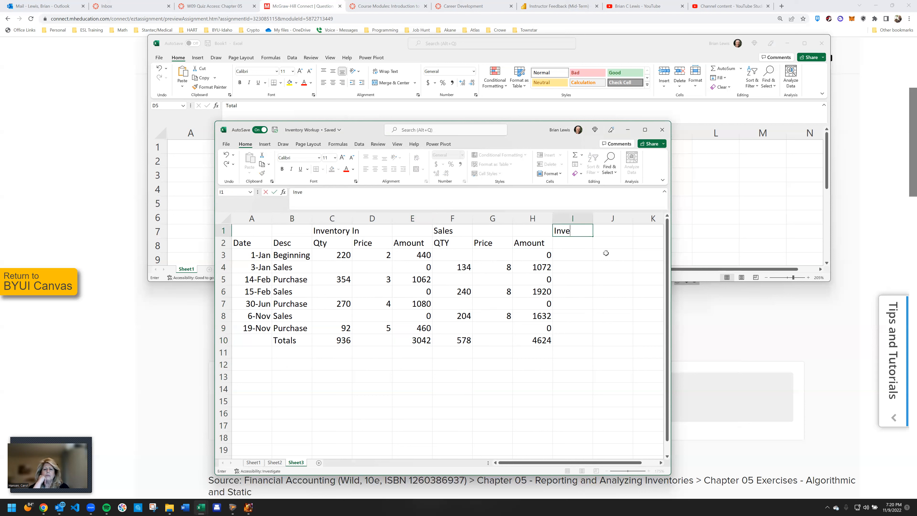
type("ntory Out")
key("Return")
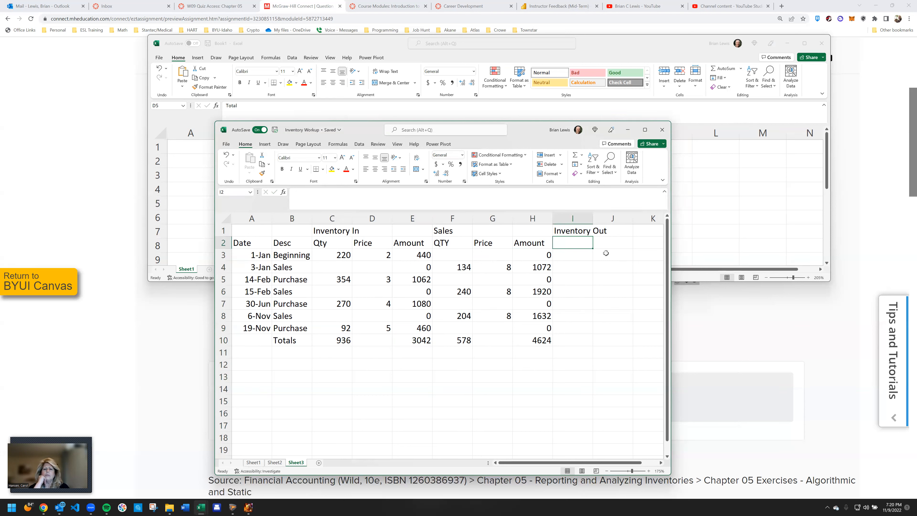
Copy the QTY, Price and Amount headings from F2:H2 to I2:K2 under Inventory Out
key("Left")
key("Left")
key("Left")
key("shift+Right")
key("shift+Right")
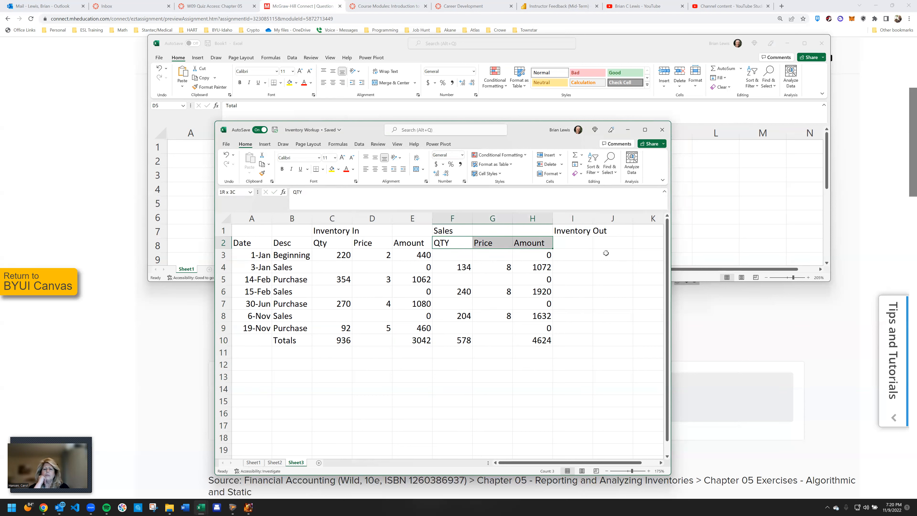
key("ctrl+c")
key("Right")
key("Right")
key("Right")
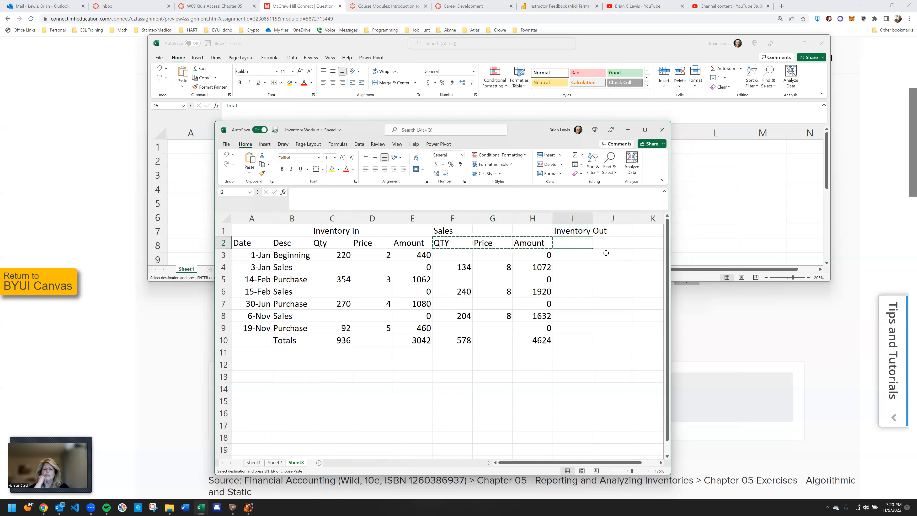
key("ctrl+v")
key("Right")
key("Right")
key("Right")
key("Right")
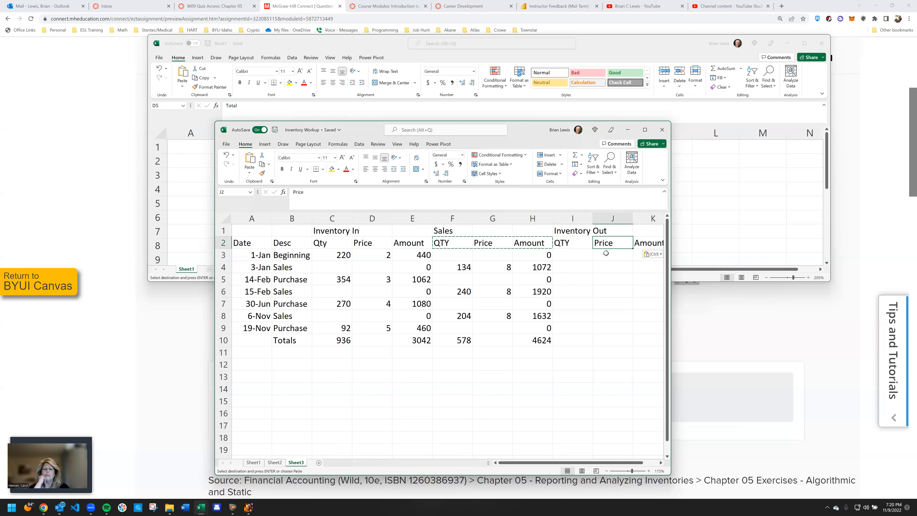
key("Left")
key("Left")
key("Left")
key("Left")
key("Left")
key("Left")
key("Left")
key("Left")
key("Left")
key("Left")
key("Left")
key("Left")
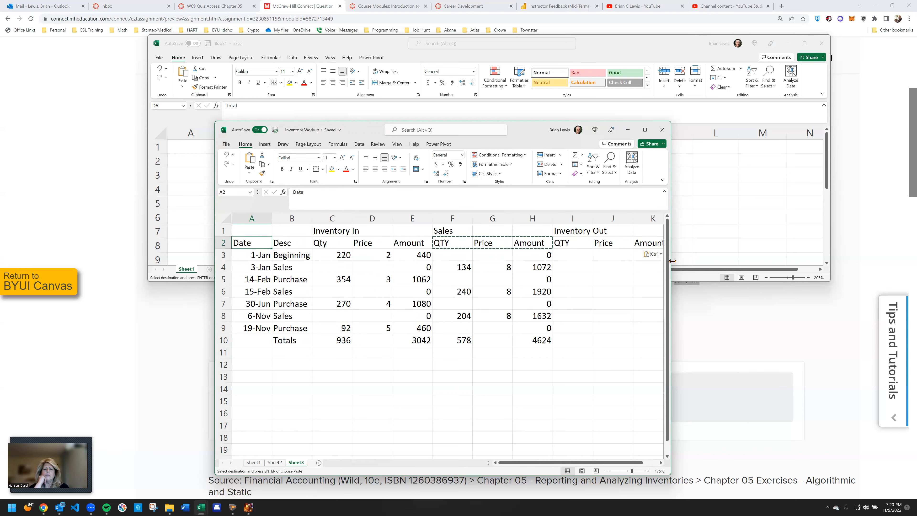
Widen the workbook window to show columns through P and move it higher on the screen, keeping it in front of the browser
left_click_drag(672, 260, 897, 250)
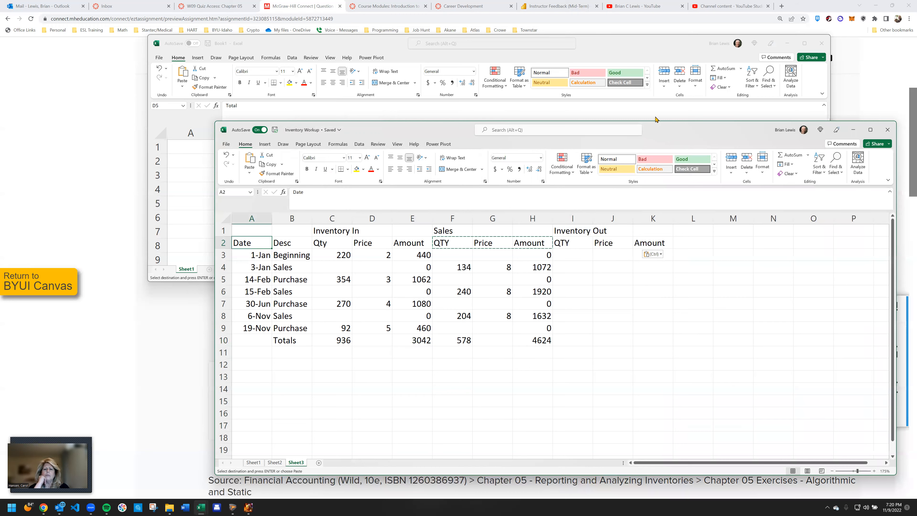
left_click_drag(655, 127, 549, 9)
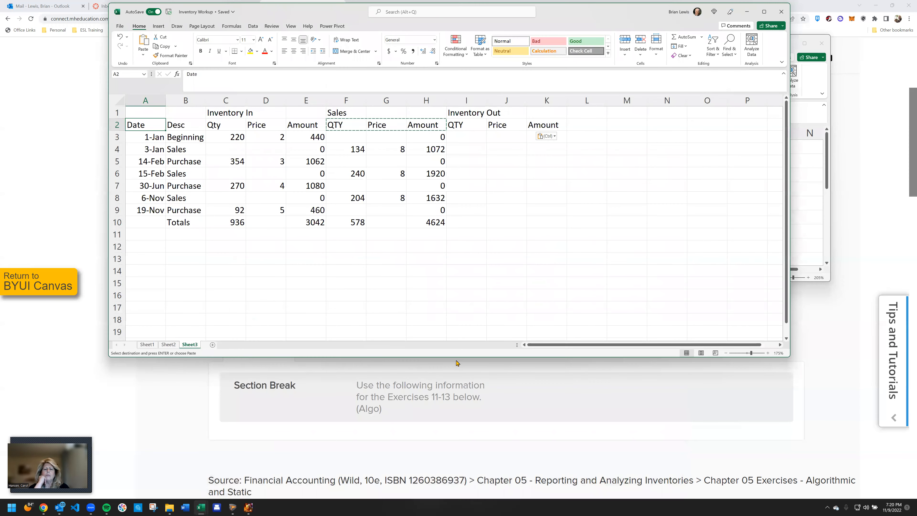
left_click_drag(455, 385, 460, 465)
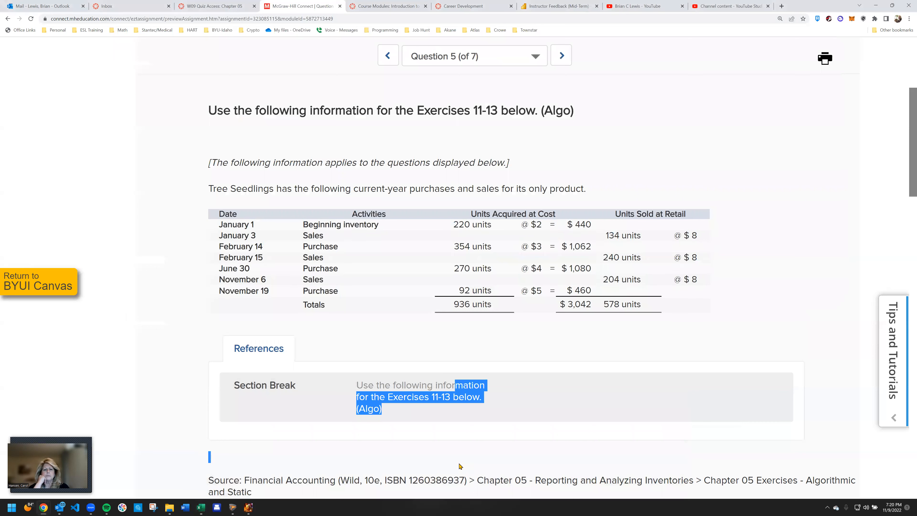
left_click(202, 507)
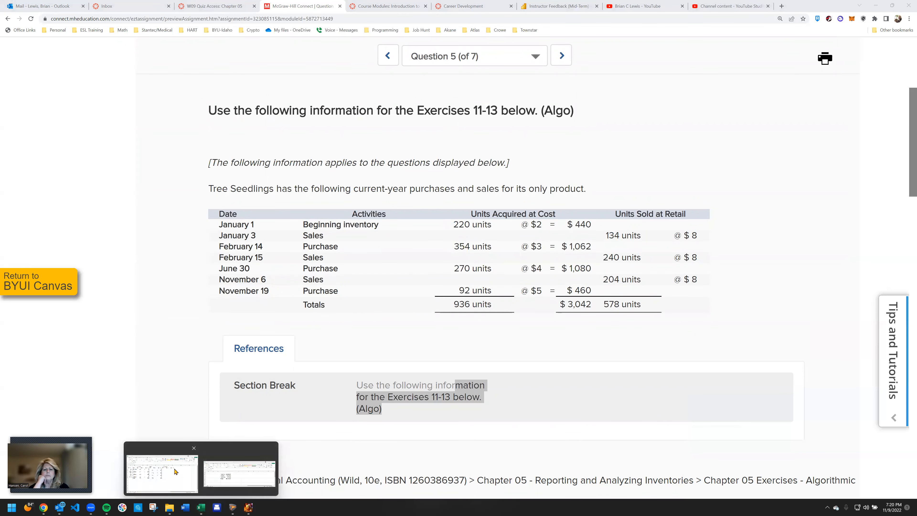
left_click(177, 471)
left_click(359, 185)
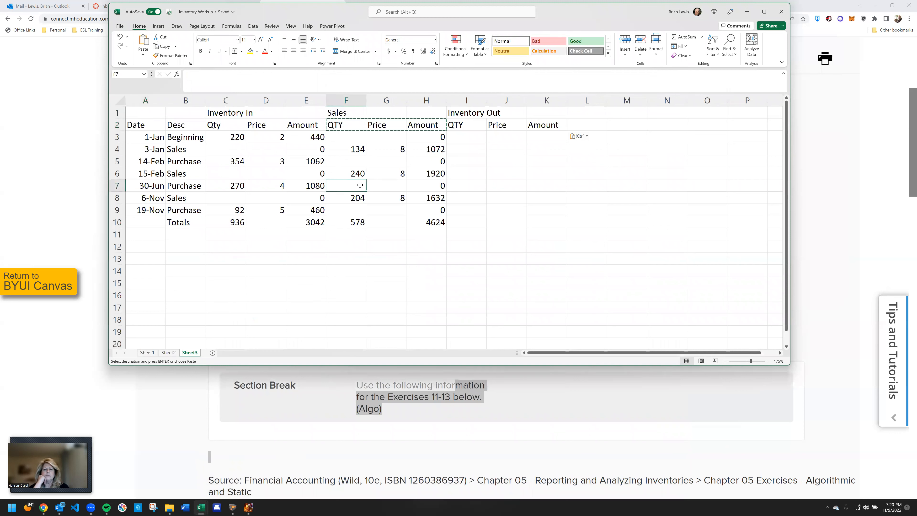
Enter =I3*J3 in K3 and fill the Inventory Out amount formula through K9
left_click(540, 138)
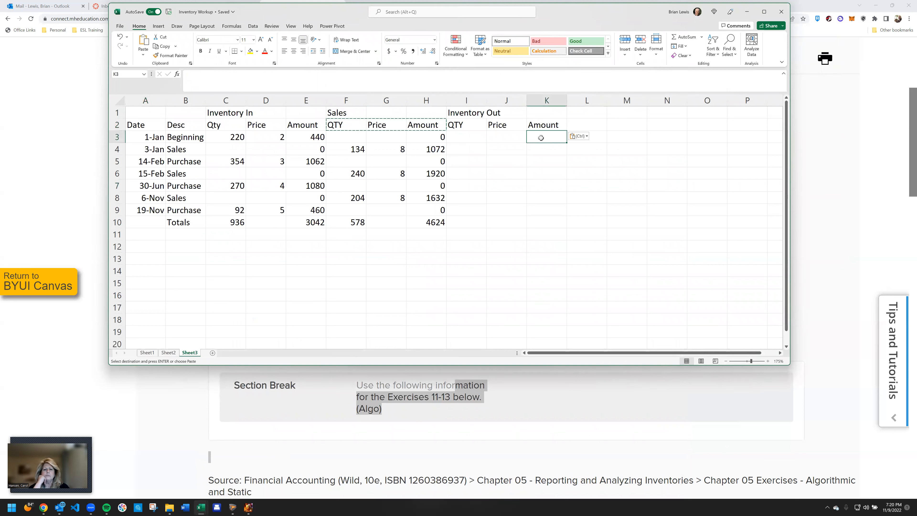
type("=")
key("Left")
key("Left")
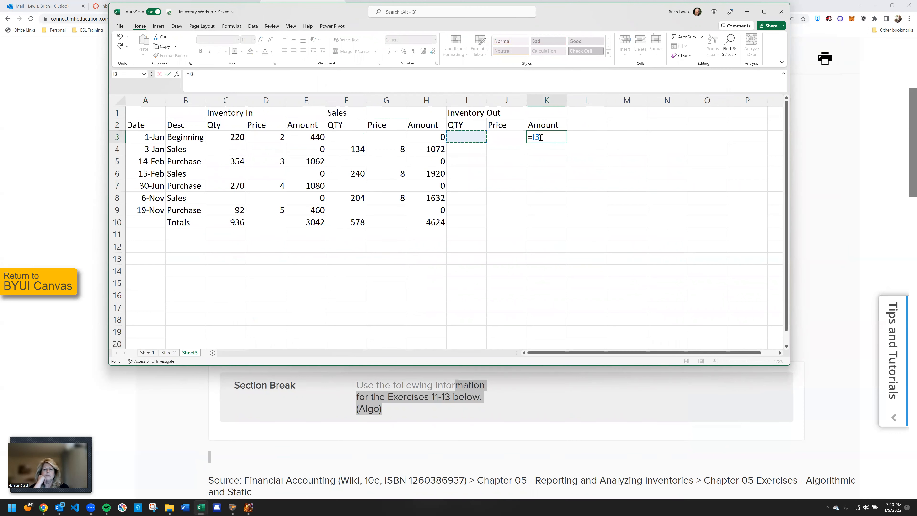
type("*")
key("Left")
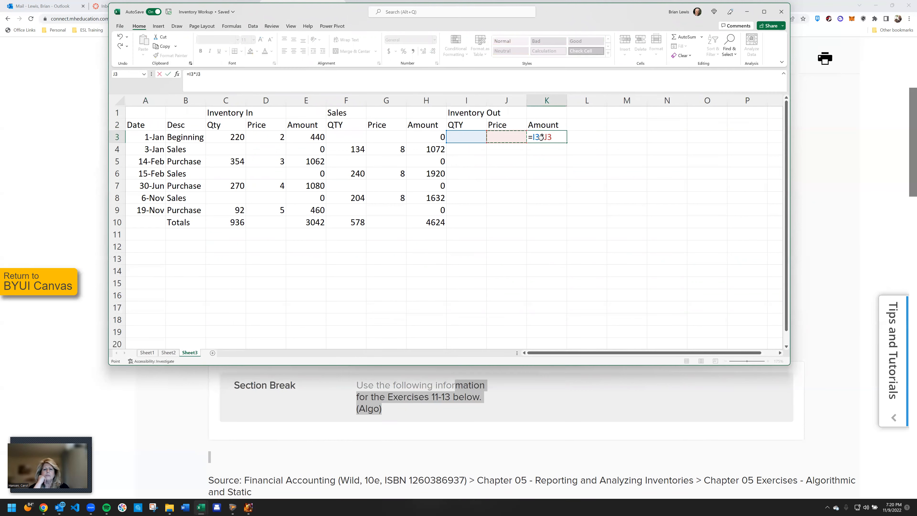
key("Return")
left_click(541, 137)
left_click_drag(568, 142, 553, 214)
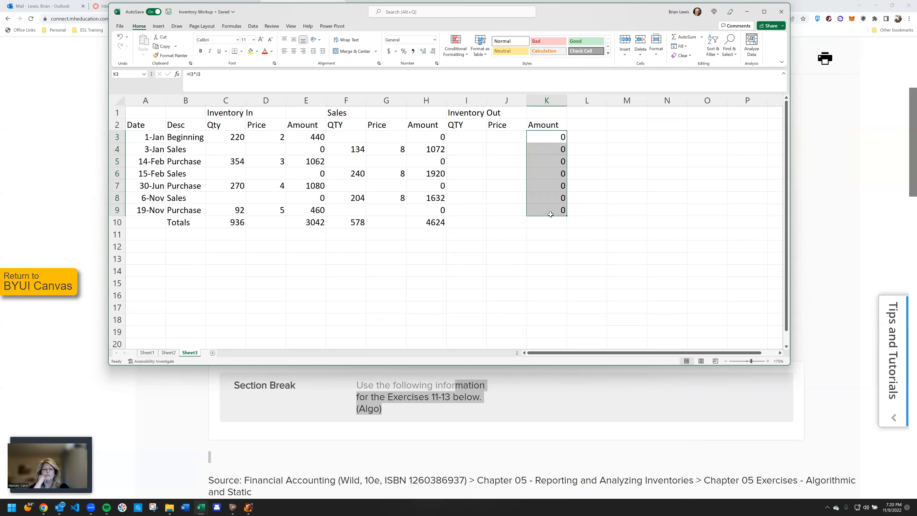
Copy the sales amount total formula from H10 to K10 to total the Inventory Out amounts
left_click(435, 228)
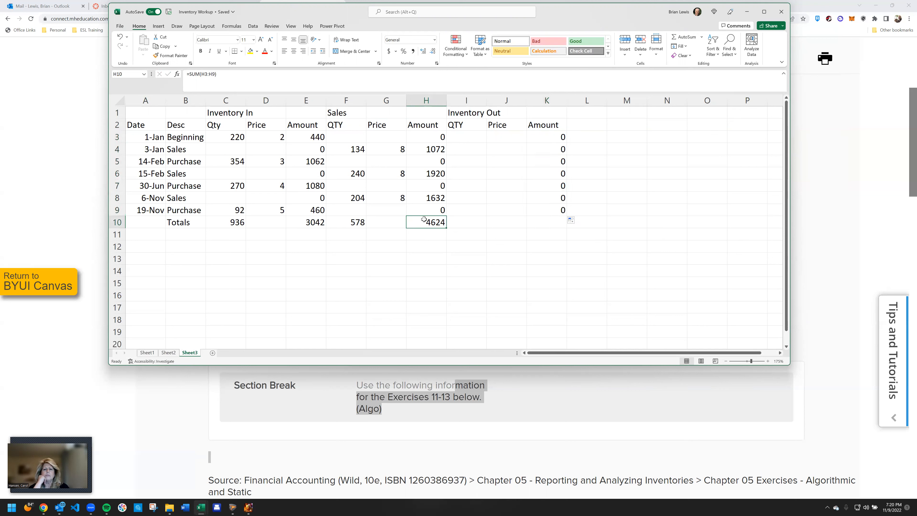
key("ctrl+c")
left_click(544, 223)
key("ctrl+v")
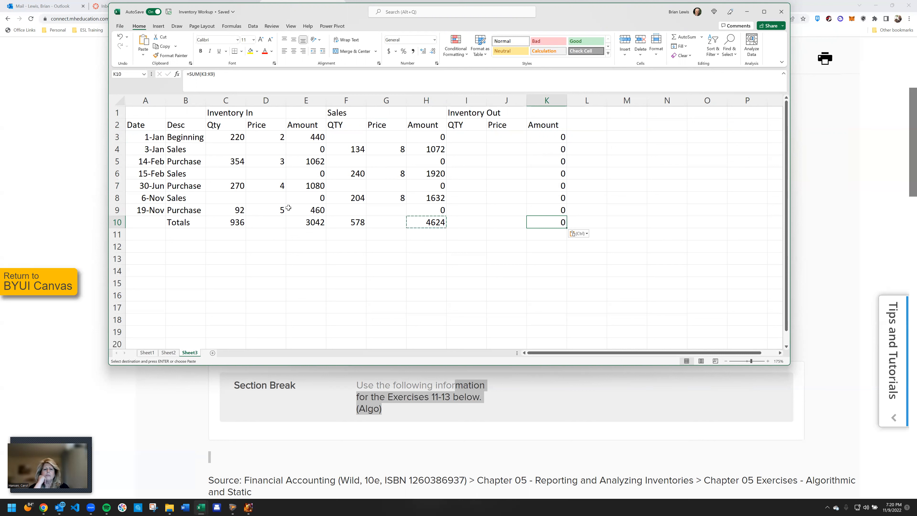
Enter the section heading Ending Inventory in L1
left_click(591, 111)
type("end")
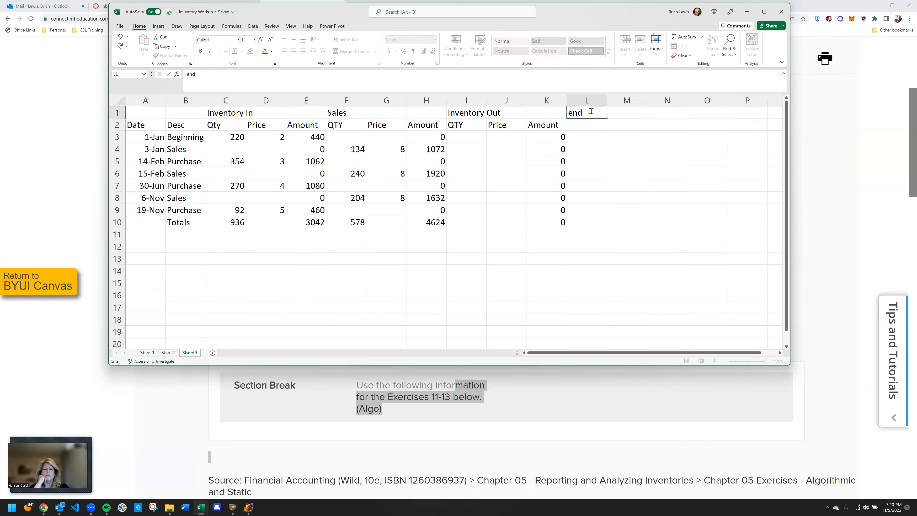
type("ing")
key("BackSpace")
key("BackSpace")
key("BackSpace")
key("BackSpace")
key("BackSpace")
key("BackSpace")
type("Ending Inventory")
key("Return")
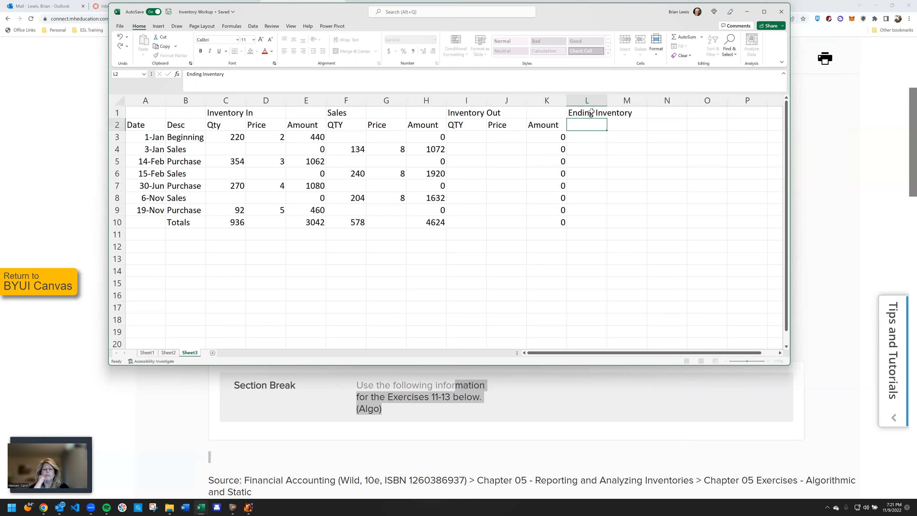
Copy the QTY, Price and Amount headings from I2:K2 to L2:N2 under Ending Inventory
left_click(473, 126)
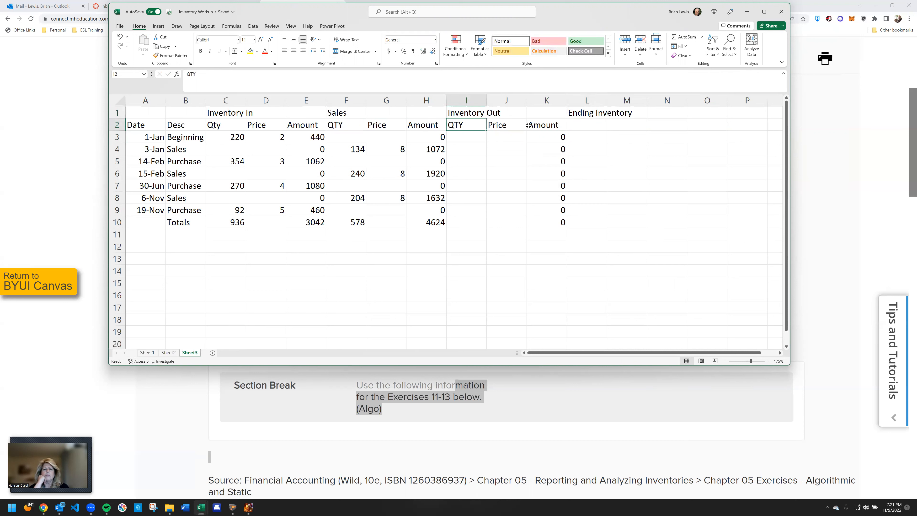
left_click(528, 125, "shift")
key("ctrl+c")
left_click(587, 125)
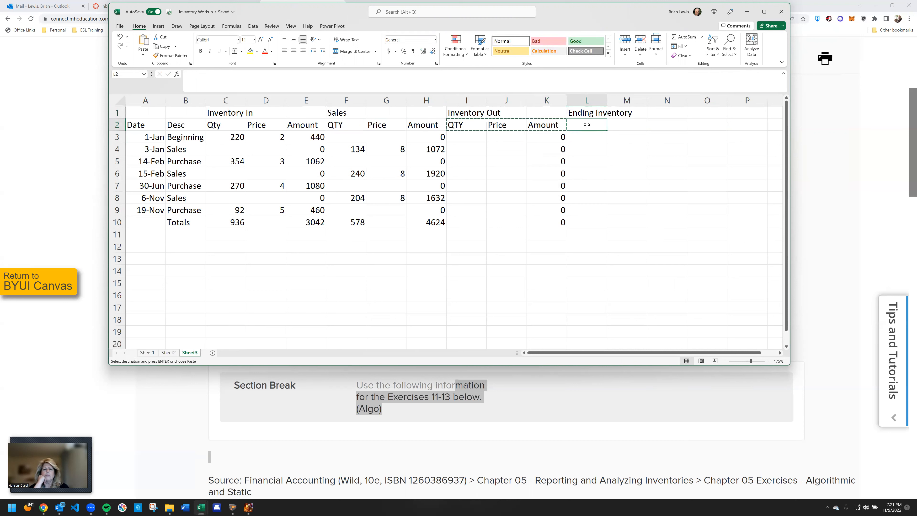
key("ctrl+v")
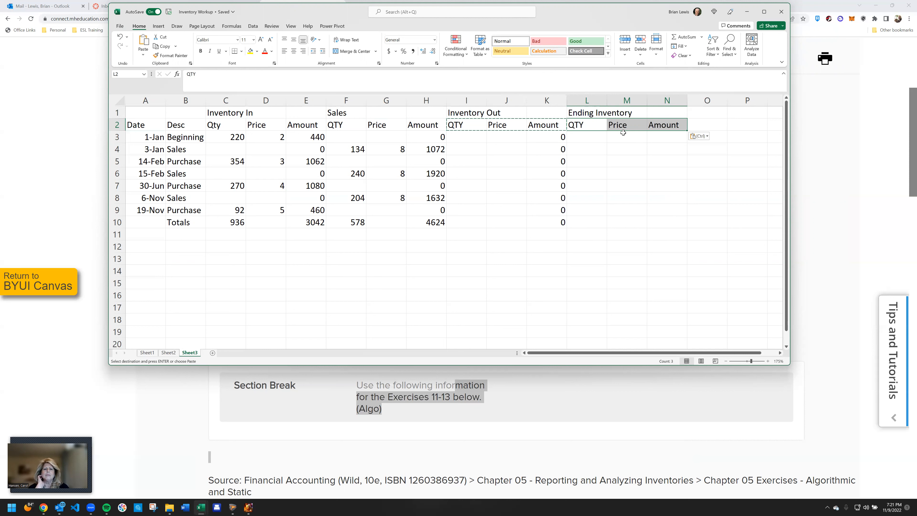
left_click(231, 113)
left_click_drag(251, 114, 292, 123)
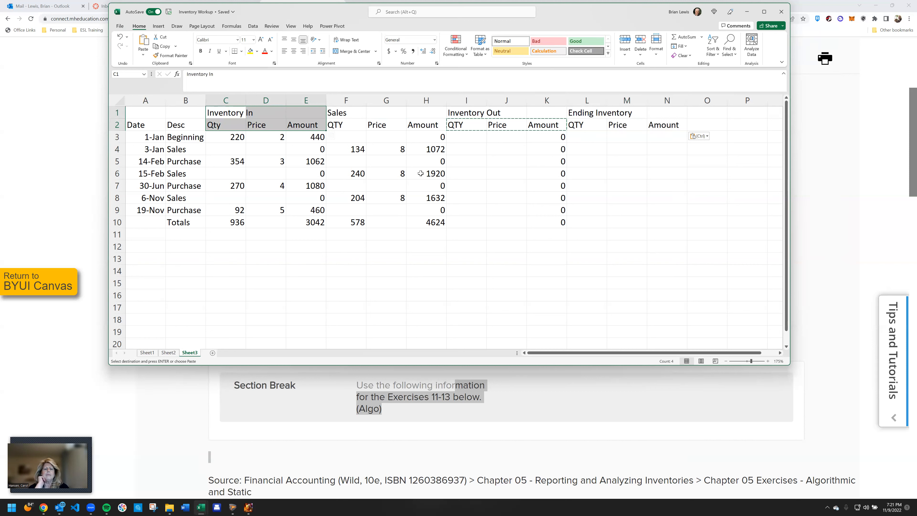
Enter =L3*M3 in N3 and fill the Ending Inventory amount formula through N9
left_click(662, 135)
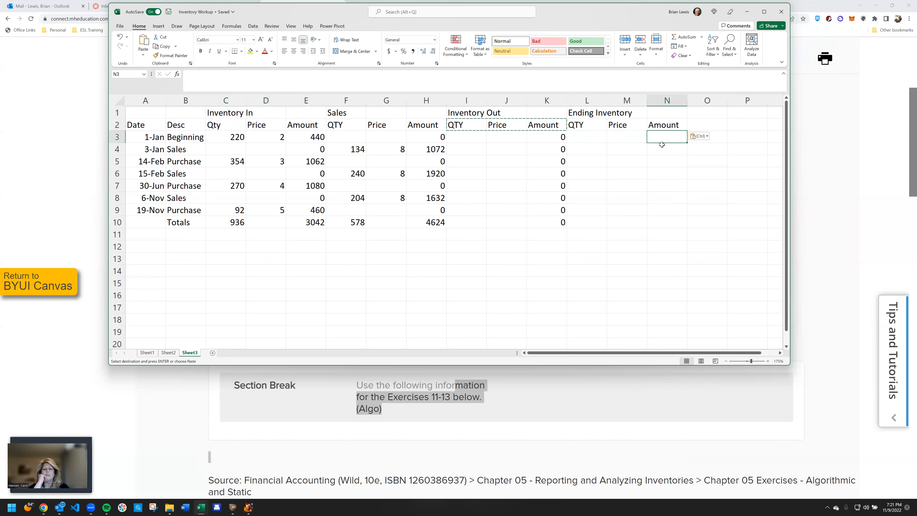
type("=")
key("Left")
key("Left")
key("Left")
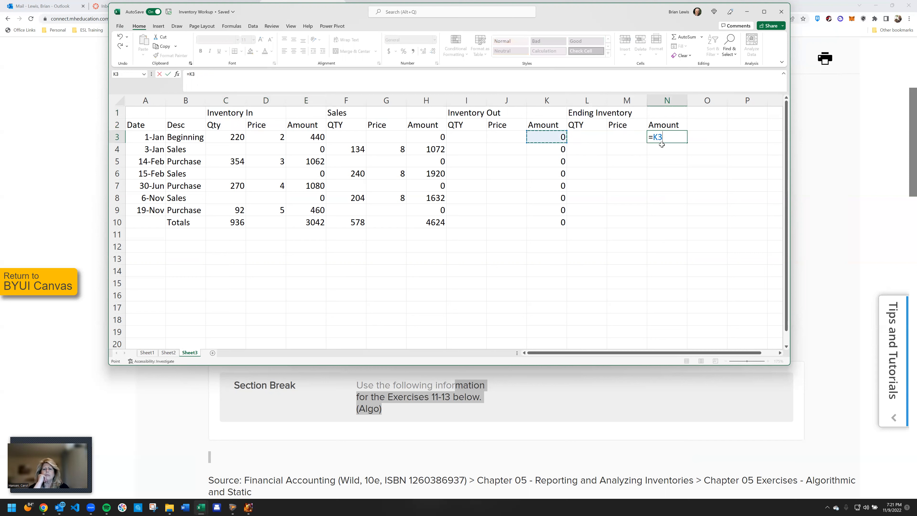
key("Right")
type("*")
key("Right")
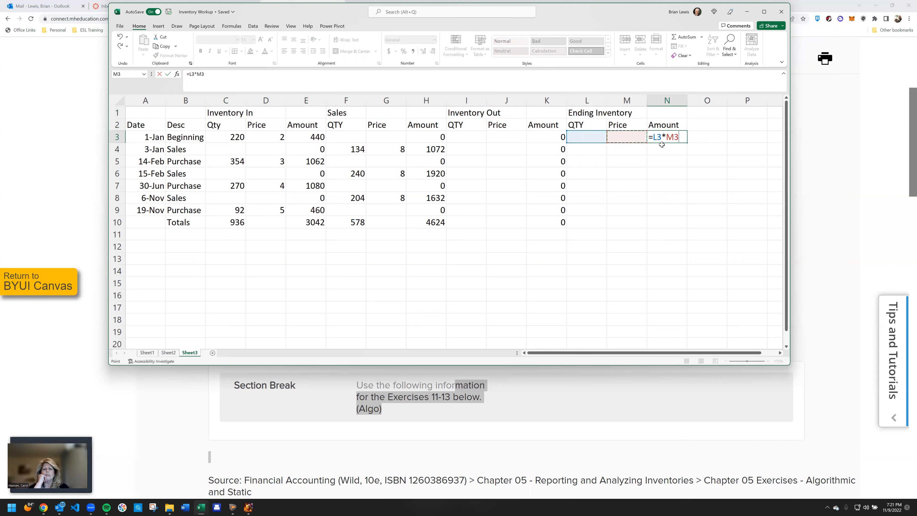
key("Return")
left_click(664, 137)
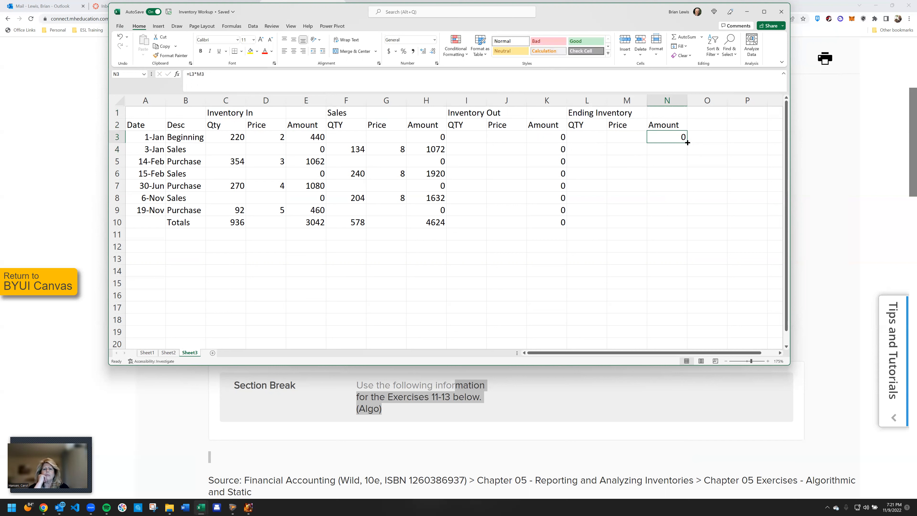
left_click_drag(687, 142, 685, 216)
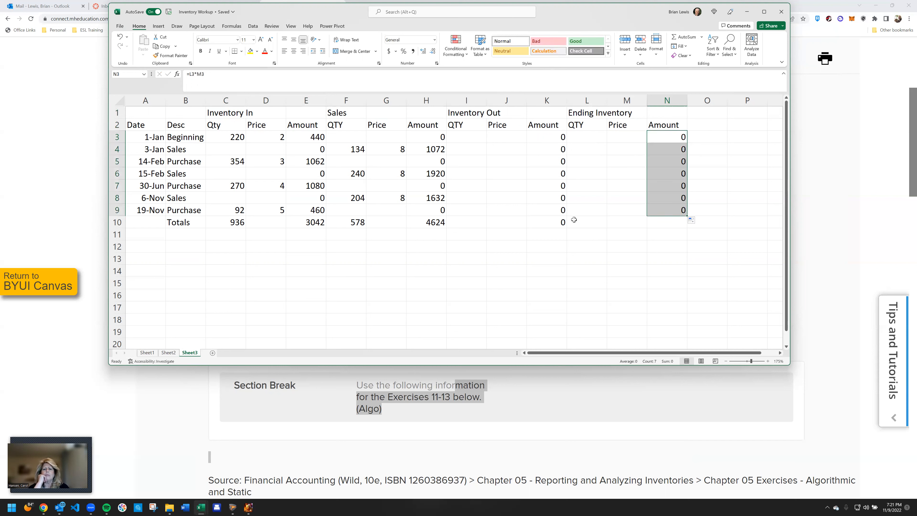
Copy the sum formula from K10 to N10 to total the Ending Inventory amounts
left_click(551, 223)
key("ctrl+c")
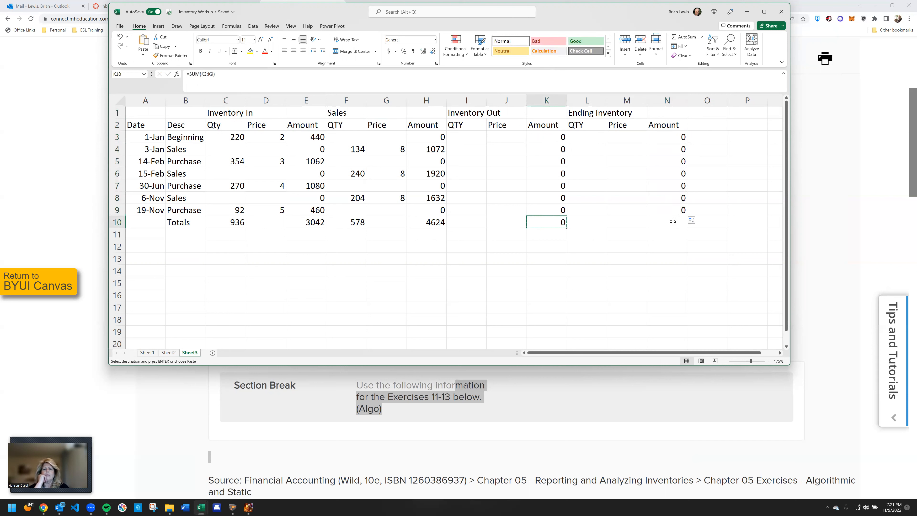
left_click(671, 222)
key("ctrl+v")
Enter =C3-I3 in L3 to calculate the ending inventory quantity for the beginning balance row
left_click(605, 139)
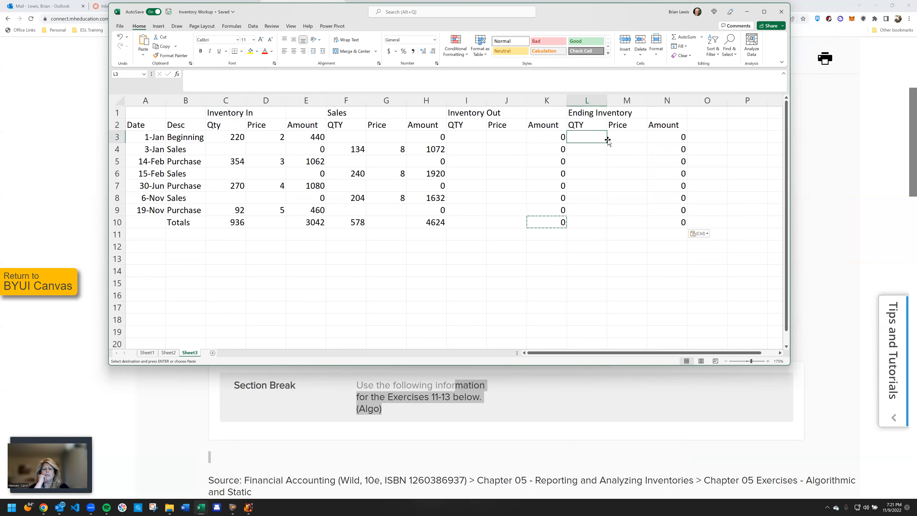
type("=")
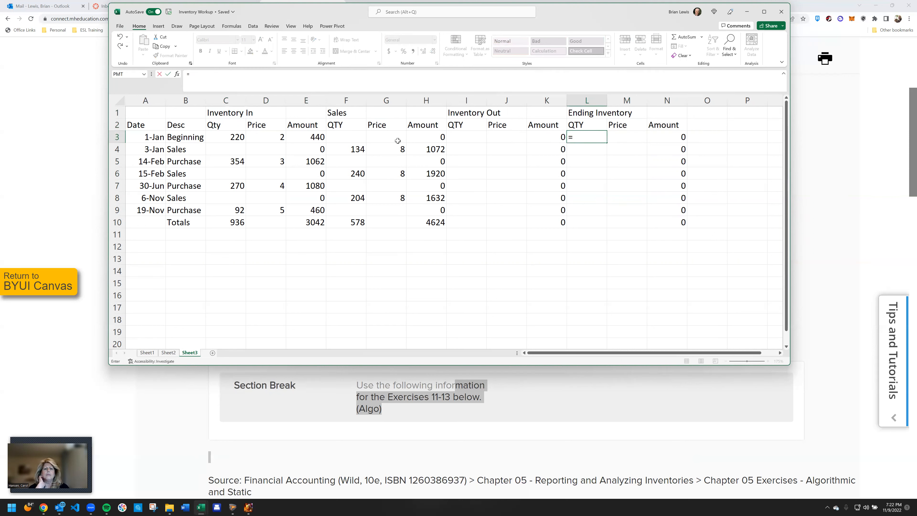
left_click(234, 137)
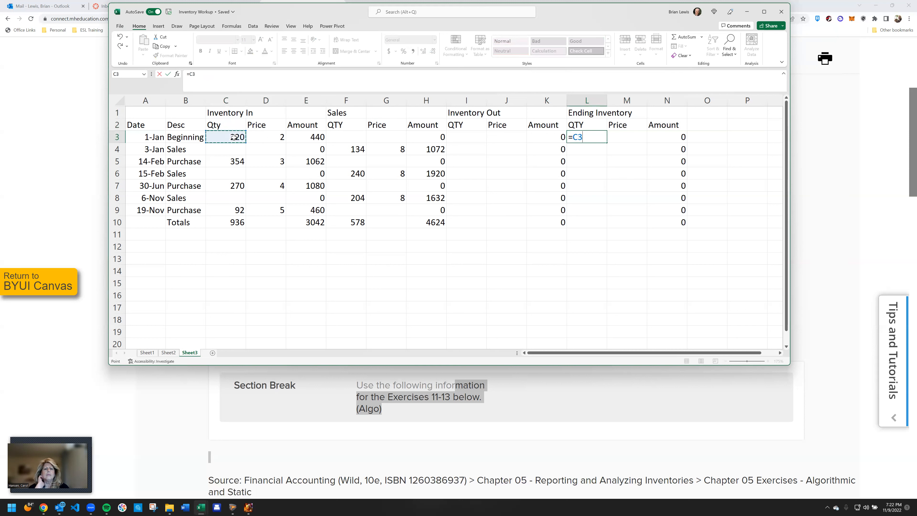
type("-")
left_click(470, 135)
key("Return")
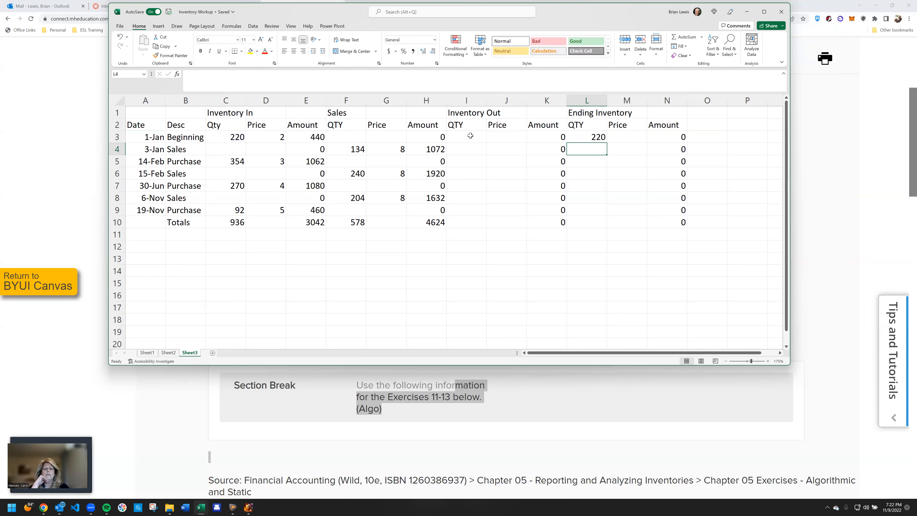
left_click(630, 137)
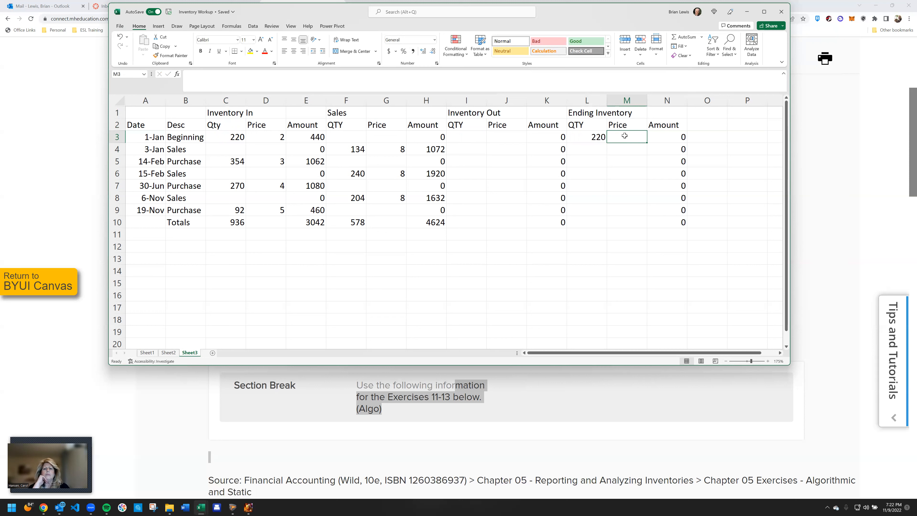
left_click(620, 102)
right_click(621, 102)
left_click(640, 188)
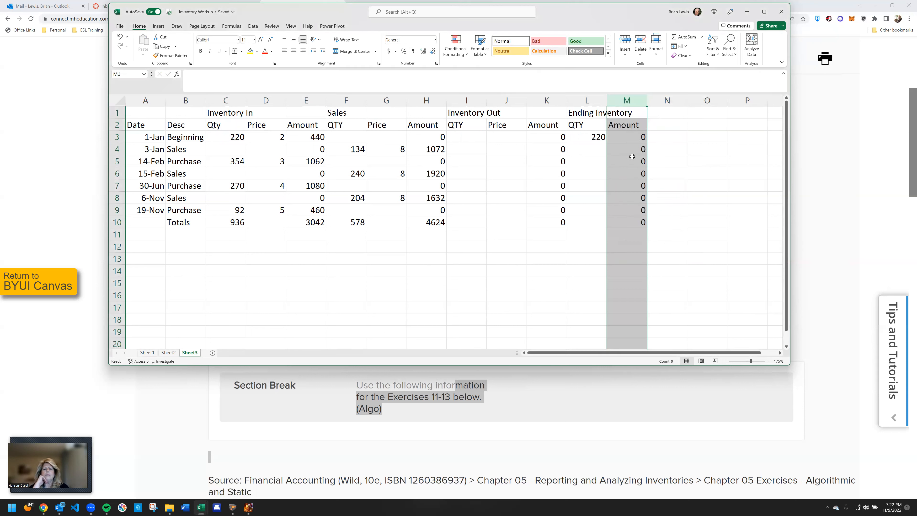
left_click(627, 137)
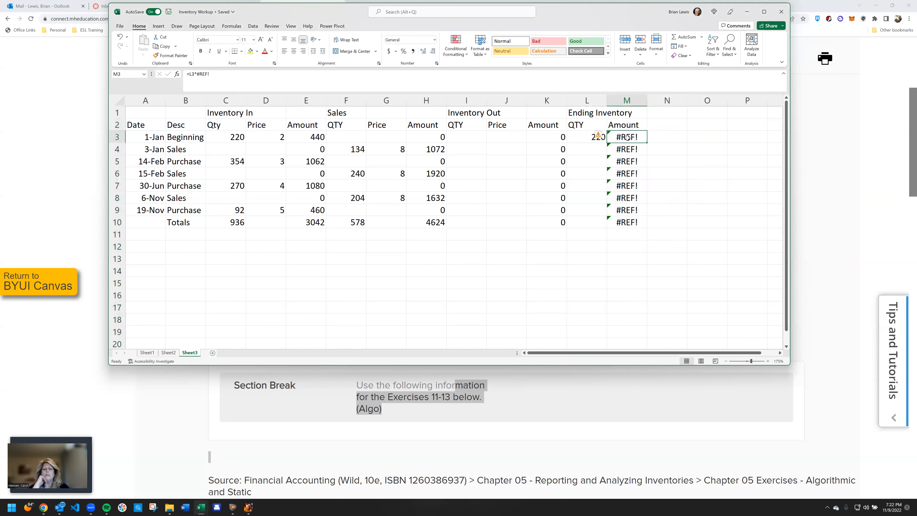
key("ctrl+z")
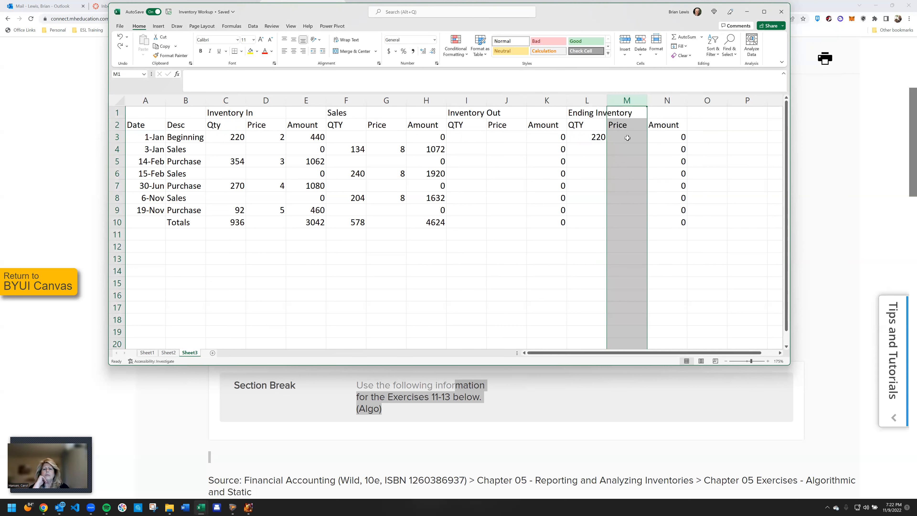
Enter =D3 in M3 and fill the Ending Inventory price formula through M9
left_click(627, 138)
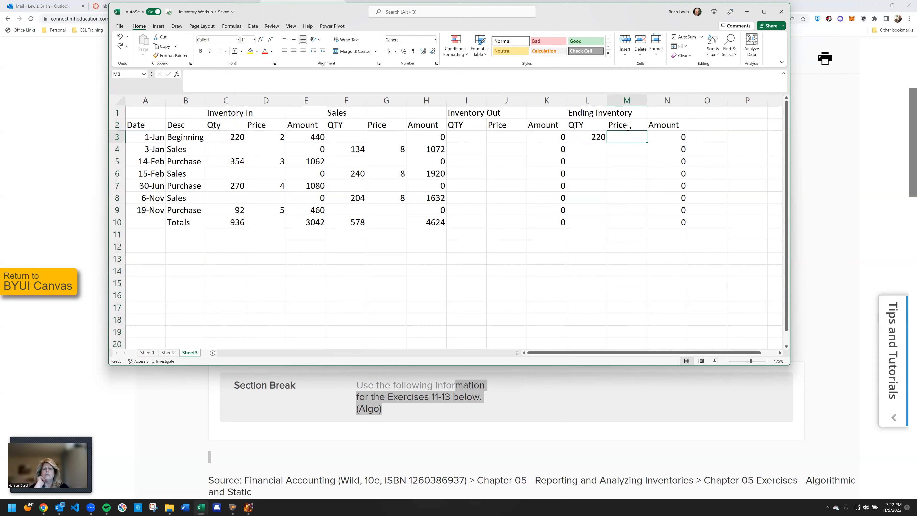
type("=")
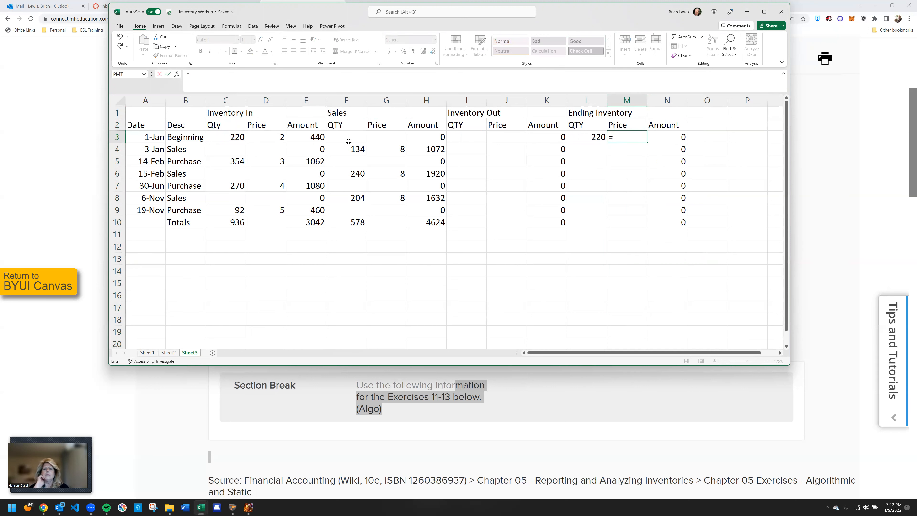
left_click(272, 138)
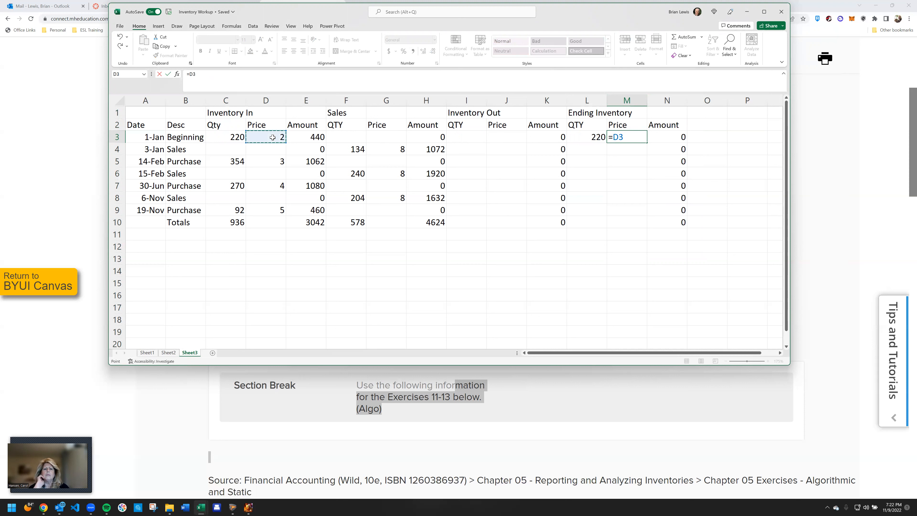
key("Return")
left_click(643, 140)
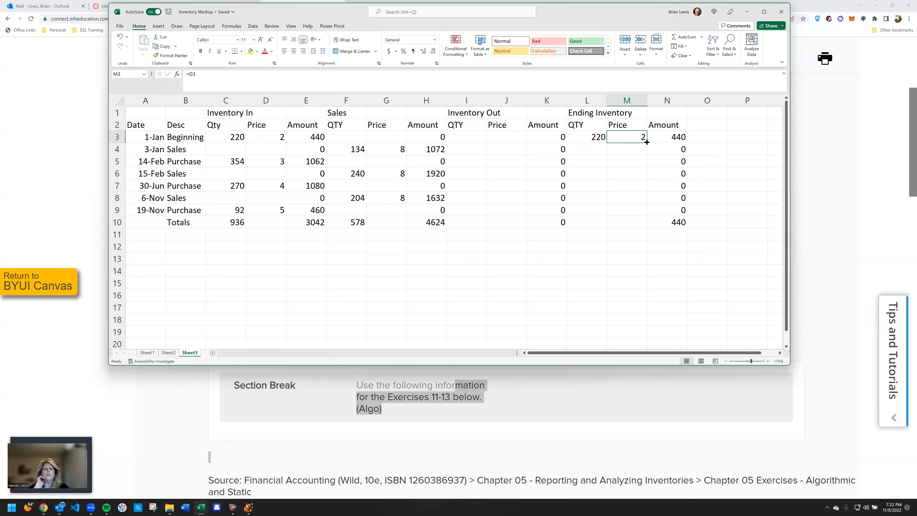
left_click_drag(646, 142, 645, 215)
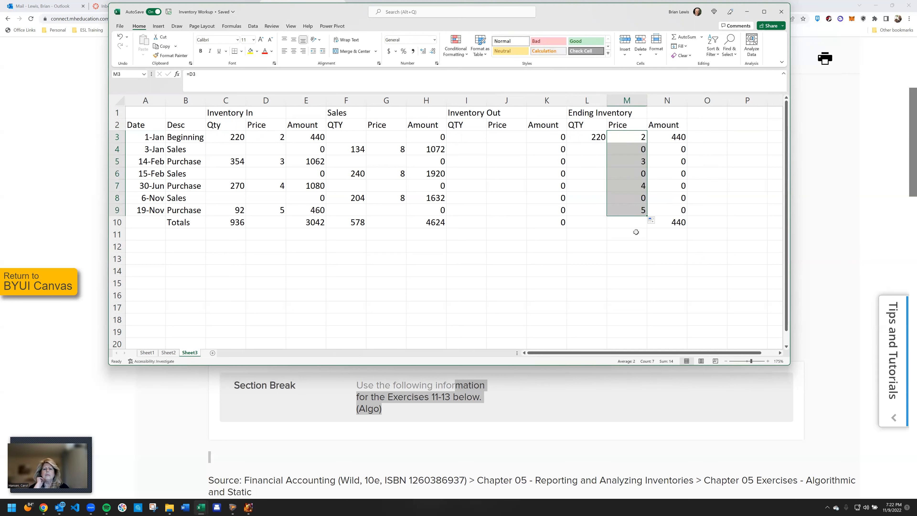
left_click(635, 233)
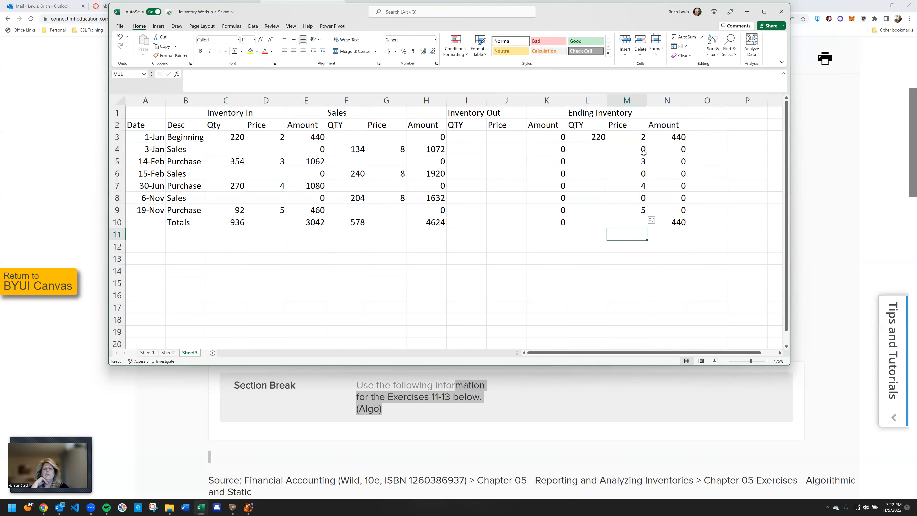
Fill the Ending Inventory quantity formula from L3 through L9
left_click(594, 138)
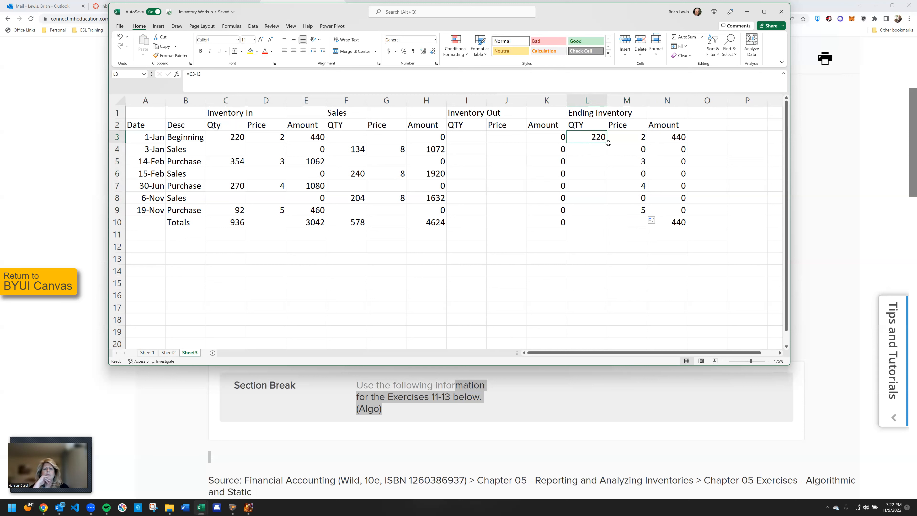
left_click_drag(608, 142, 606, 213)
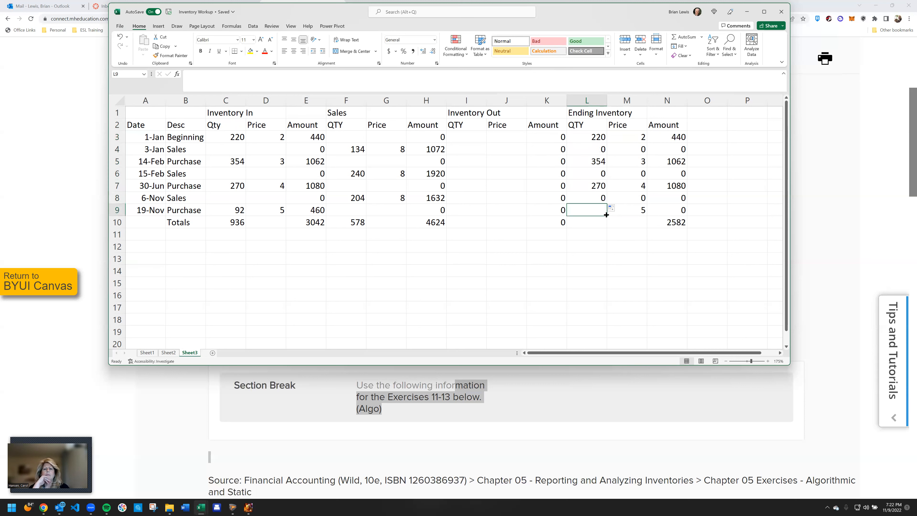
left_click(597, 195)
left_click_drag(607, 211, 609, 214)
left_click(625, 178)
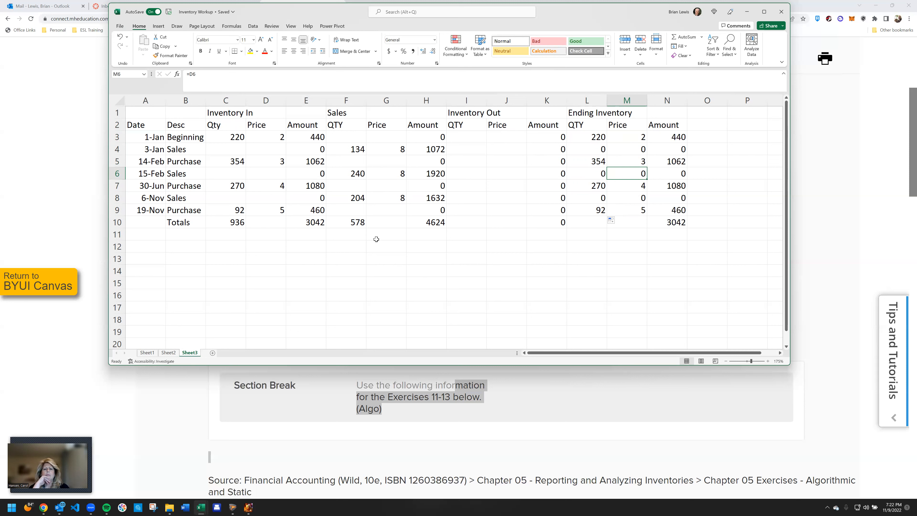
Enter the summary labels FIFO, Sales, COGS and GM in B12:B15
left_click(181, 249)
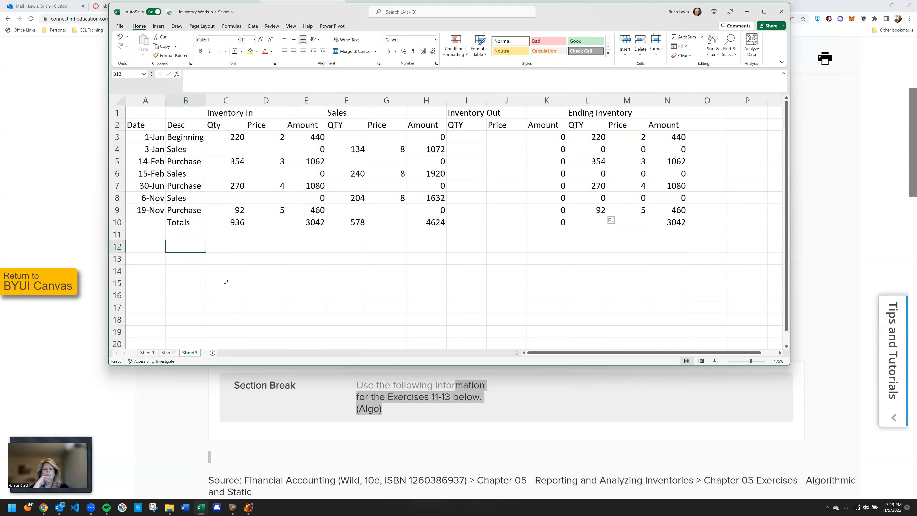
type("FIF")
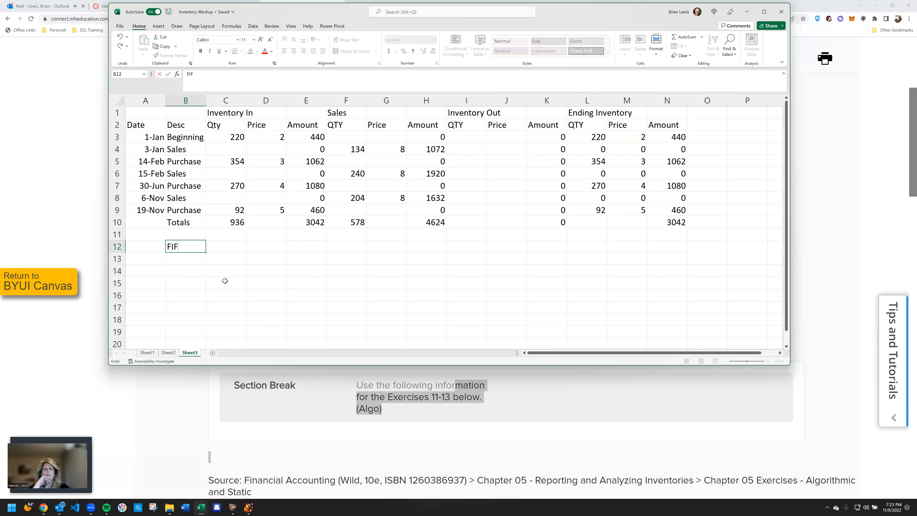
key("Return")
type("Sales")
key("Return")
type("CO")
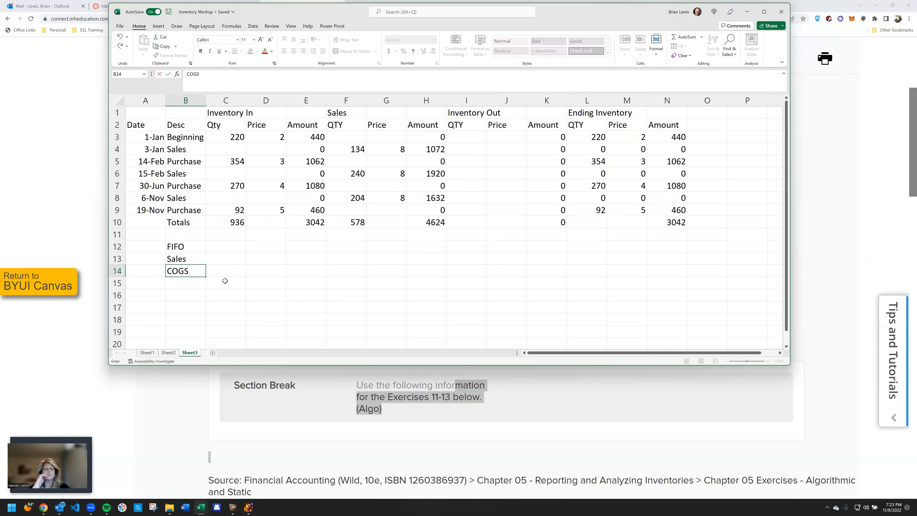
type("GS")
key("Return")
type("Gross Ma")
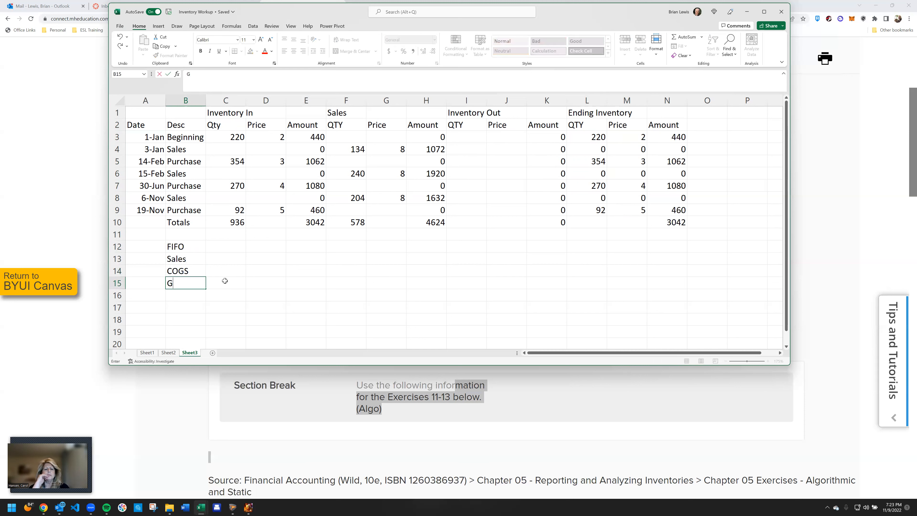
key("BackSpace")
key("BackSpace")
key("BackSpace")
type("M")
key("Return")
key("Right")
key("Right")
key("Up")
key("Up")
key("Up")
key("Left")
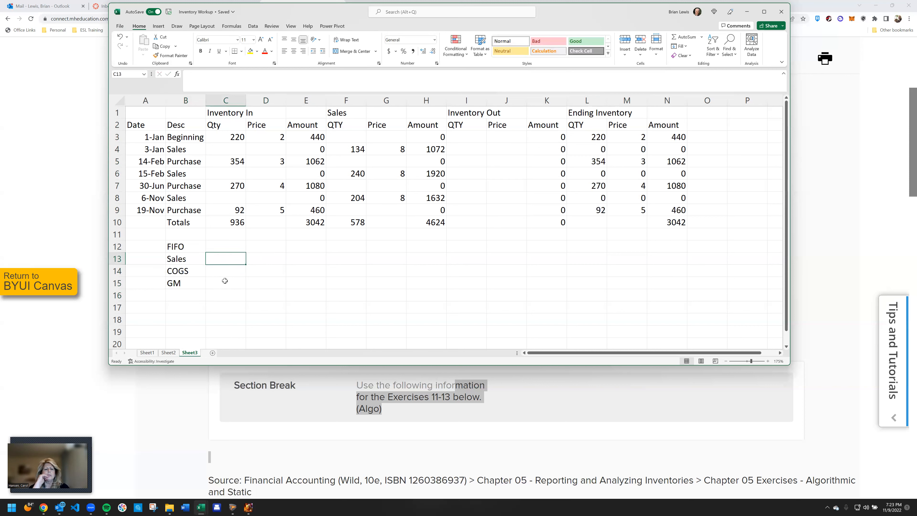
type("=")
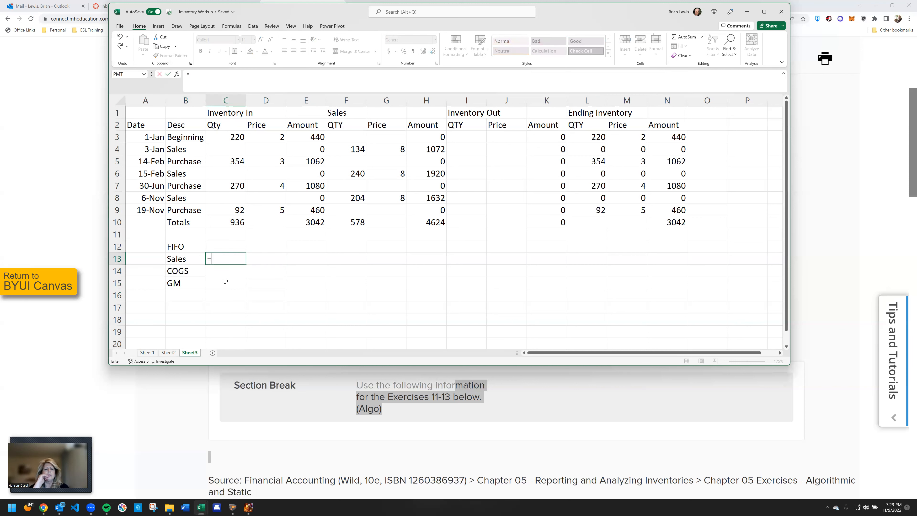
key("Escape")
Enter =C13-C14 in C15 to calculate the FIFO gross margin
key("Down")
key("Down")
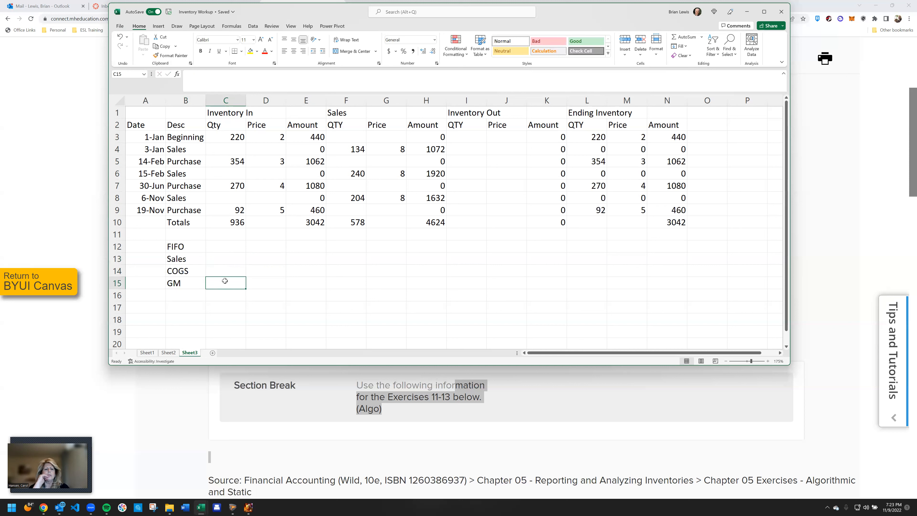
type("=")
key("Up")
key("Up")
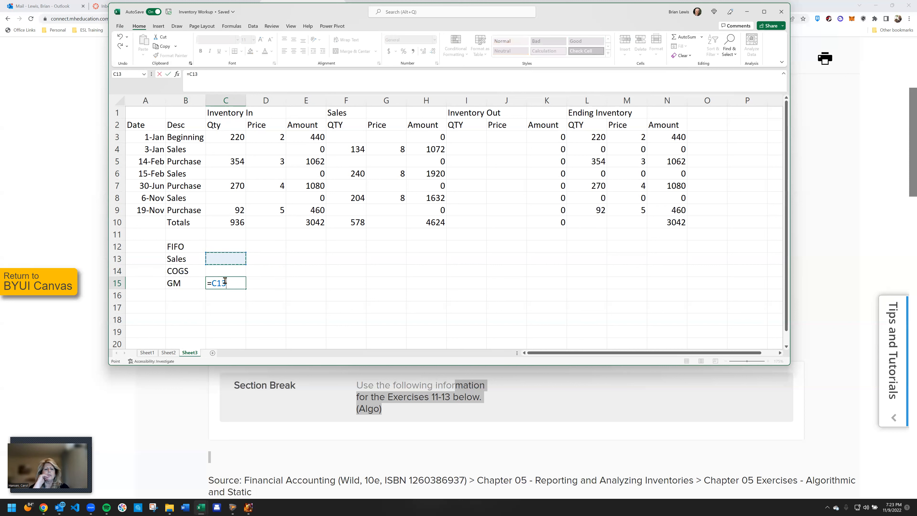
type("-")
key("Up")
key("Return")
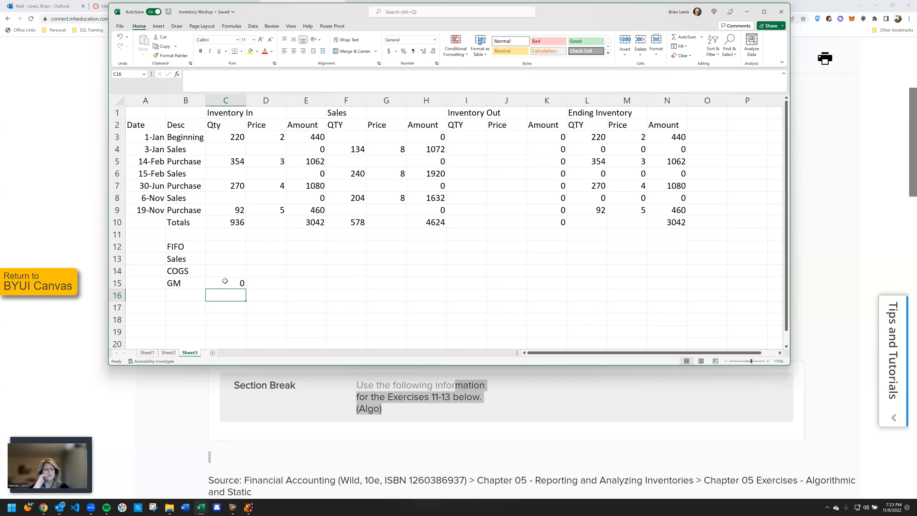
Enter =$H$10 in C13 to bring the sales total into the FIFO summary as an absolute reference
left_click(224, 260)
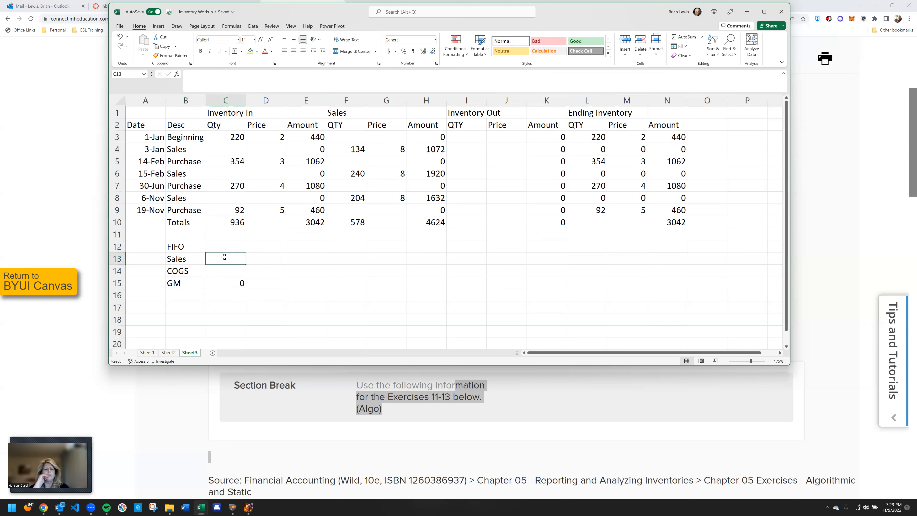
type("=")
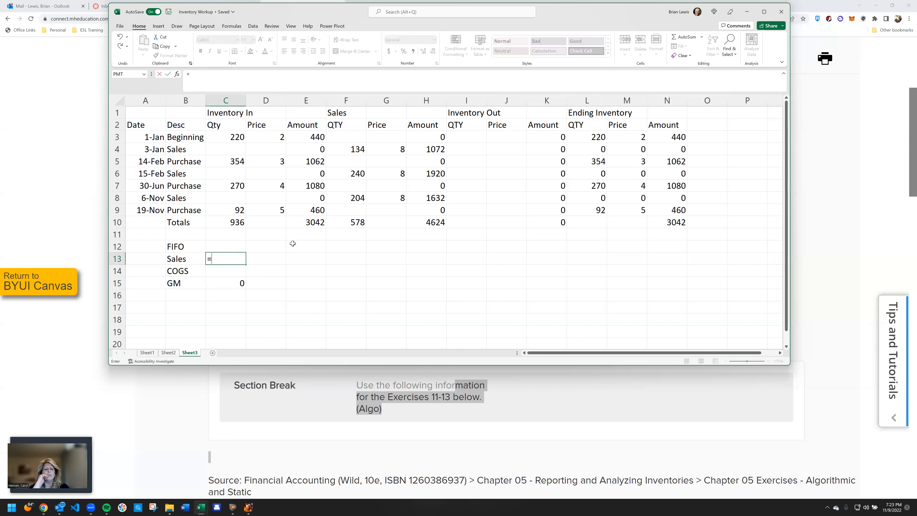
left_click(429, 223)
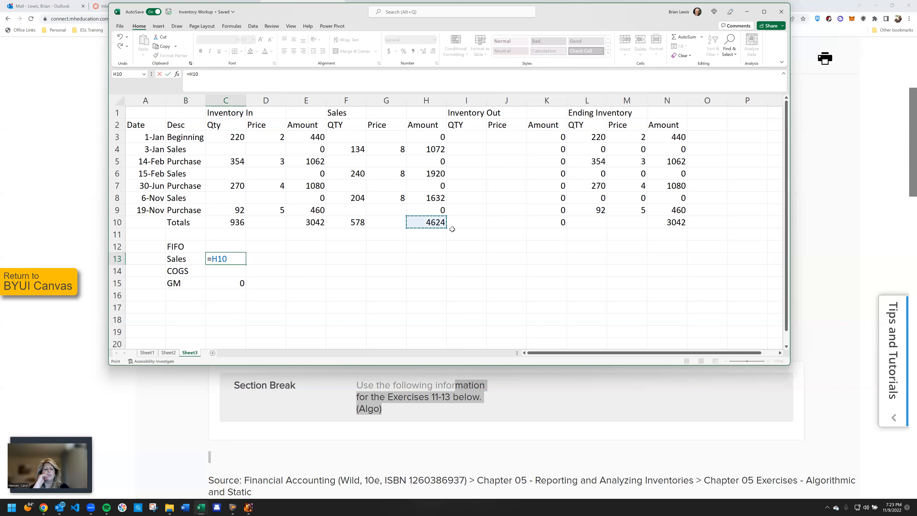
key("F4")
key("Return")
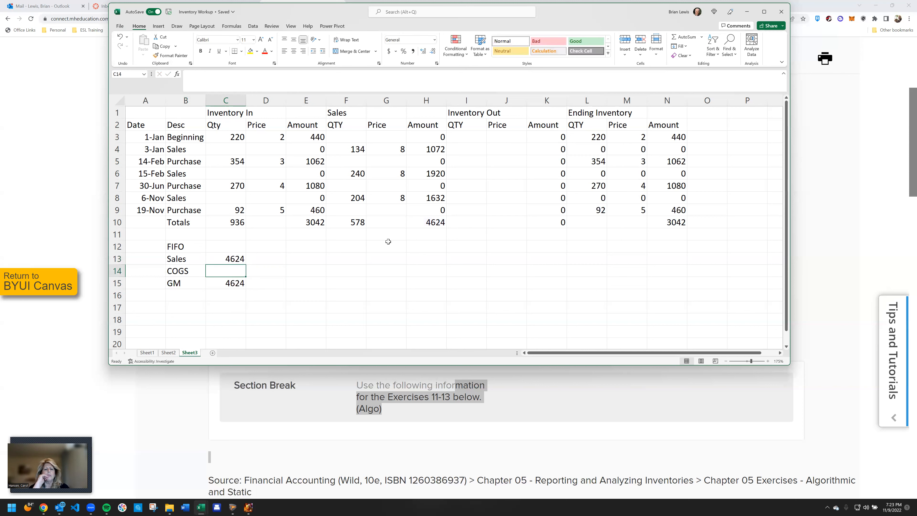
Copy the FIFO summary block B12:C15 to E12, H12 and K12
left_click(177, 251)
left_click_drag(196, 259, 233, 283)
key("ctrl+c")
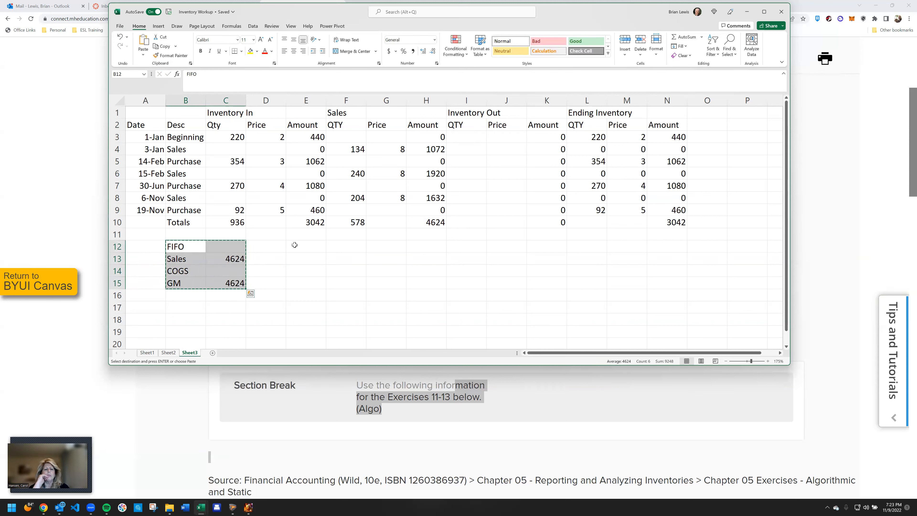
left_click(297, 246)
key("ctrl+v")
left_click(416, 247)
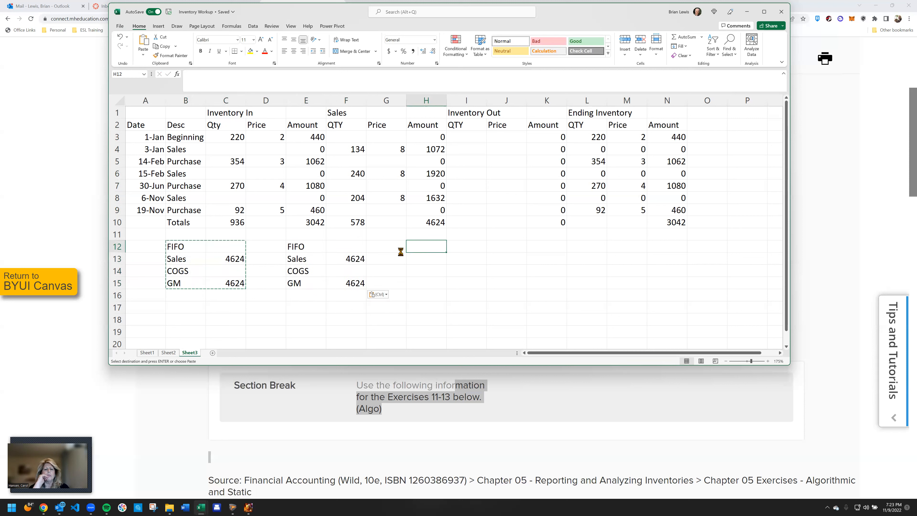
key("ctrl+v")
left_click(538, 248)
key("ctrl+v")
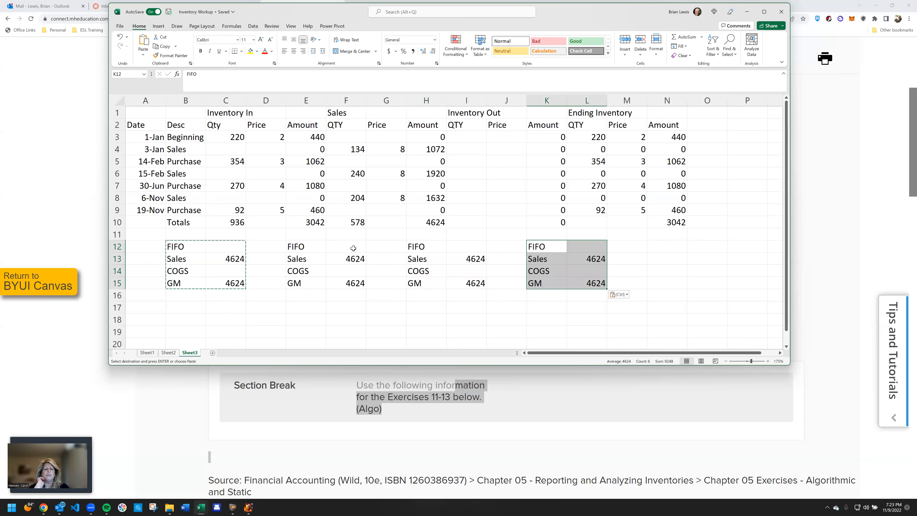
Retitle the copied summary blocks as LIFO in E12, WA in H12 and SI in K12
left_click(306, 246)
key("Escape")
type("LIFO")
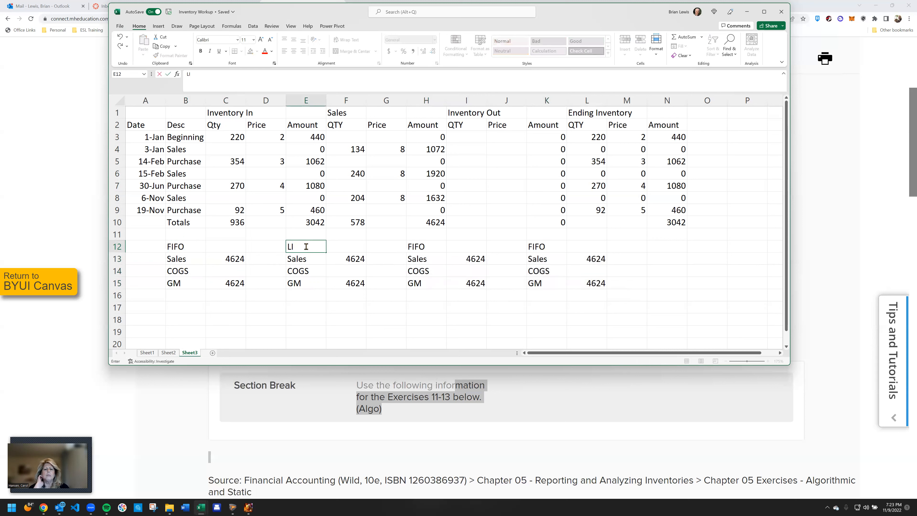
key("Tab")
key("Tab")
key("Tab")
type("WA")
key("Tab")
key("Tab")
key("Tab")
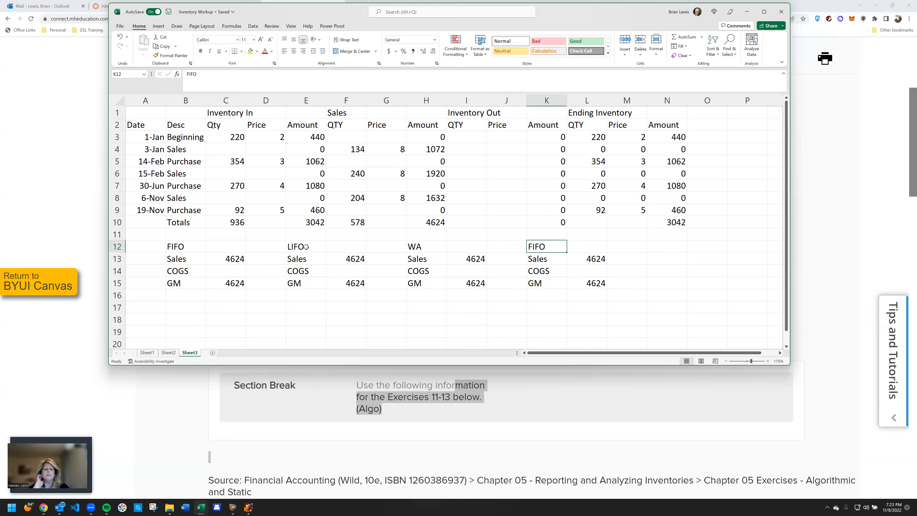
type("SI")
key("Return")
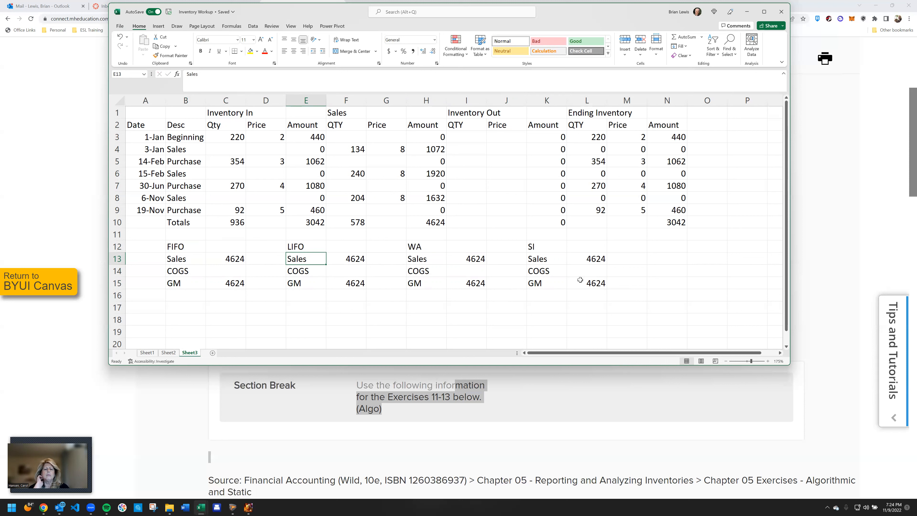
Add the label End Inven in B16 beneath the FIFO gross margin row
left_click(177, 294)
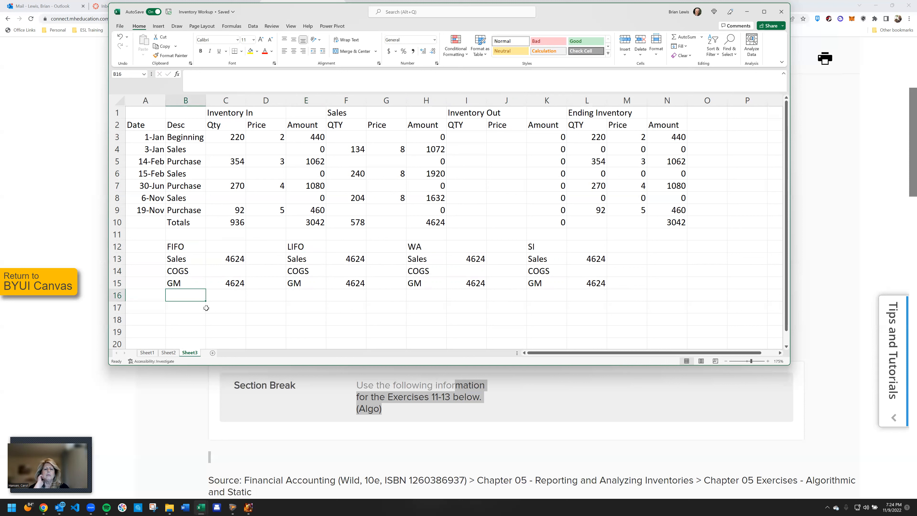
type("End Inven")
key("Tab")
key("Left")
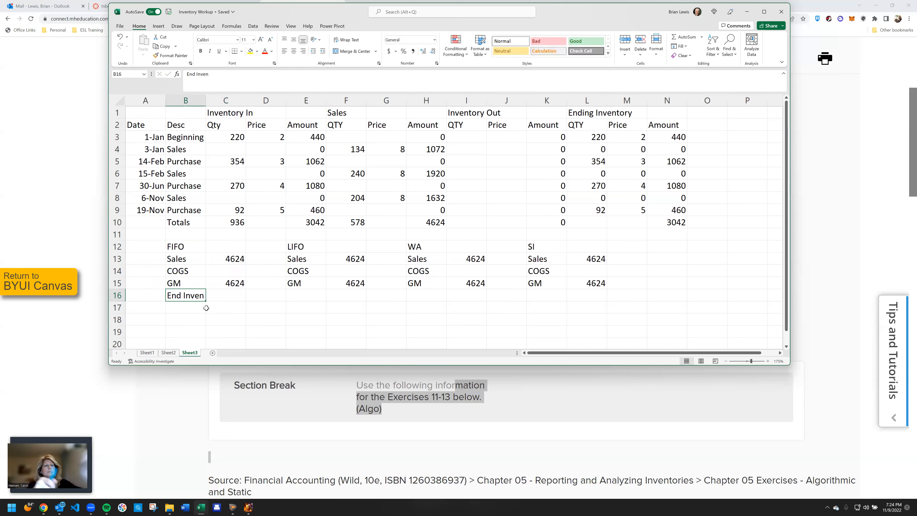
Copy the End Inven label from B16 to E16, H16 and K16 in the other summary blocks
key("ctrl+c")
key("Right")
key("Right")
key("Right")
key("ctrl+v")
key("Right")
key("Right")
key("Right")
key("ctrl+v")
key("Right")
key("Right")
key("Right")
key("ctrl+v")
key("Up")
key("Up")
key("Up")
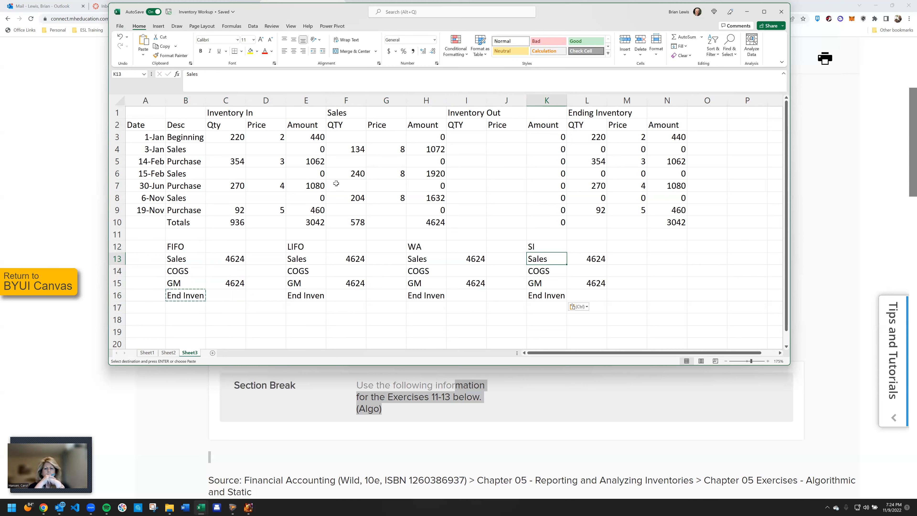
Review the Exercise 5-11 requirements on the assignment page in the browser, and return to the Excel worksheet
left_click(172, 395)
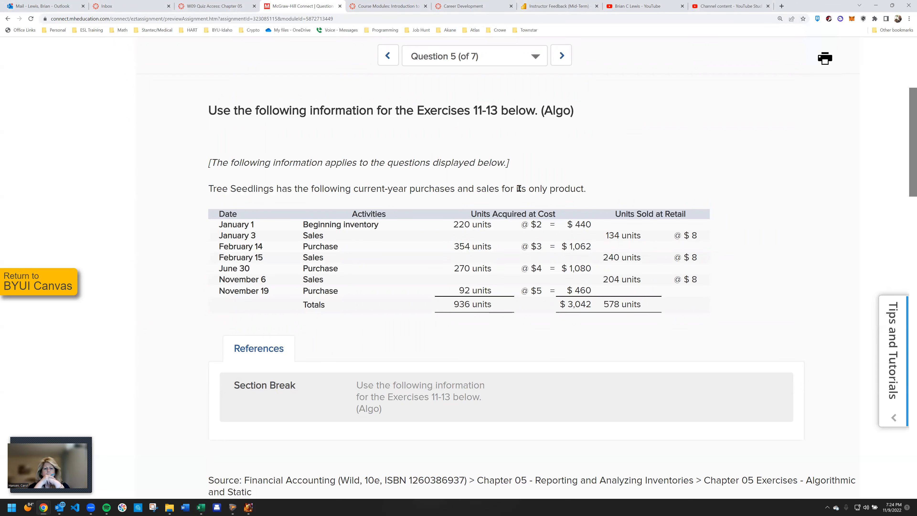
scroll(439, 286, "down", 2)
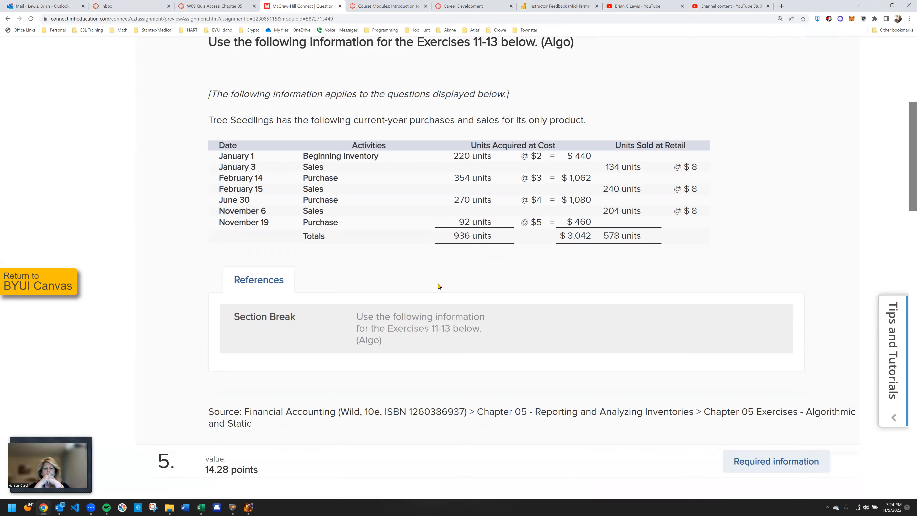
scroll(439, 286, "down", 7)
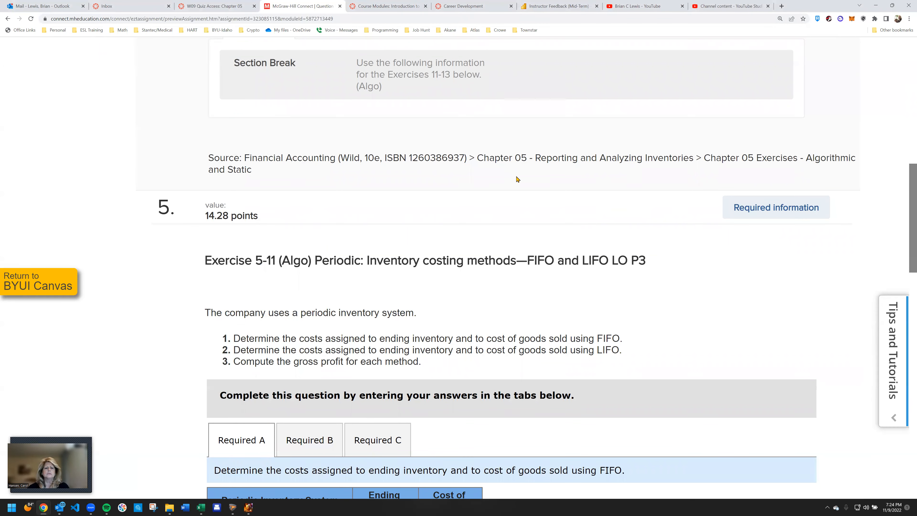
left_click(875, 7)
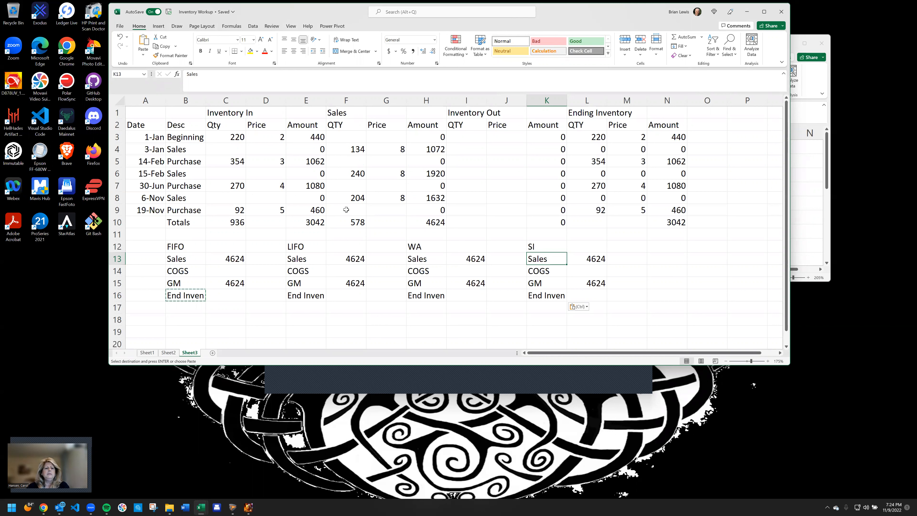
Enter 220 in I3 as the FIFO Inventory Out quantity for the beginning inventory
left_click(355, 221)
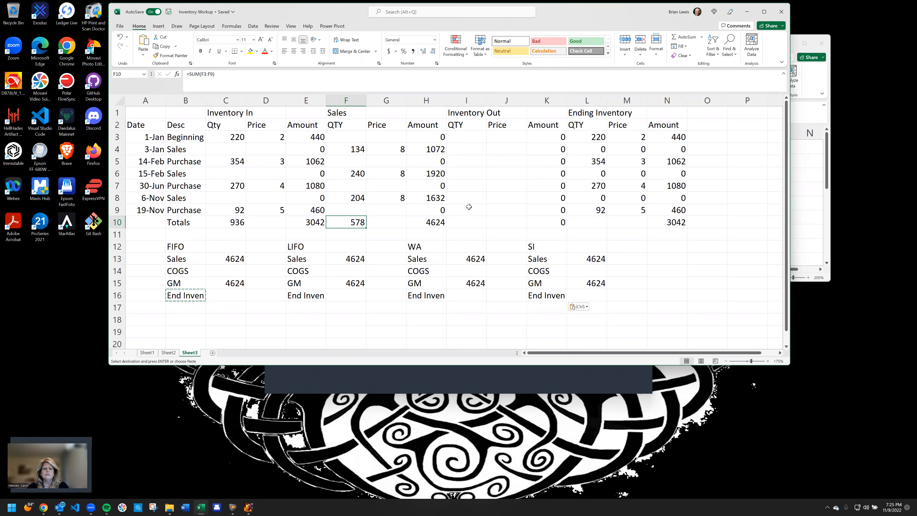
left_click(457, 136)
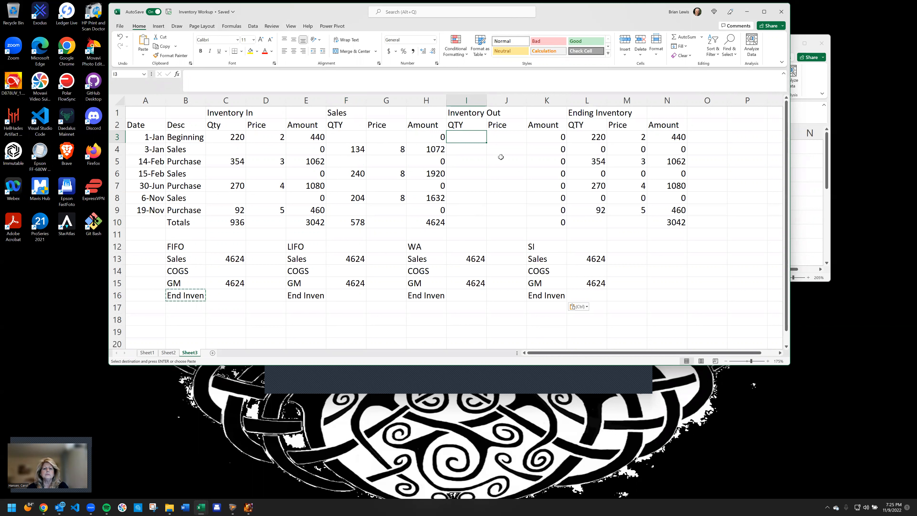
key("Right")
key("Right")
key("Right")
key("Right")
key("Left")
key("Left")
key("Left")
key("Left")
type("22")
key("Return")
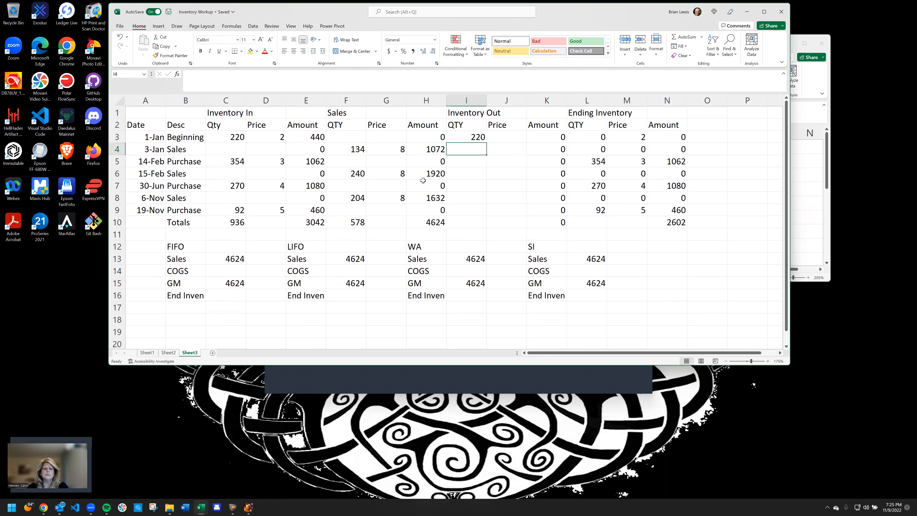
Copy the quantity total formula from F10 to I10 and the amount total formula from H10 to K10
left_click(357, 221)
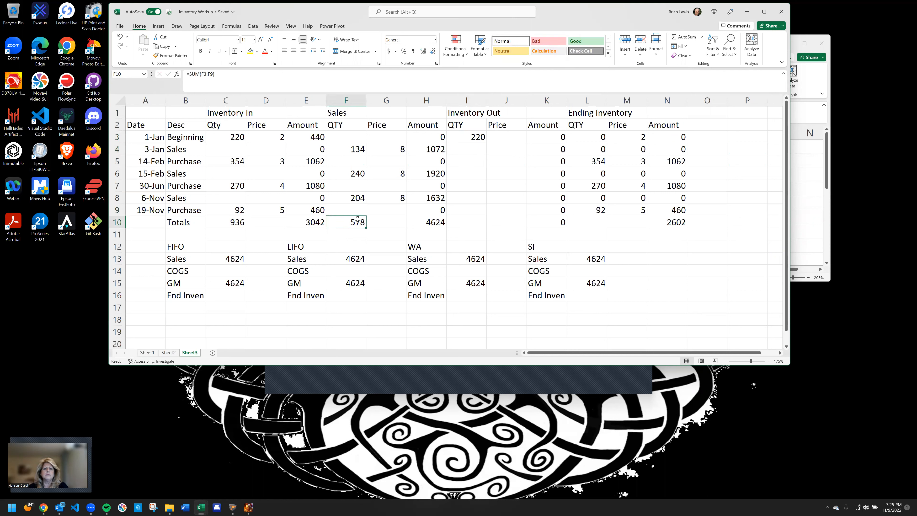
key("ctrl+c")
left_click(463, 222)
key("ctrl+v")
left_click(426, 226)
key("ctrl+c")
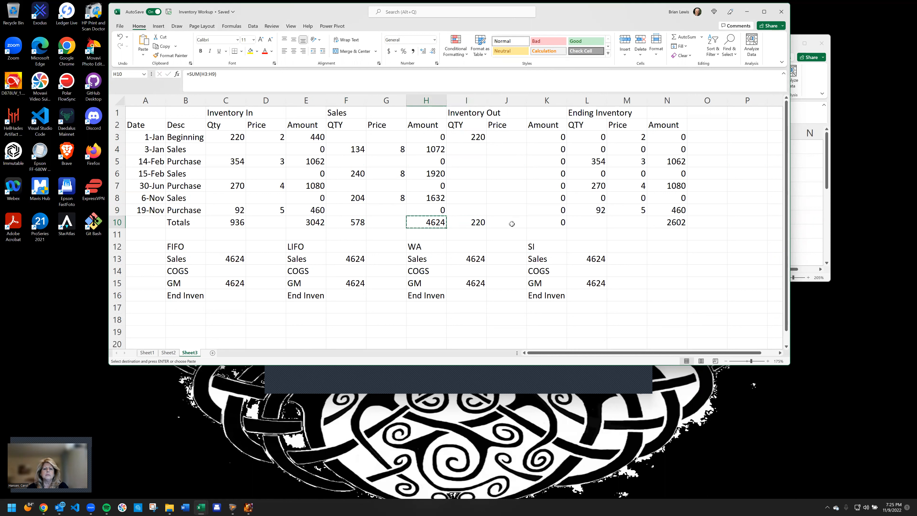
left_click(546, 222)
key("ctrl+v")
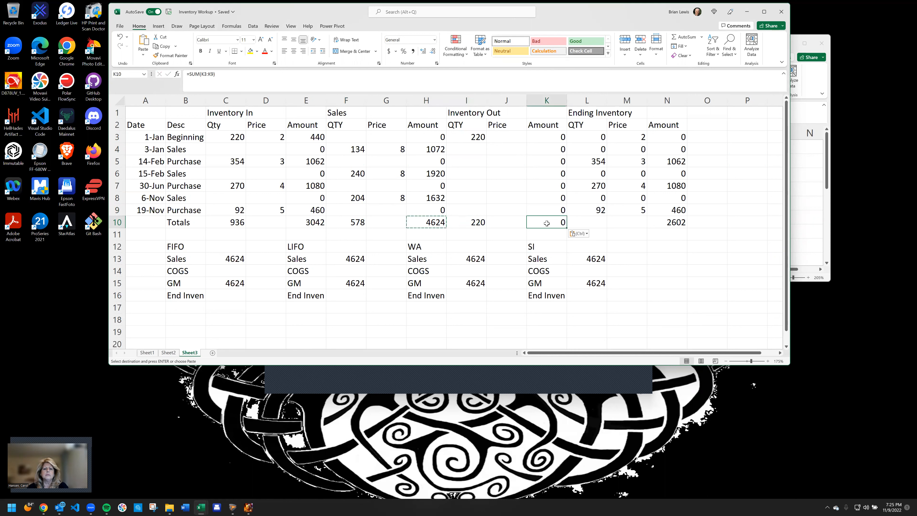
left_click(517, 218)
Enter the remaining FIFO Inventory Out quantities: 354 in I5 for the 14-Feb purchase and 4 in I7 for the 30-Jun purchase
left_click(478, 141)
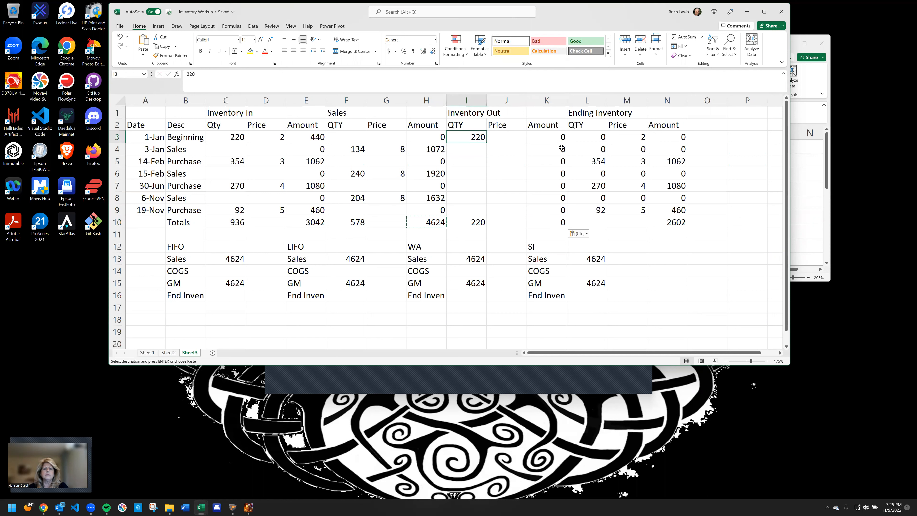
left_click(467, 164)
type("354")
key("Return")
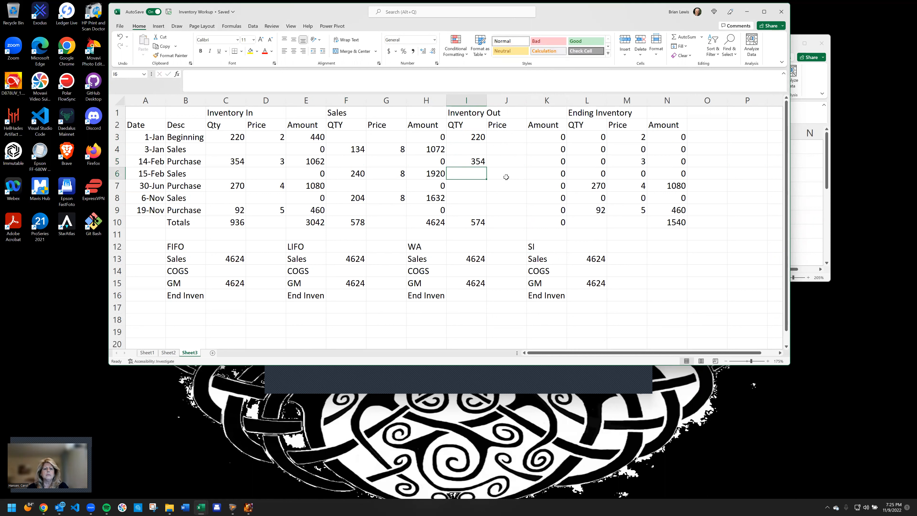
key("Down")
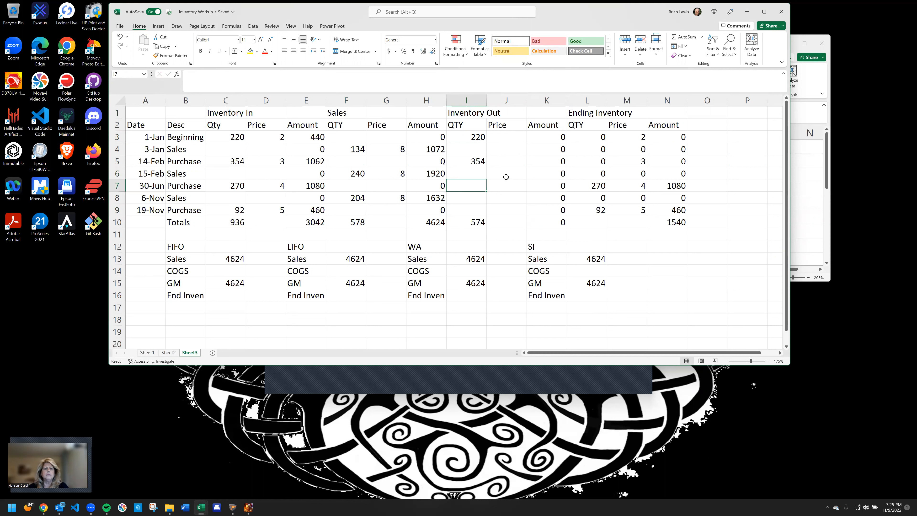
type("4")
key("Return")
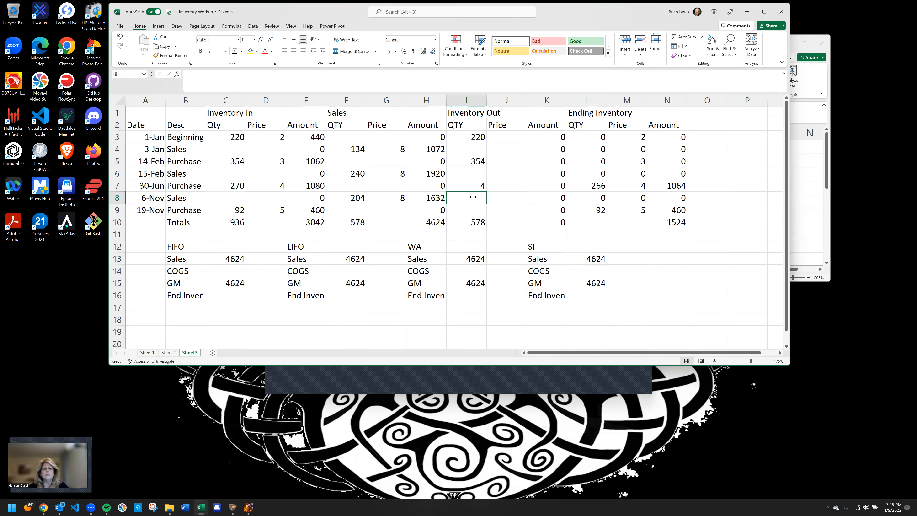
Enter =D3 in J3 as the Inventory Out price and fill the formula down to J9
left_click(511, 137)
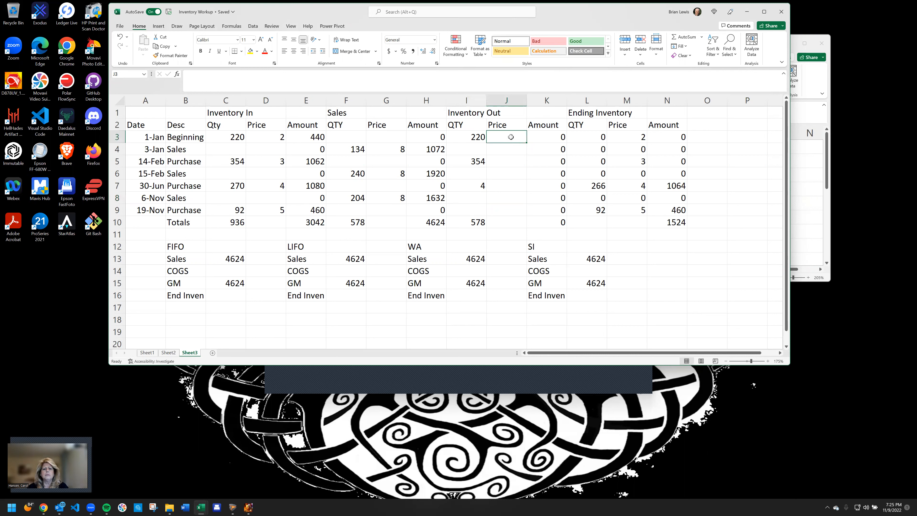
type("=")
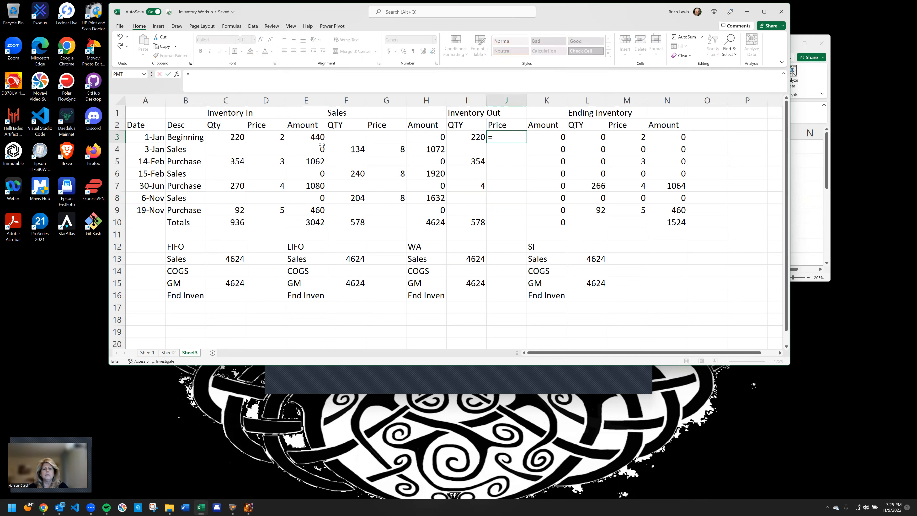
left_click(279, 137)
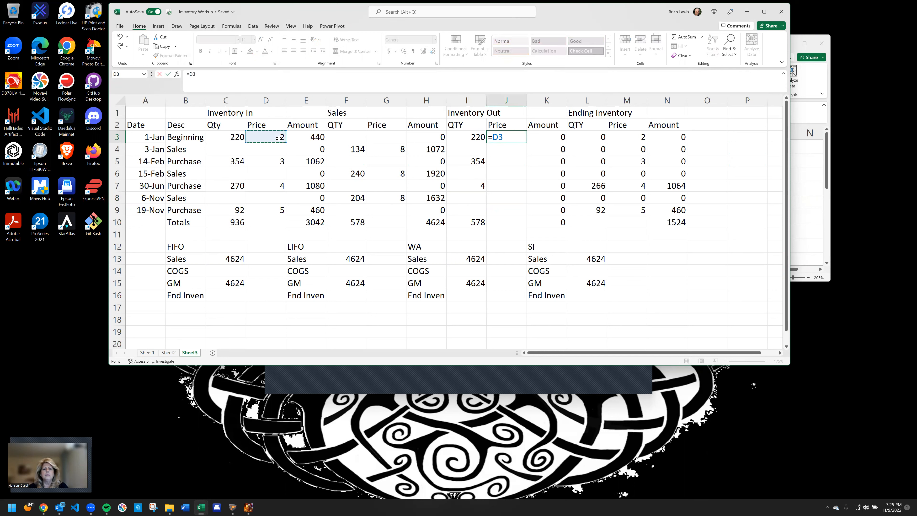
key("ctrl+Return")
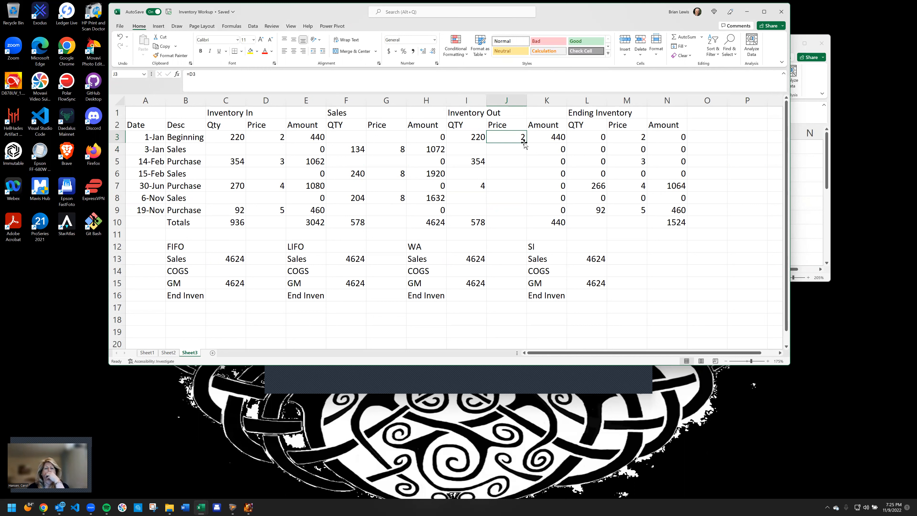
left_click_drag(524, 144, 521, 212)
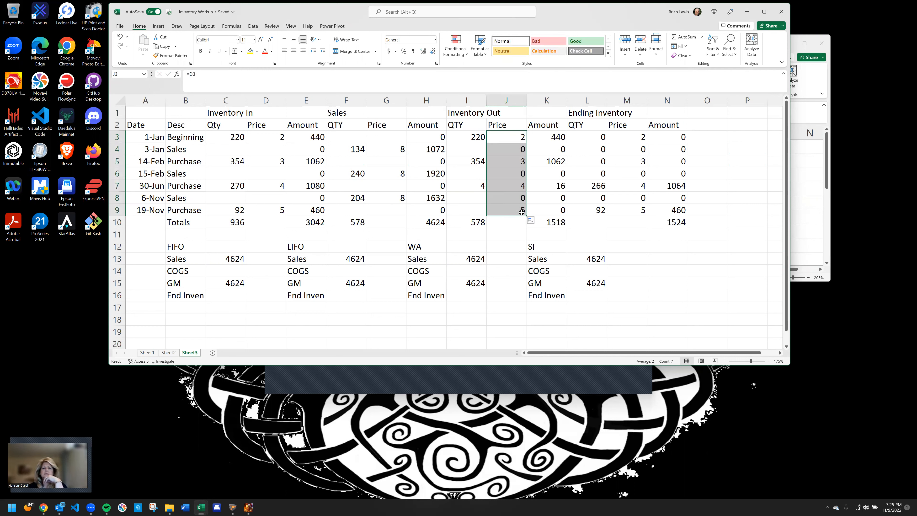
Record the FIFO results in the summary: COGS 1518 in C14 and ending inventory 1524 in C16
left_click(547, 222)
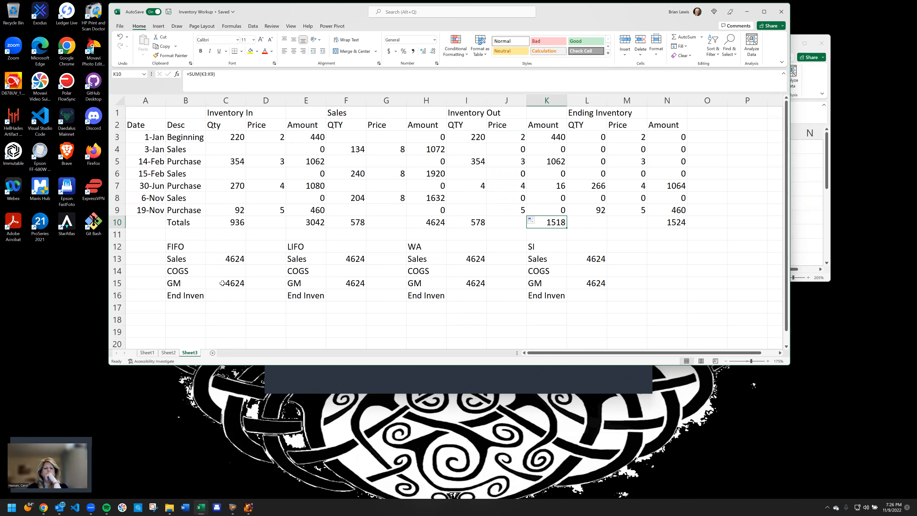
left_click(224, 271)
type("1518")
key("Return")
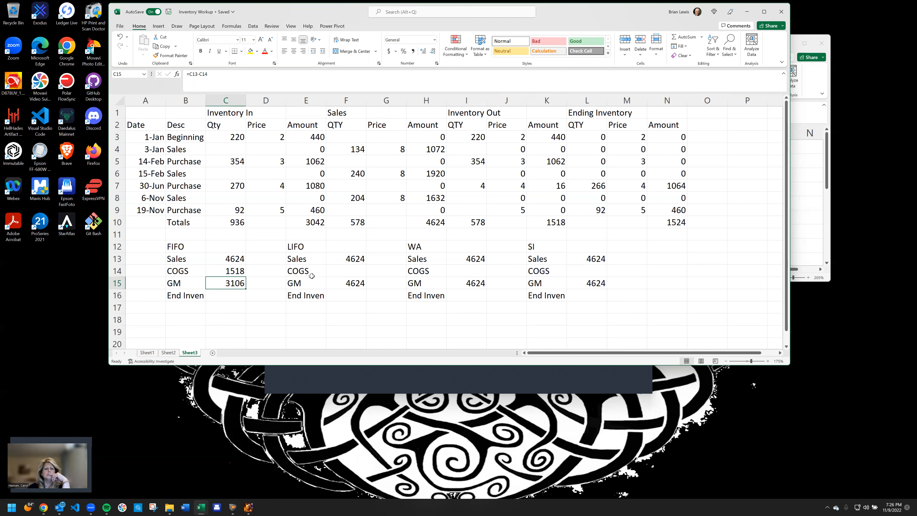
left_click(227, 296)
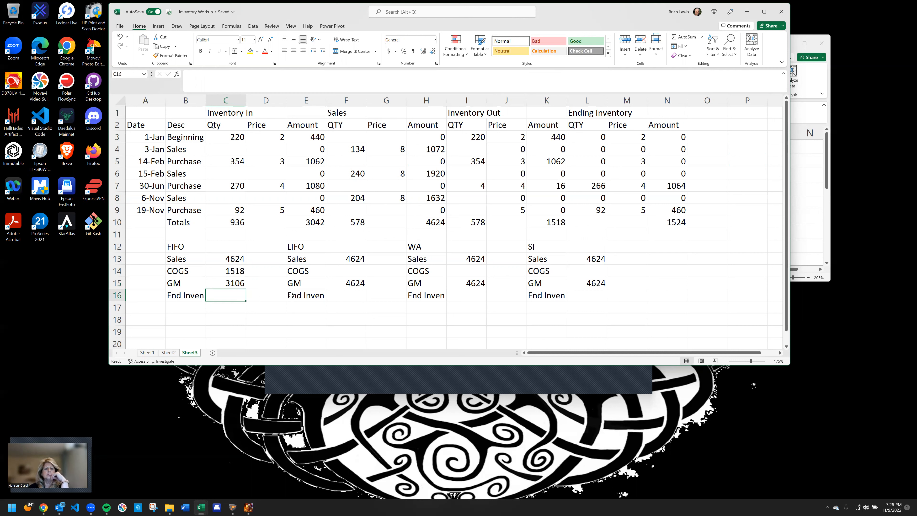
type("1524")
key("Return")
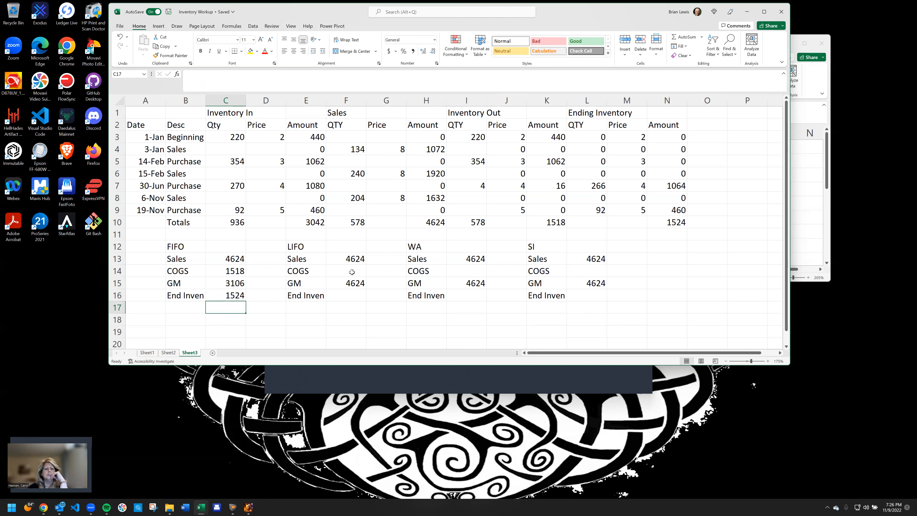
Clear the FIFO Inventory Out quantities from I3, I5 and I7
left_click(473, 140)
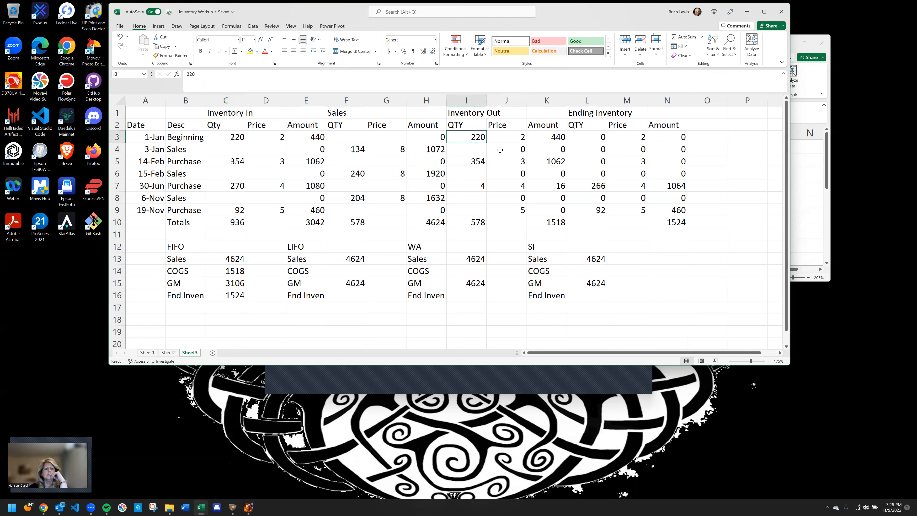
key("Delete")
key("Down")
key("Down")
key("Delete")
key("Down")
key("Down")
key("Delete")
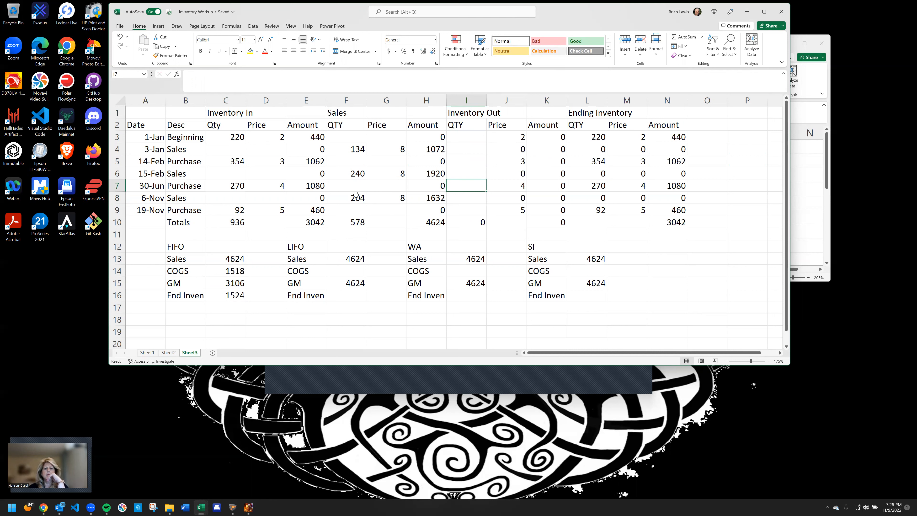
Enter the LIFO Inventory Out quantities 92 in I9 for the 19-Nov purchase and 270 in I7 for the 30-Jun purchase
left_click(476, 209)
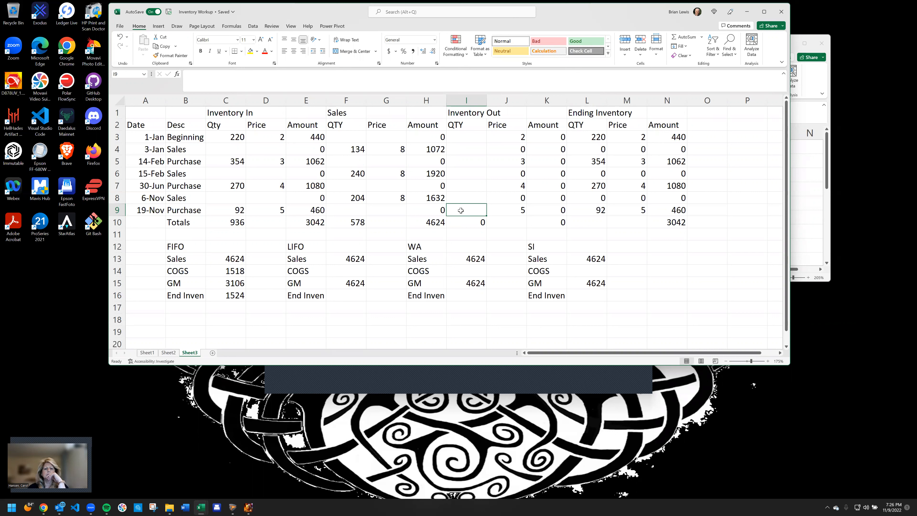
type("92")
key("Return")
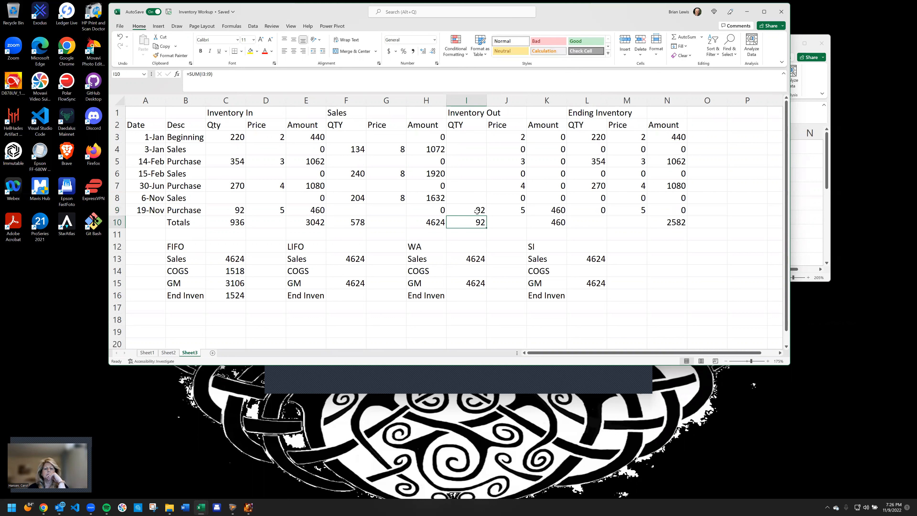
key("Up")
key("Up")
key("Up")
type("270")
key("Return")
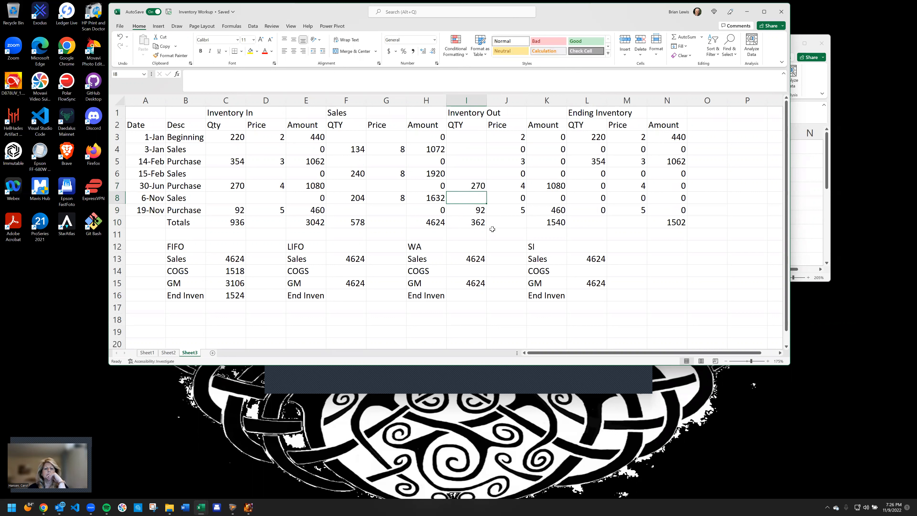
Enter 354 in I5 as the LIFO Inventory Out quantity for the 14-Feb purchase
left_click(471, 162)
type("=C5")
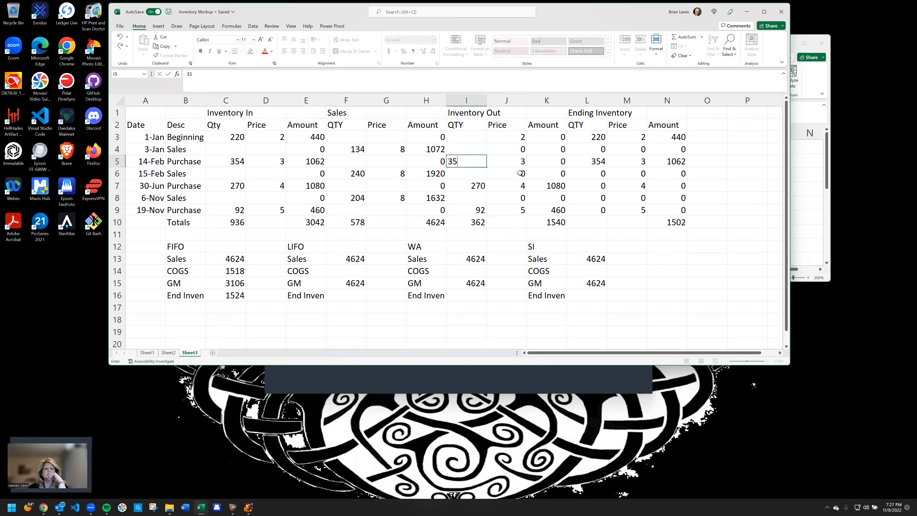
key("Return")
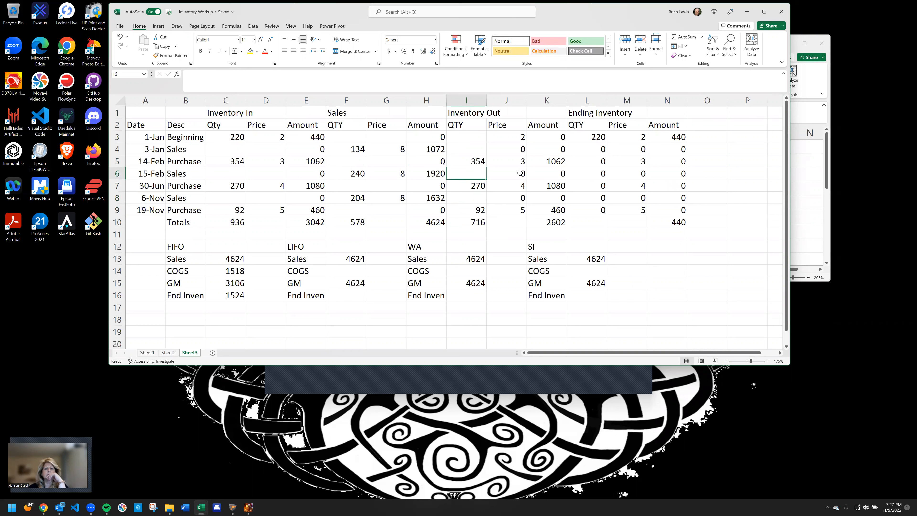
Insert a blank row at row 11, directly below the Totals row
key("Down")
key("Down")
key("Down")
key("Down")
key("Down")
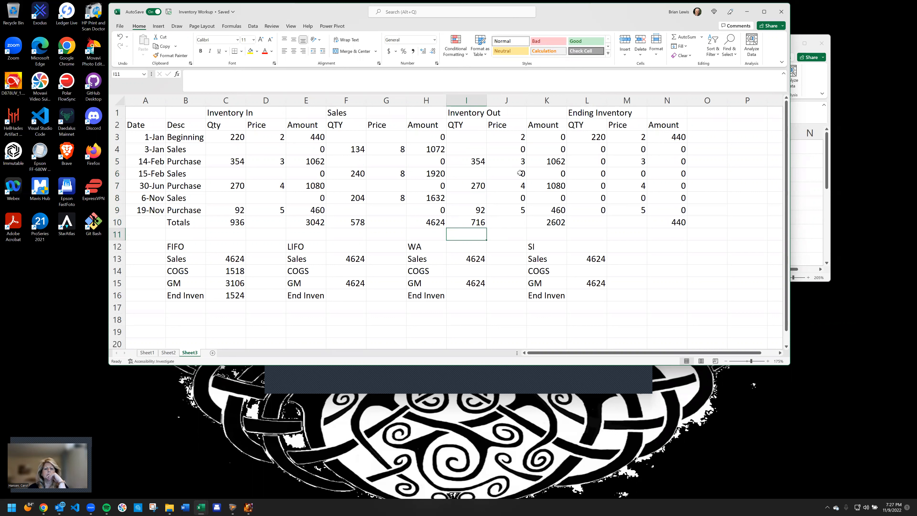
right_click(120, 237)
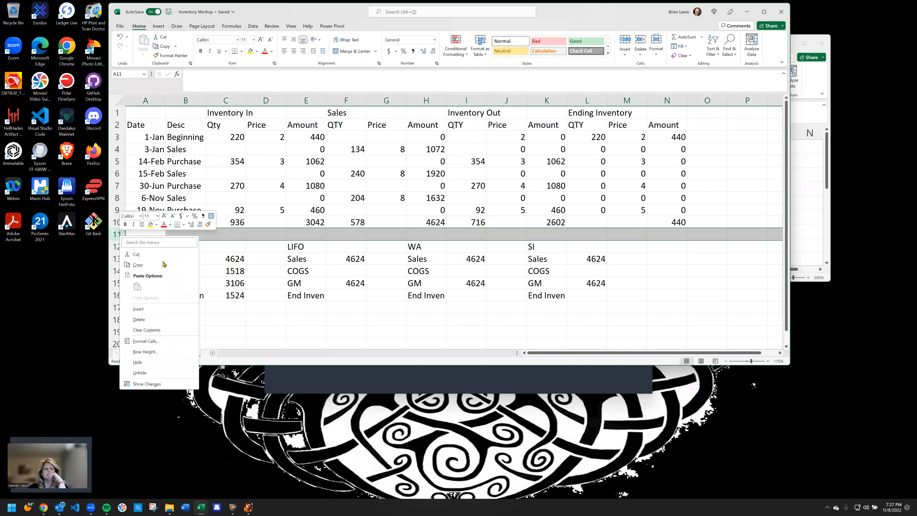
left_click(138, 308)
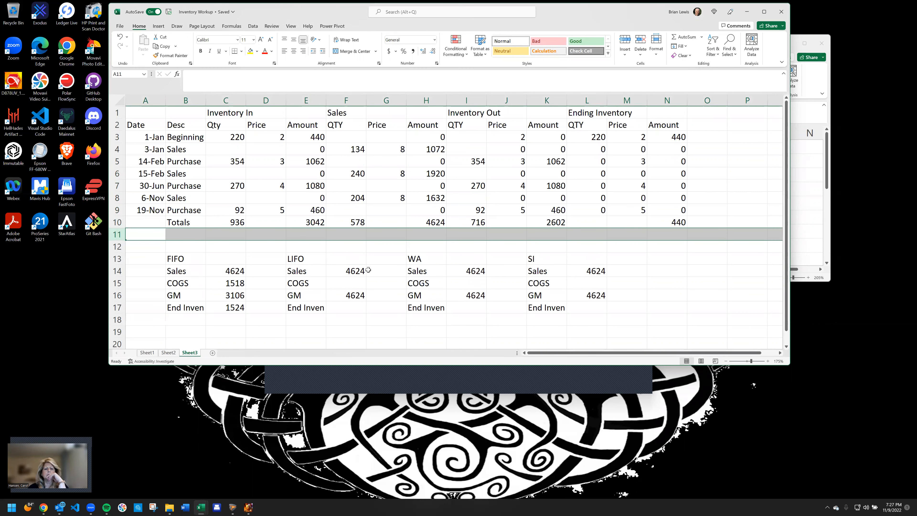
Enter =F10-I10 in I11 to check the Inventory Out quantity against the quantity sold
left_click(464, 238)
type("=")
key("Up")
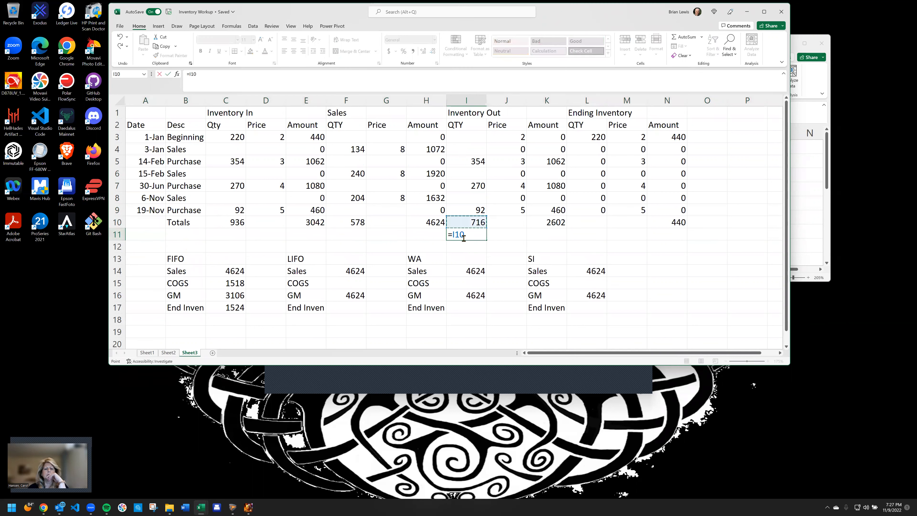
key("Left")
key("Left")
key("Left")
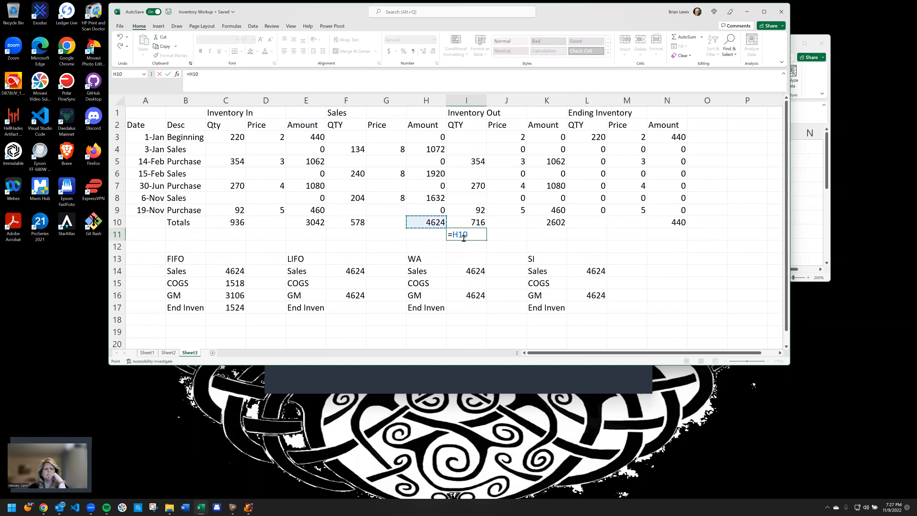
type("-")
key("Up")
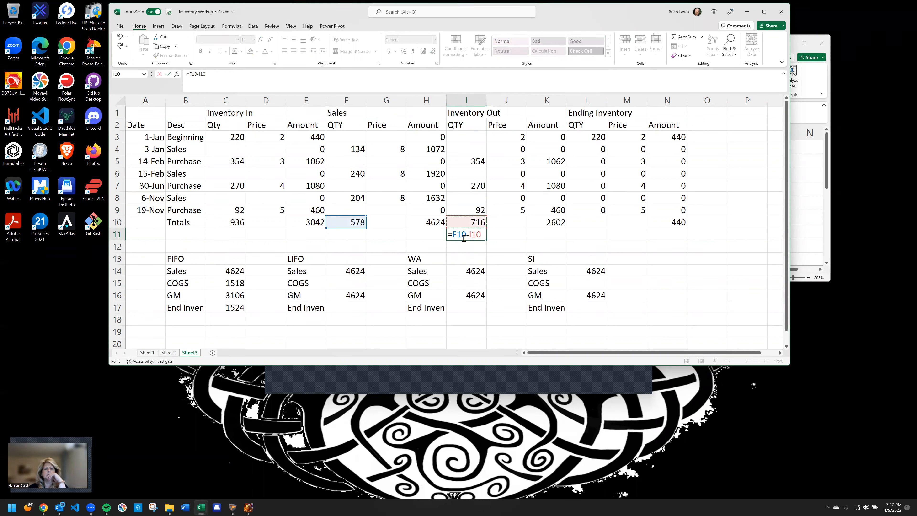
key("Return")
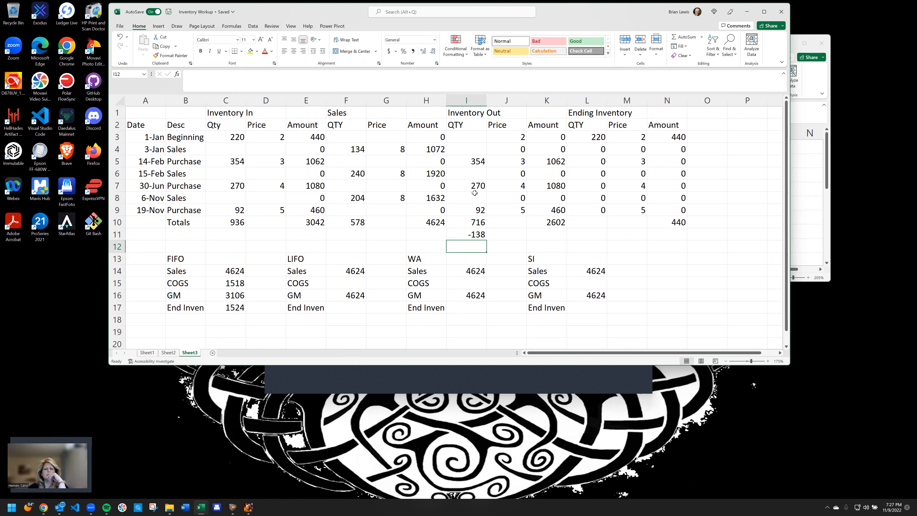
Change the 14-Feb Inventory Out quantity in I5 to =354-138
left_click(467, 162)
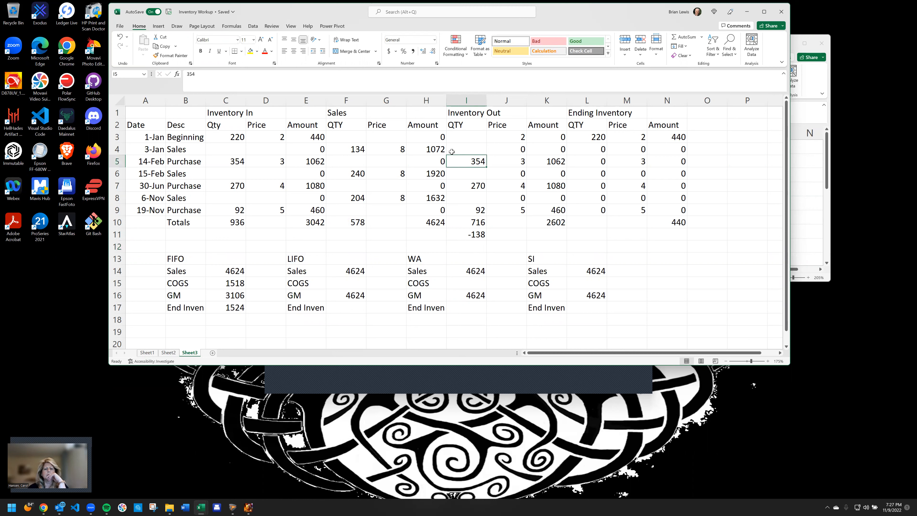
left_click(199, 78)
key("Home")
type("=")
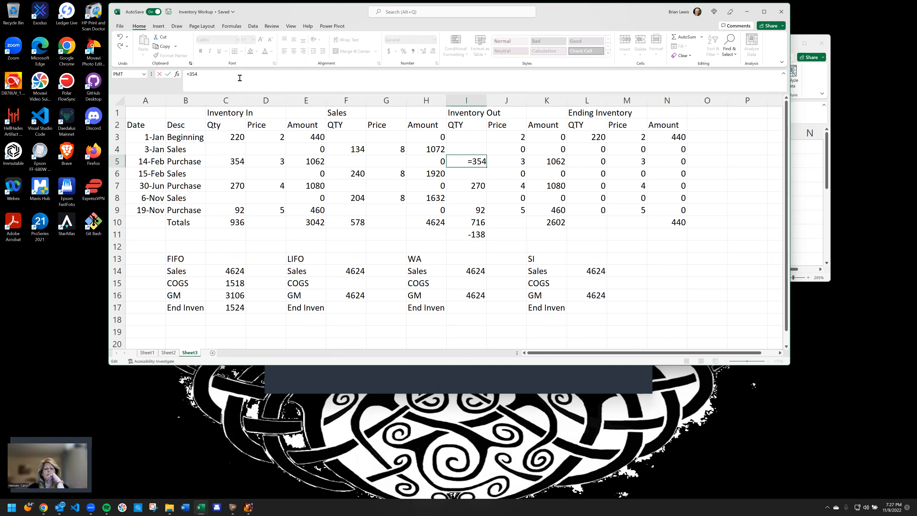
type("-138")
key("Return")
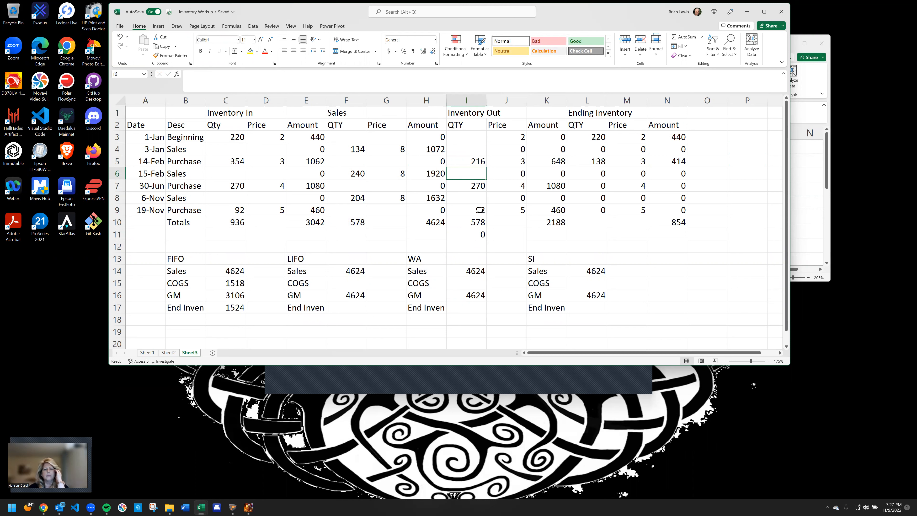
Record the LIFO results in the summary: COGS 2188 in F15 and ending inventory 854 in F17
left_click(556, 221)
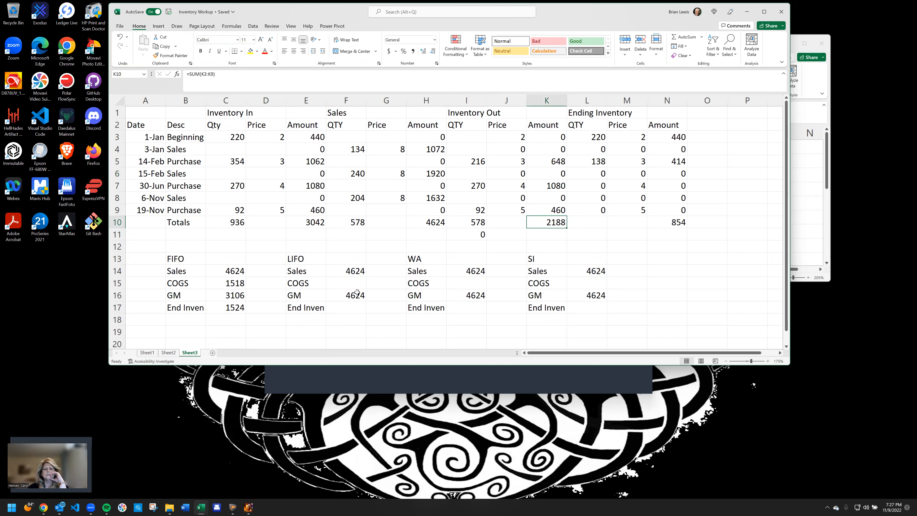
left_click(351, 283)
type("2188")
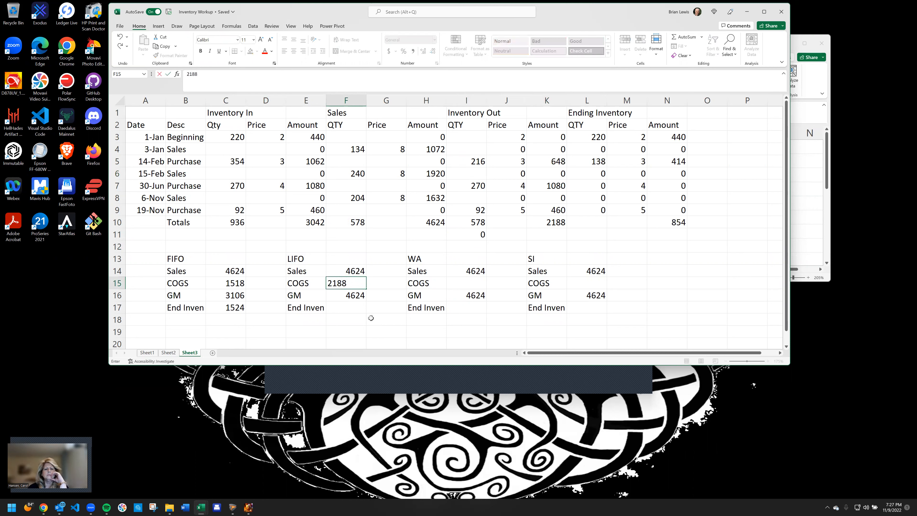
key("Return")
key("Return")
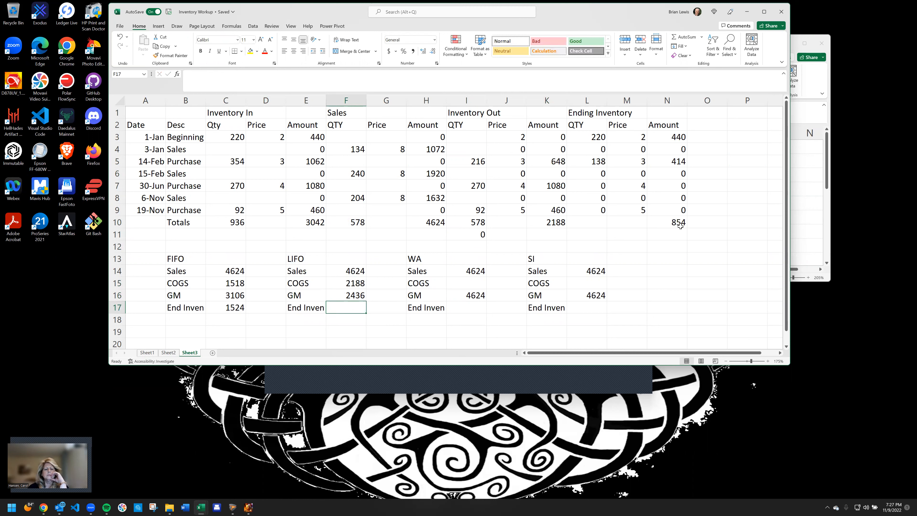
type("854")
key("Return")
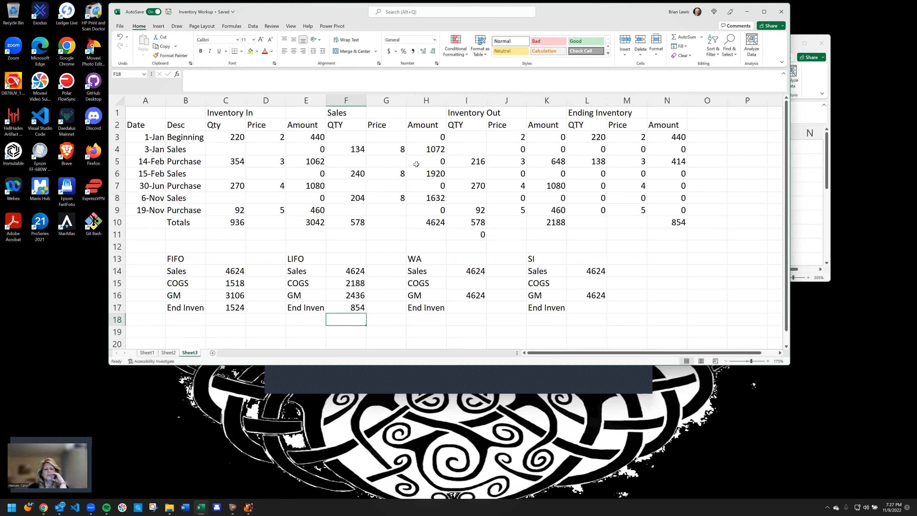
left_click(188, 237)
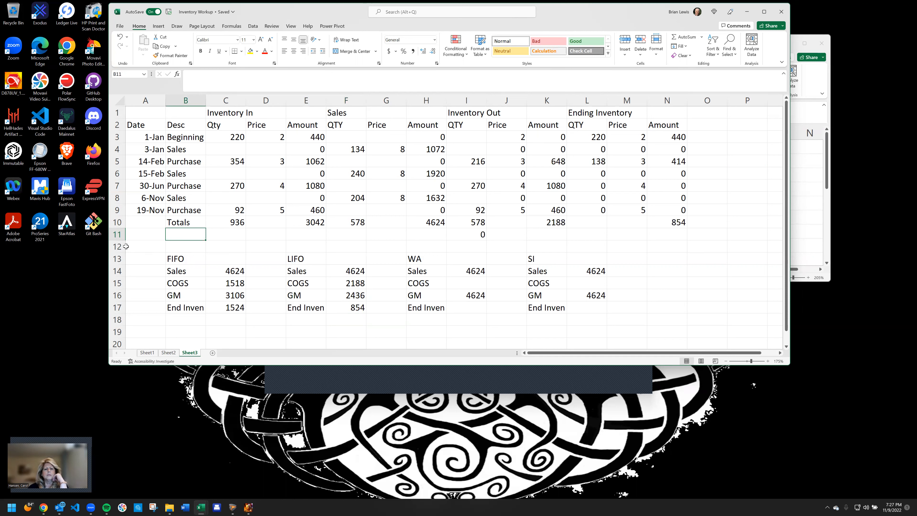
left_click(118, 247)
right_click(122, 247)
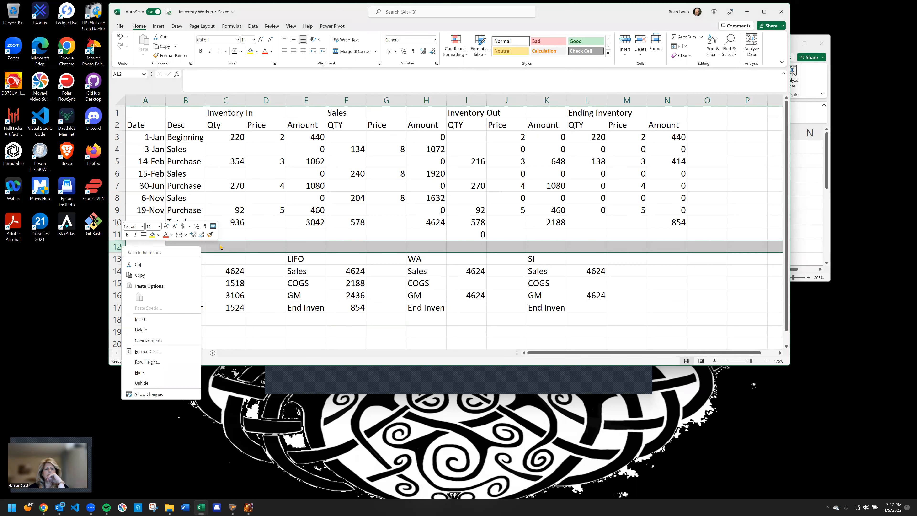
left_click(231, 237)
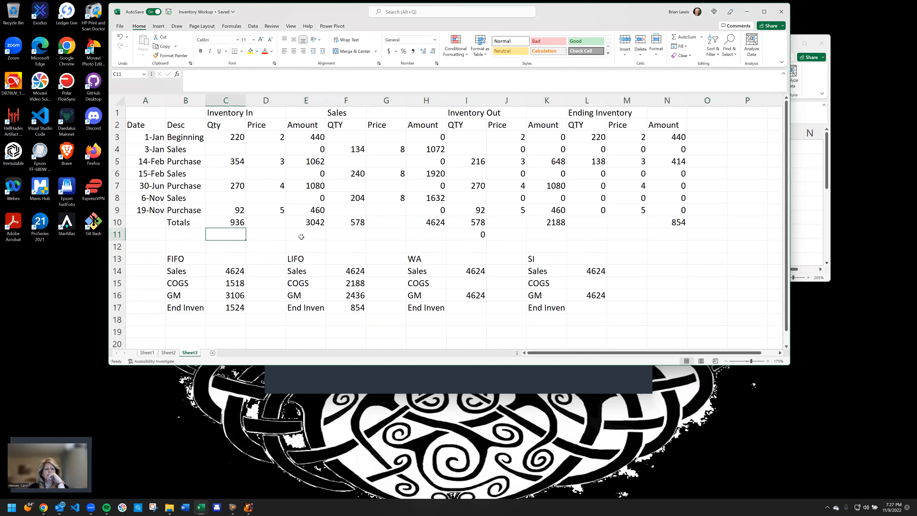
Label row 11 as WA in B11
key("Left")
type("W")
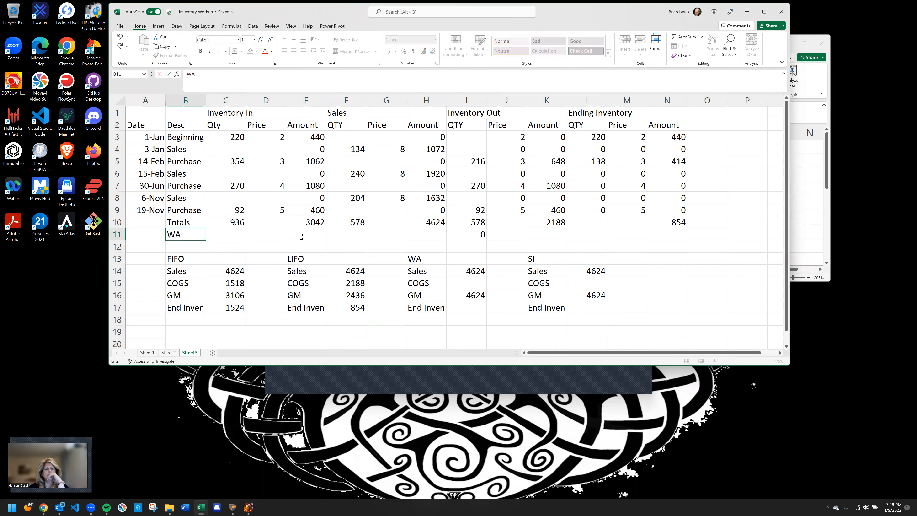
key("Tab")
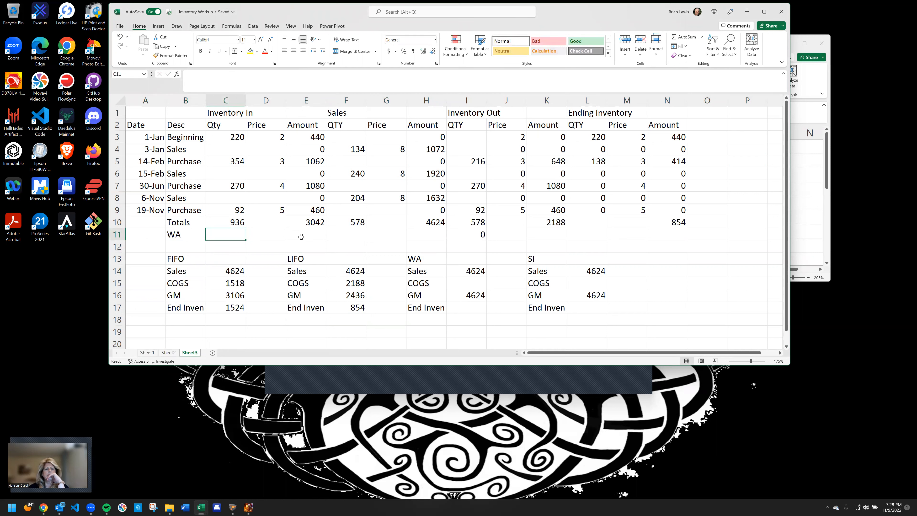
Enter =E10/C10 in E11 to calculate the weighted average unit cost
left_click(301, 236)
type("=")
key("Up")
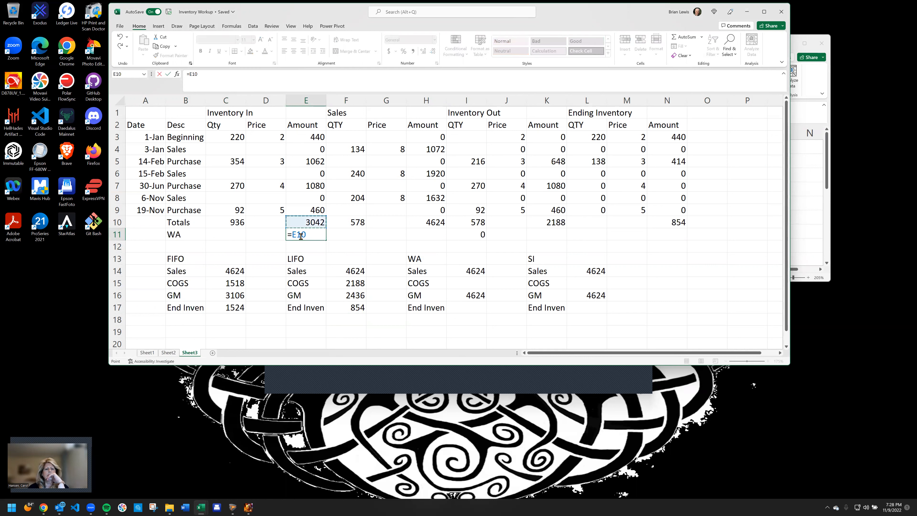
type("/")
key("Left")
key("Left")
key("Up")
key("Return")
key("Up")
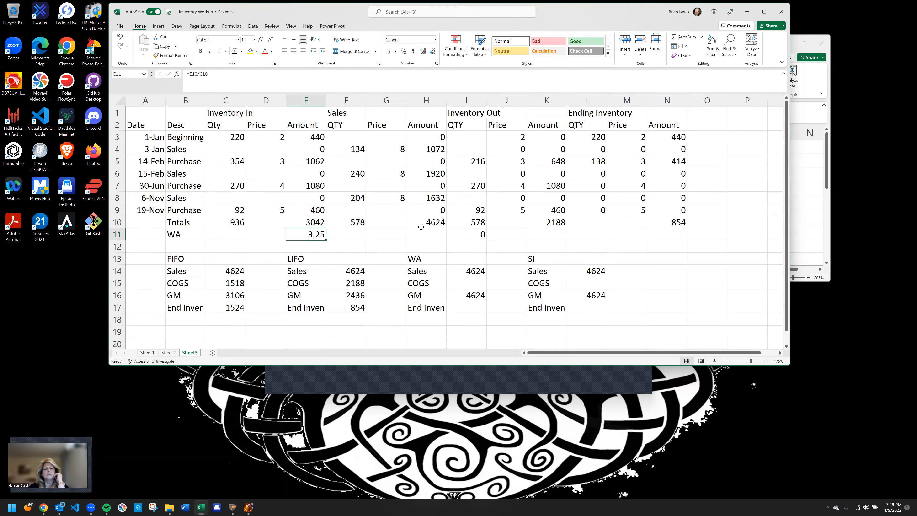
Enter =F10*E11 in I15 as the WA COGS
left_click(358, 222)
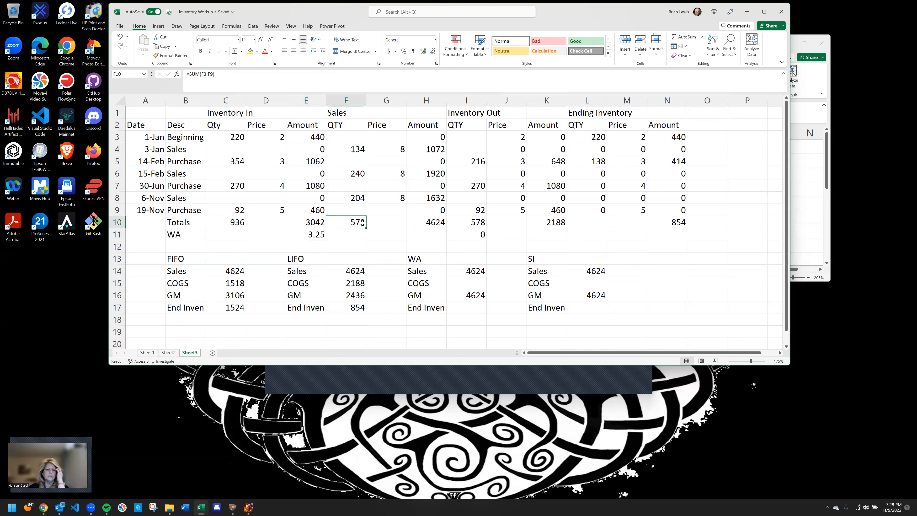
left_click(471, 281)
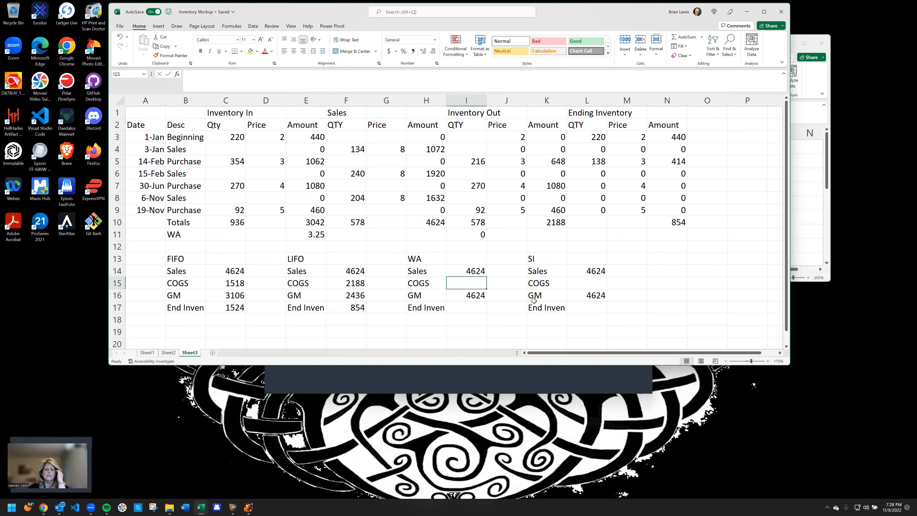
type("=")
left_click(355, 224)
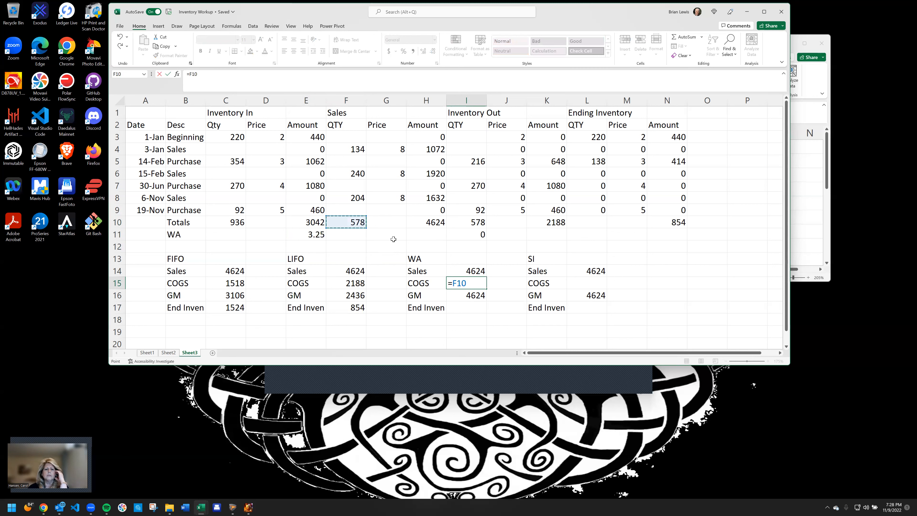
type("*")
left_click(310, 234)
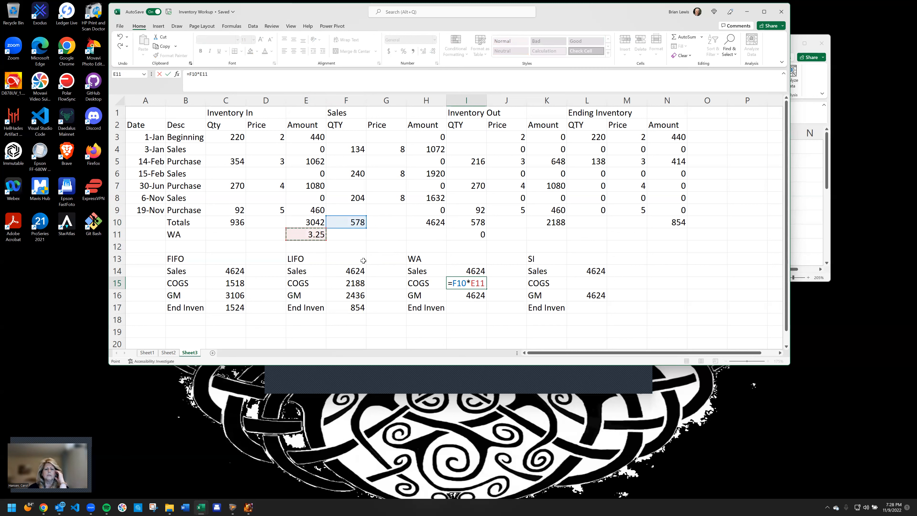
key("Return")
Clear the LIFO Inventory Out quantities from I3:I9
left_click(471, 306)
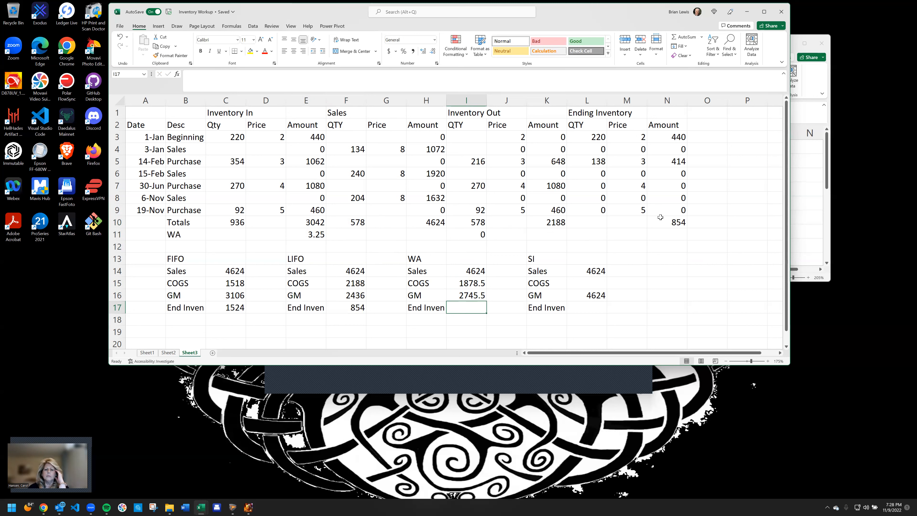
left_click_drag(475, 140, 482, 205)
key("Delete")
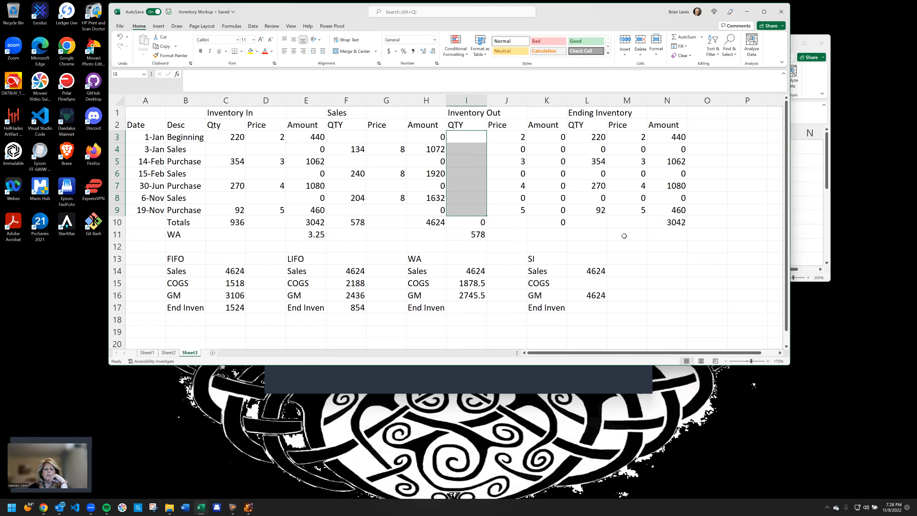
Enter =I11*E11 in N11 to cost the units sold at the weighted average
left_click(666, 235)
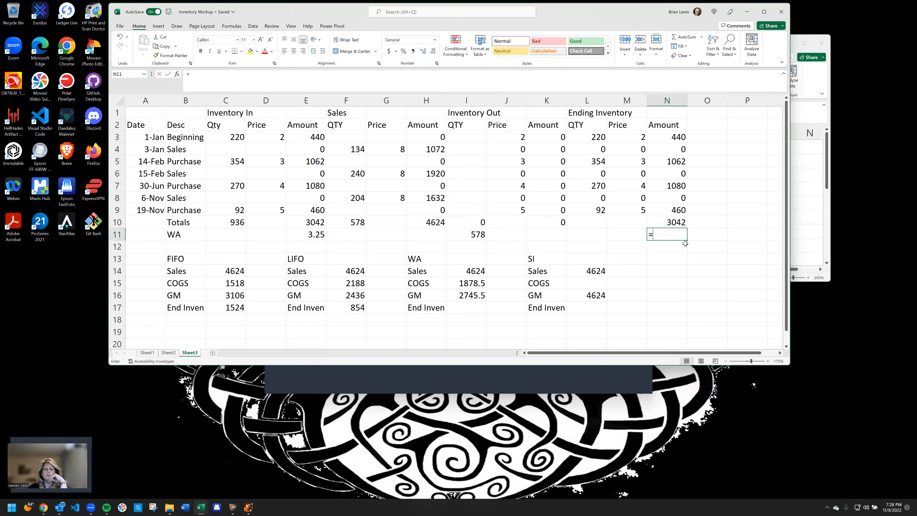
type("=")
key("Left")
key("Left")
key("Left")
key("Left")
key("Left")
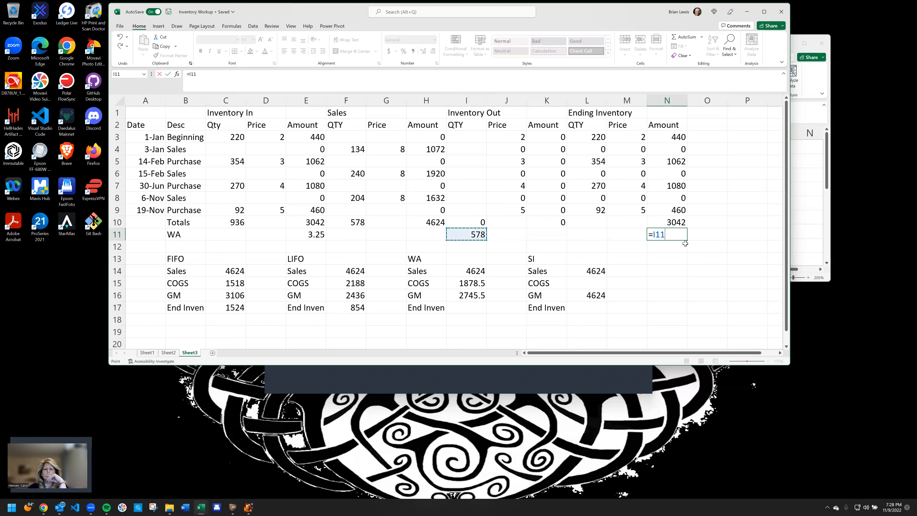
type("*")
key("Left")
key("Left")
key("Left")
key("Left")
key("Left")
key("Left")
key("Left")
key("Left")
key("Left")
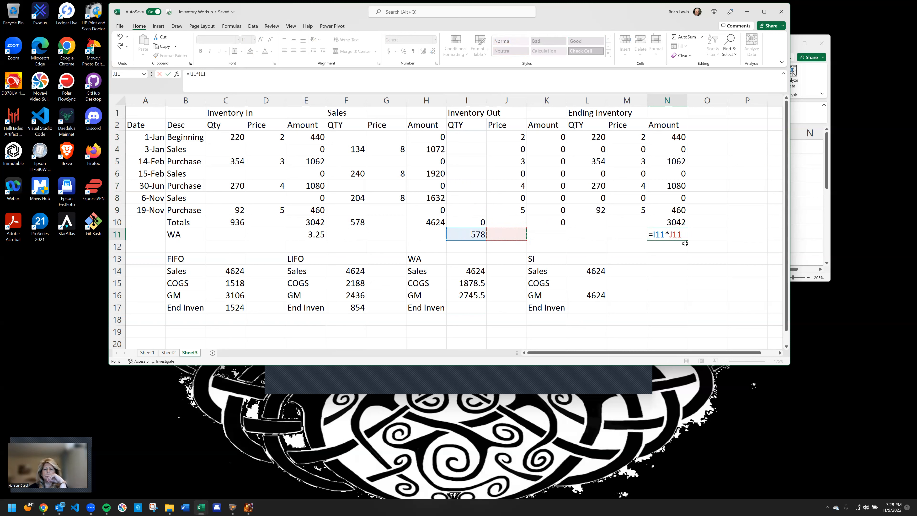
key("Return")
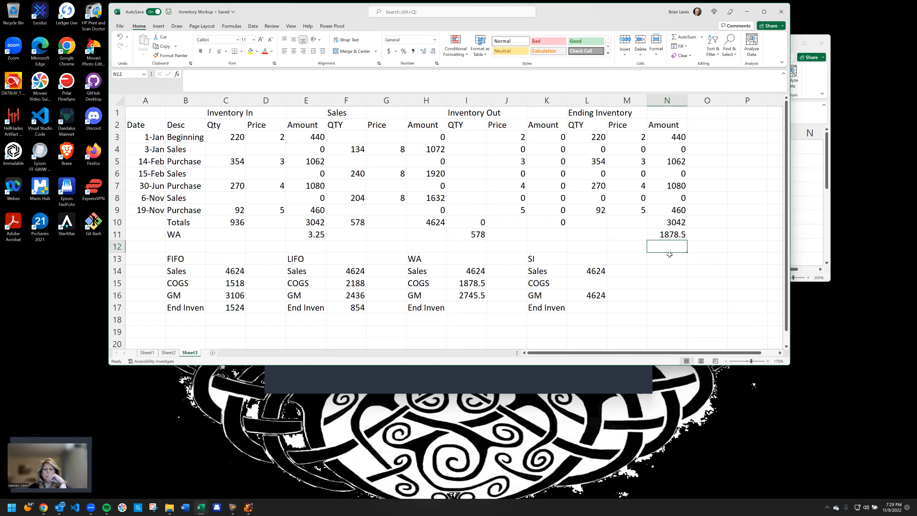
Enter =N10-N11 in N12 to calculate the weighted average ending inventory
type("=")
key("Up")
key("Up")
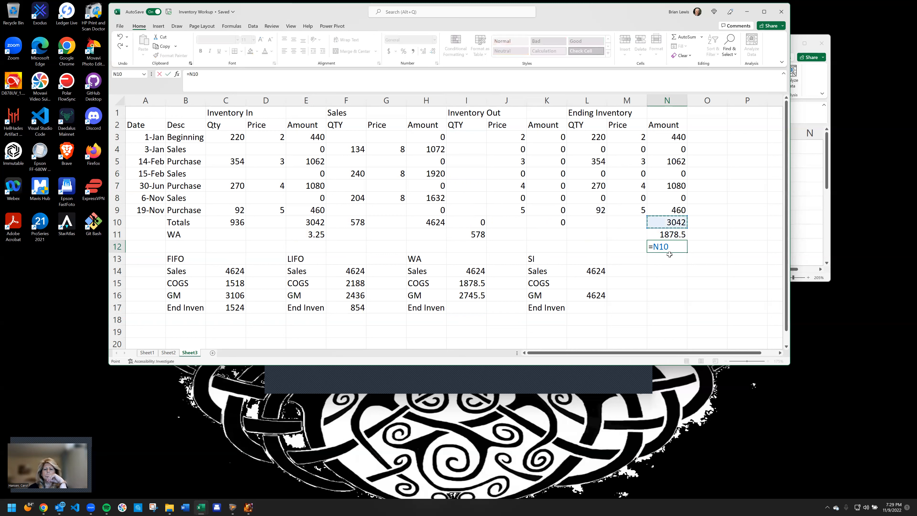
type("-")
key("Up")
key("Return")
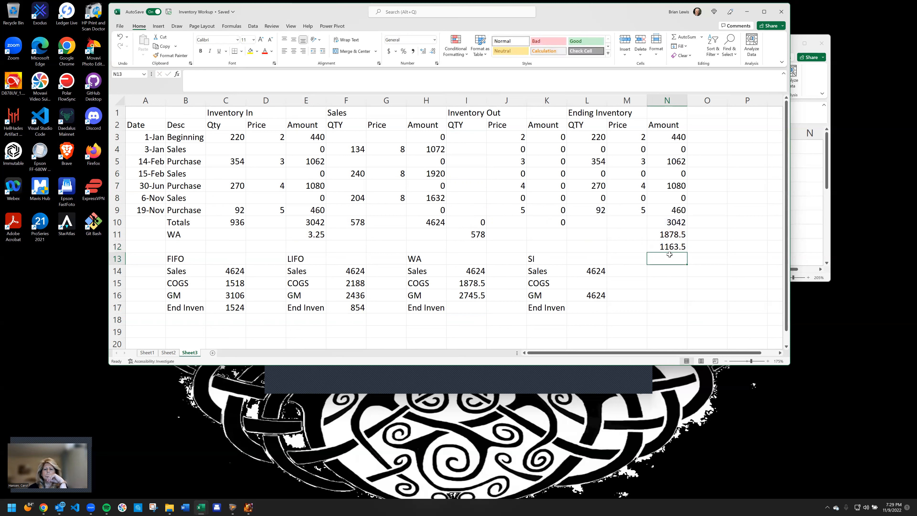
Enter 1163.5 in I17 as the WA ending inventory
left_click(460, 306)
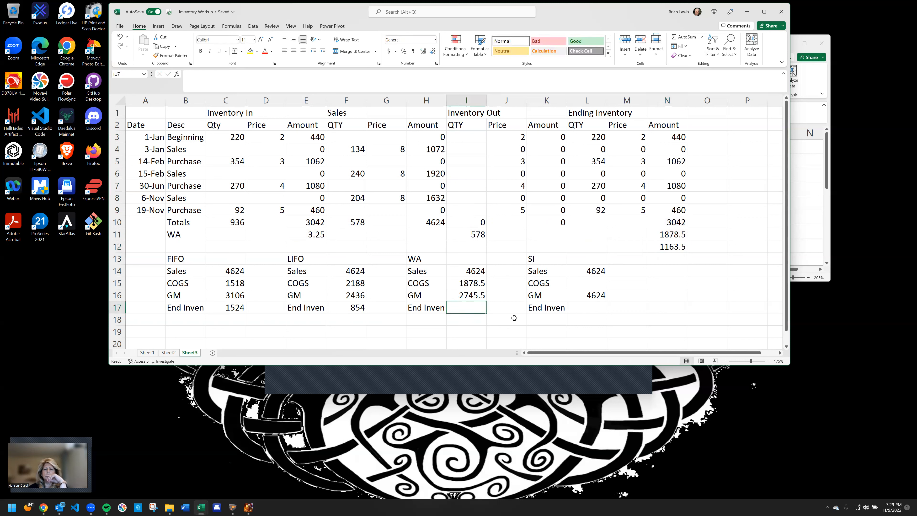
type("1163.5")
key("Return")
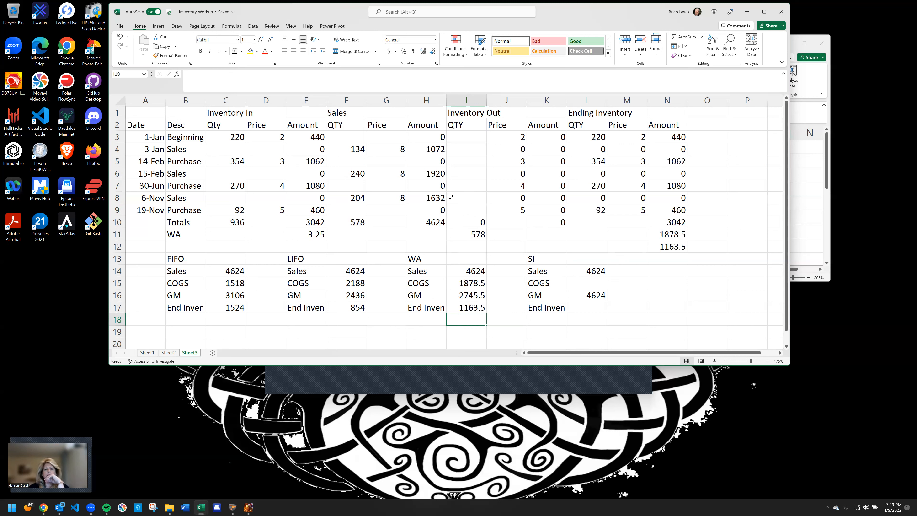
Enter the note "100 units from jan 1 purchase" in I19
left_click(470, 331)
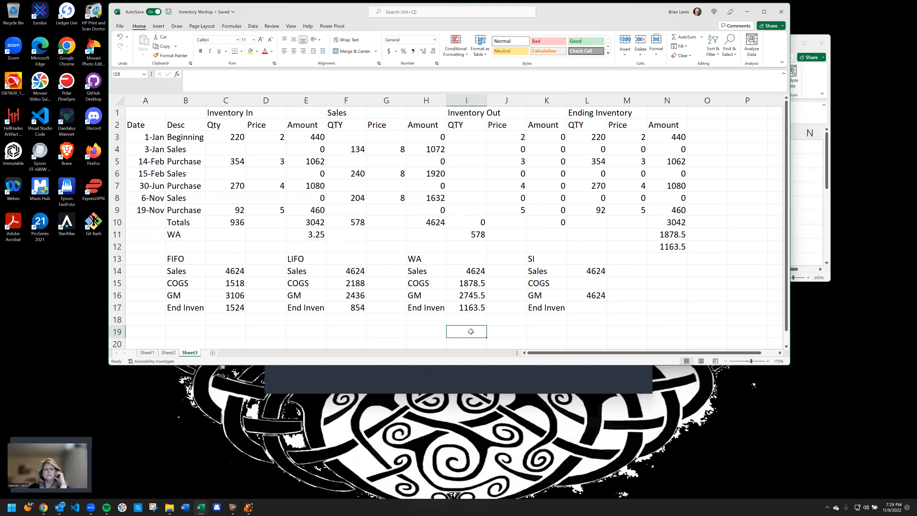
type("100 units from")
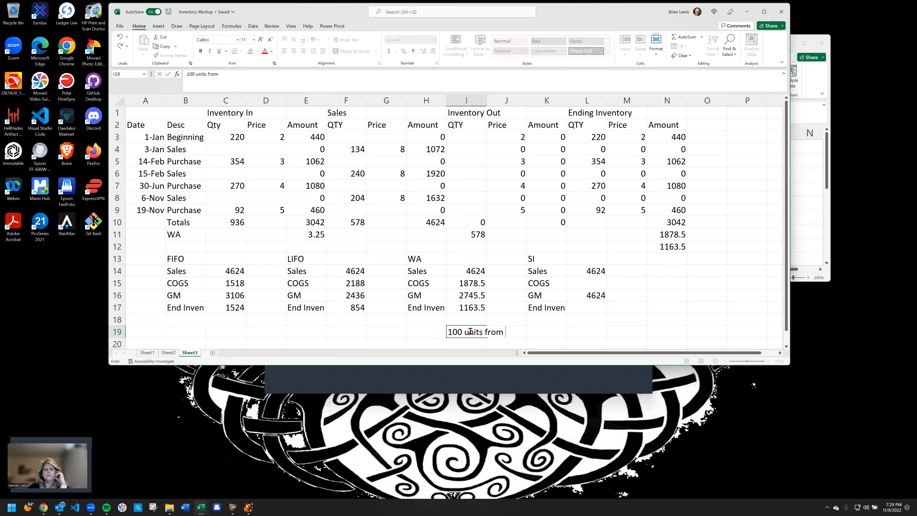
type(" jan 1 purchase")
key("Return")
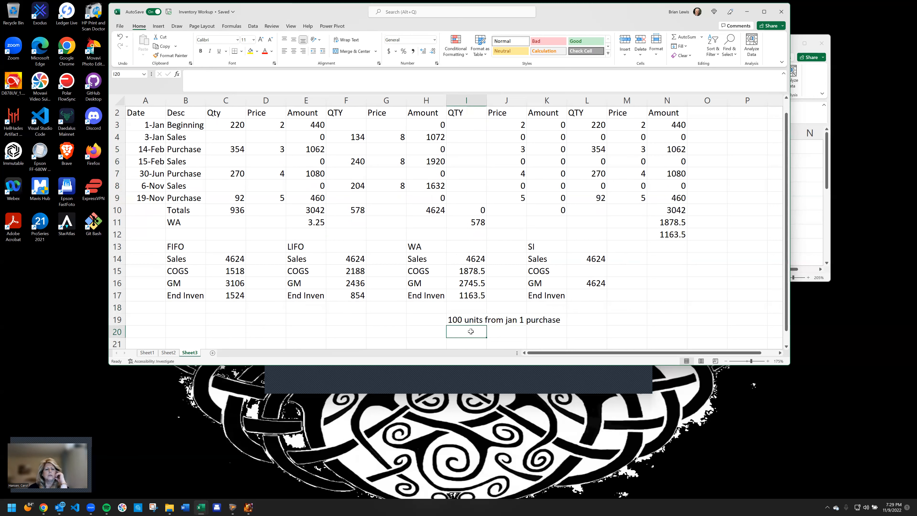
Enter the note "300 units from the feb 14 purchase" in I20
type("300")
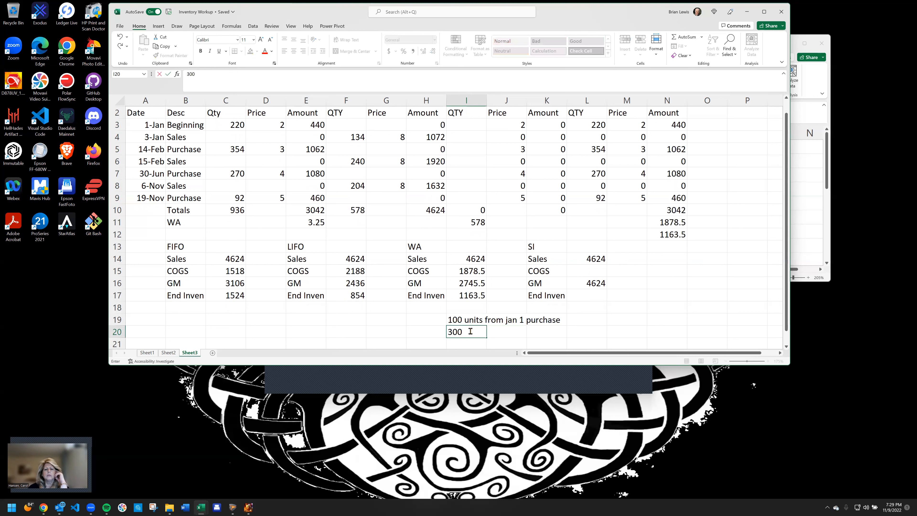
type(" units from the feb 1")
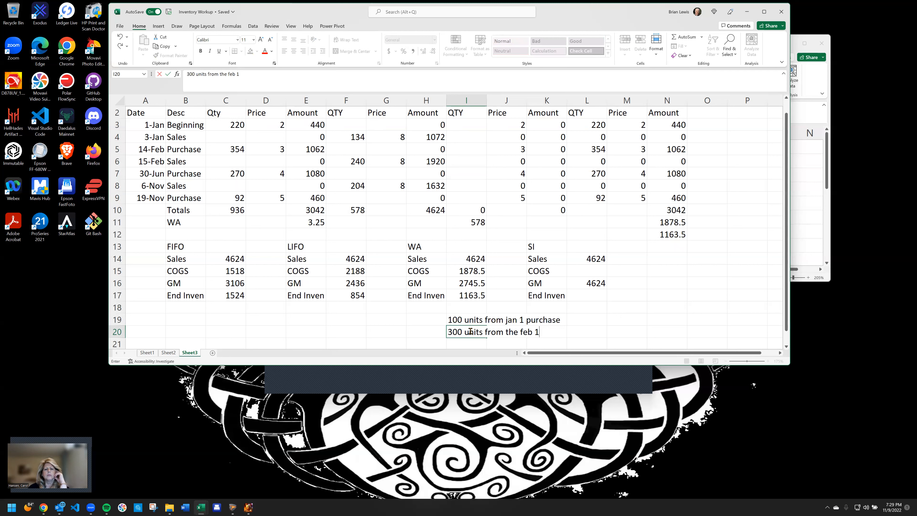
type("4 purhcase")
key("BackSpace")
key("BackSpace")
key("BackSpace")
key("BackSpace")
key("BackSpace")
key("BackSpace")
type("chase")
key("Return")
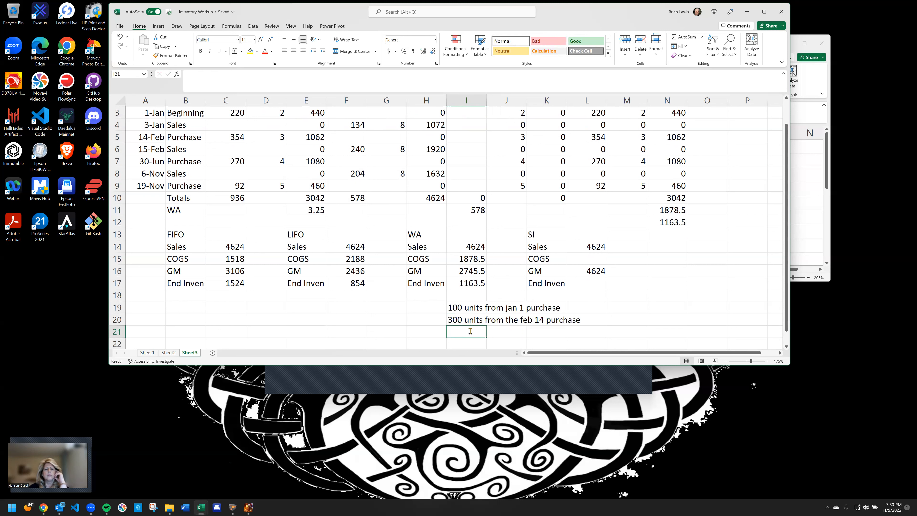
Enter the note "90 units from the Nov 19 purchase" in I21
type("90 units f")
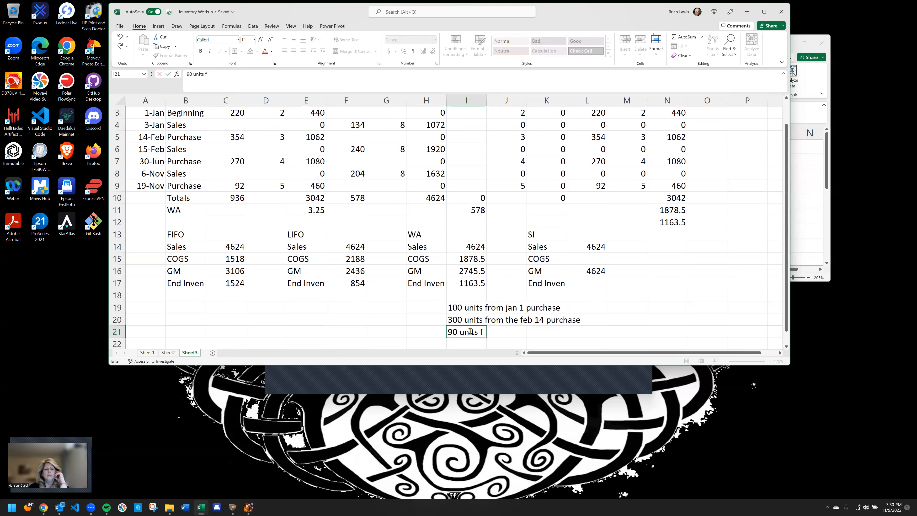
type("rom the Nove")
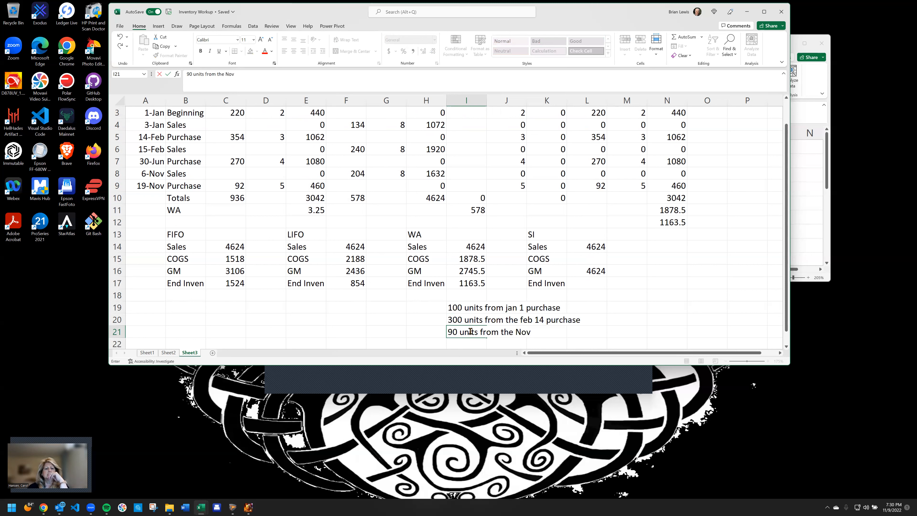
type("19")
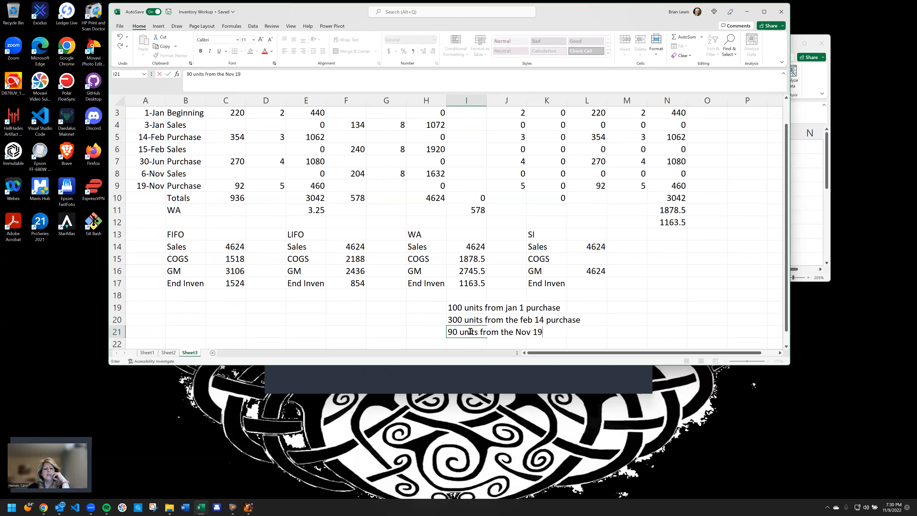
type(" purchase")
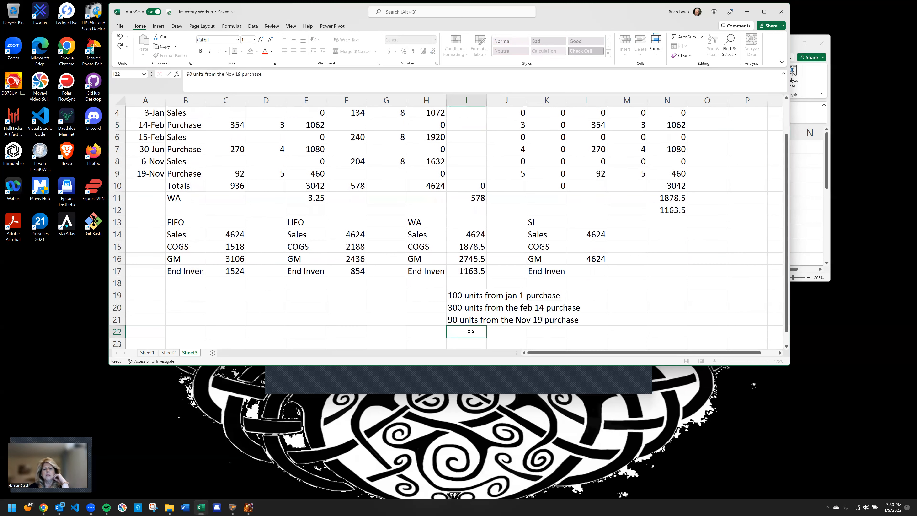
key("Return")
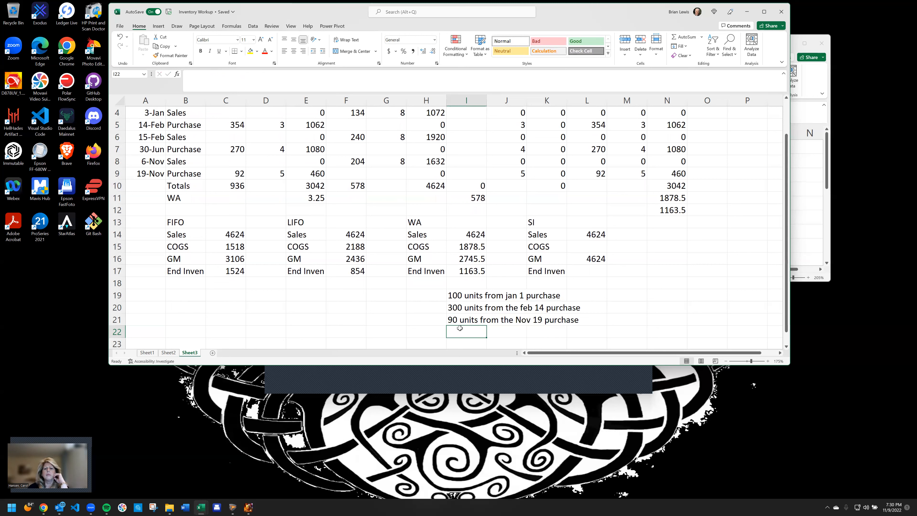
Enter the note "88 units from the Jun 30 purshe" in I22
type("88 units from the")
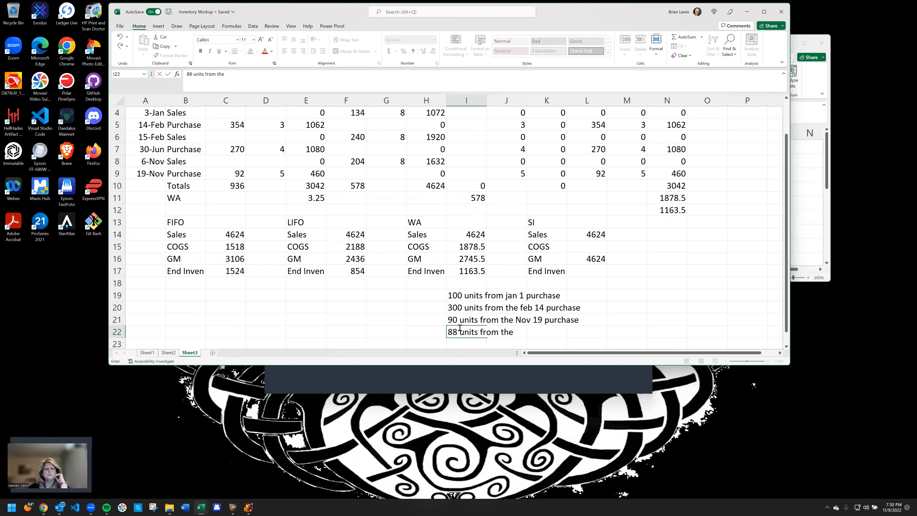
type(" Jun 30 purshe")
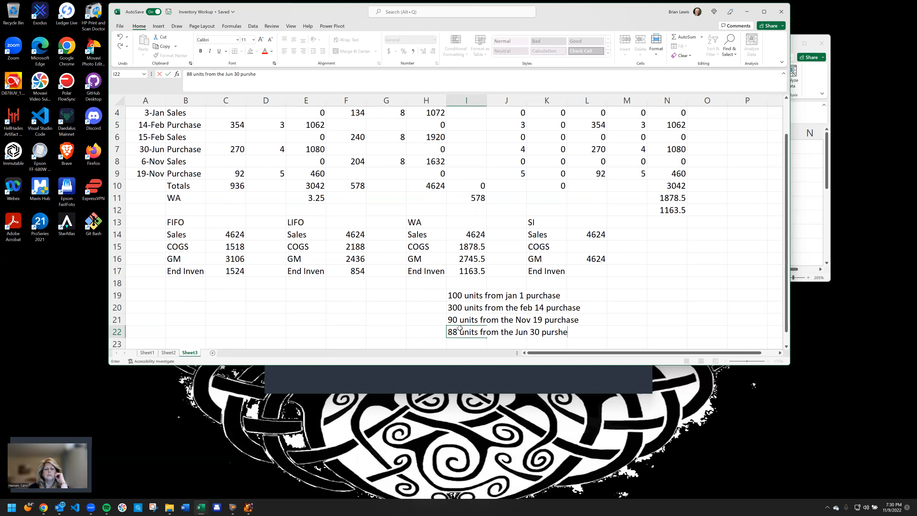
key("Return")
key("Up")
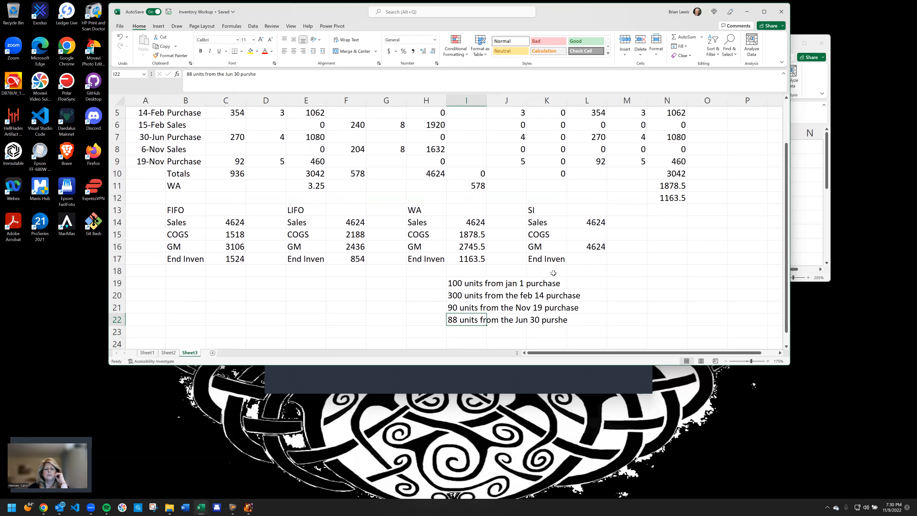
Fill the Inventory Out quantities for specific identification: 100 in I3, 300 in I5, 90 in I7 and 88 in I9
scroll(553, 272, "up", 1)
scroll(529, 288, "down", 1)
scroll(493, 194, "up", 1)
left_click(467, 126)
type("100")
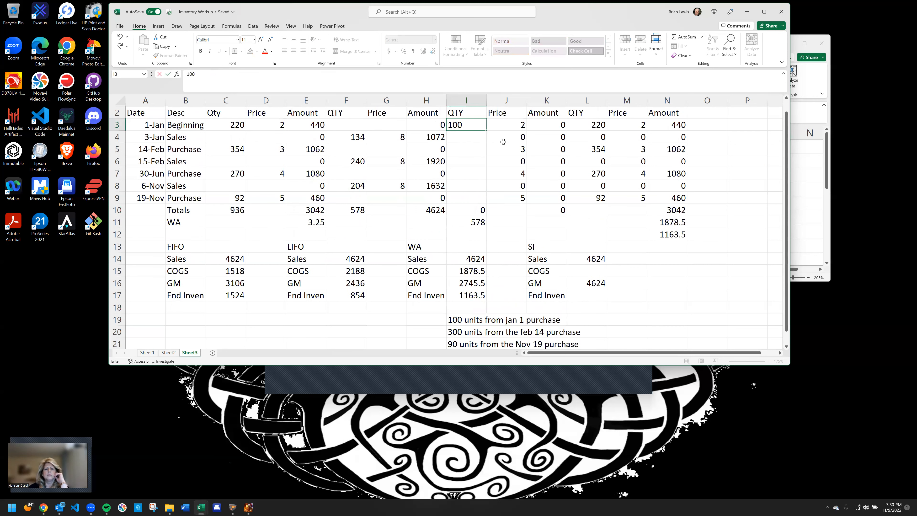
key("Return")
key("Return")
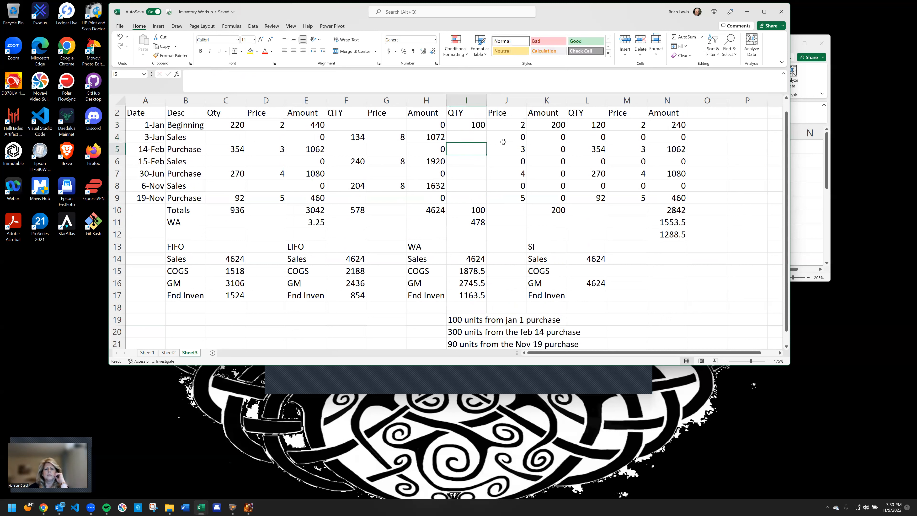
type("300")
key("Return")
key("Return")
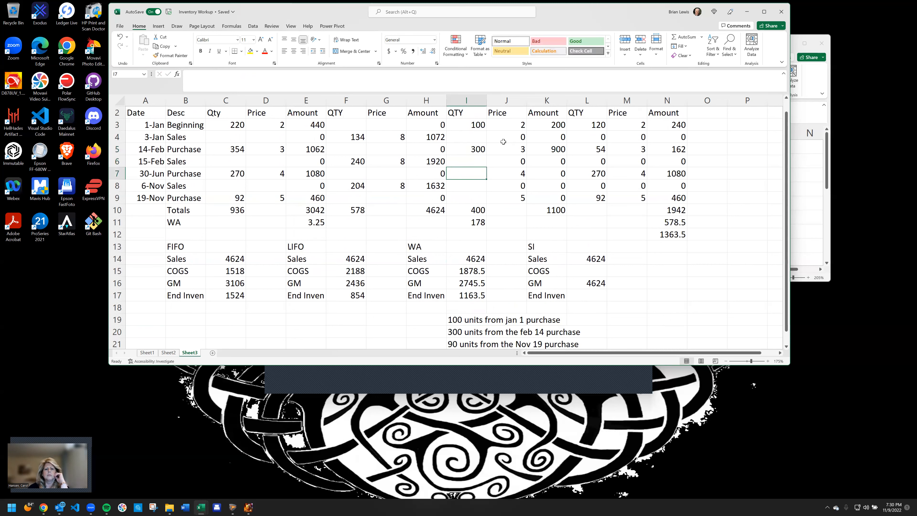
type("90")
key("Return")
key("Return")
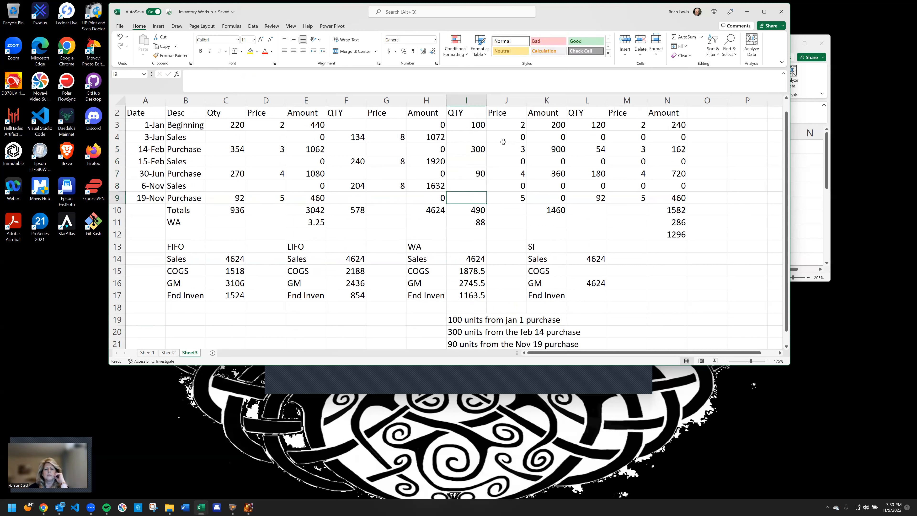
type("88")
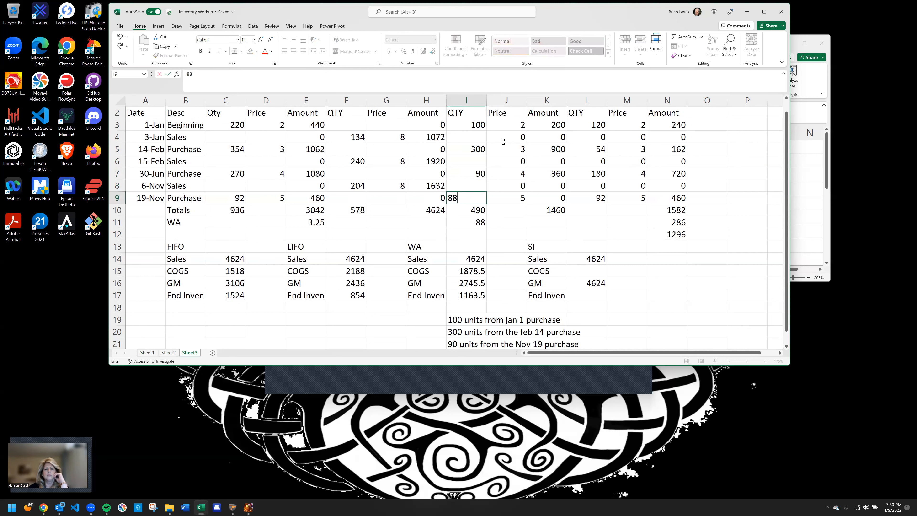
key("Return")
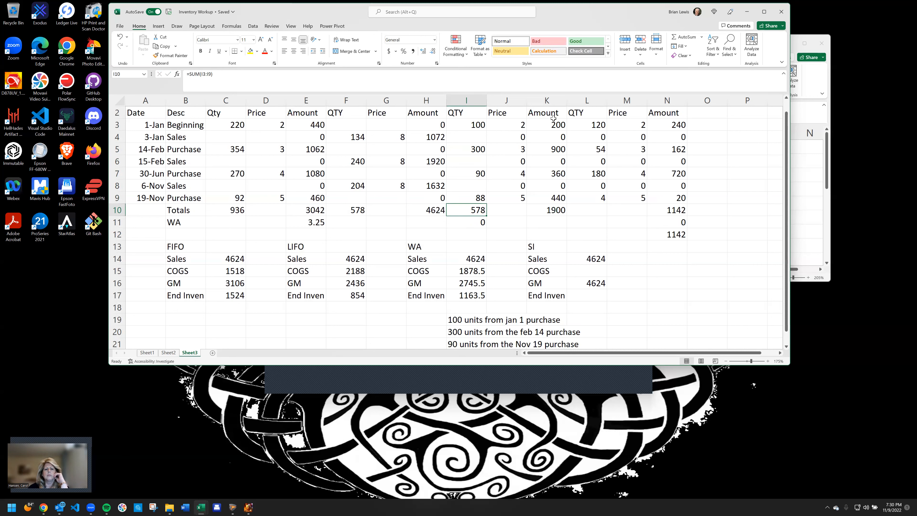
Enter 1900 in L15 as the SI COGS and 1142 in L17 as the SI ending inventory
left_click(560, 214)
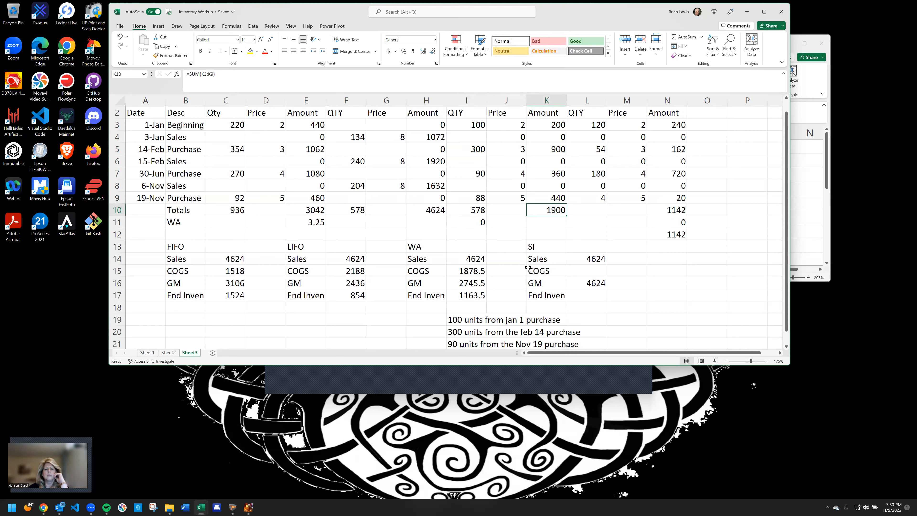
left_click(581, 272)
type("1900")
key("Return")
key("Return")
type("1142")
key("Return")
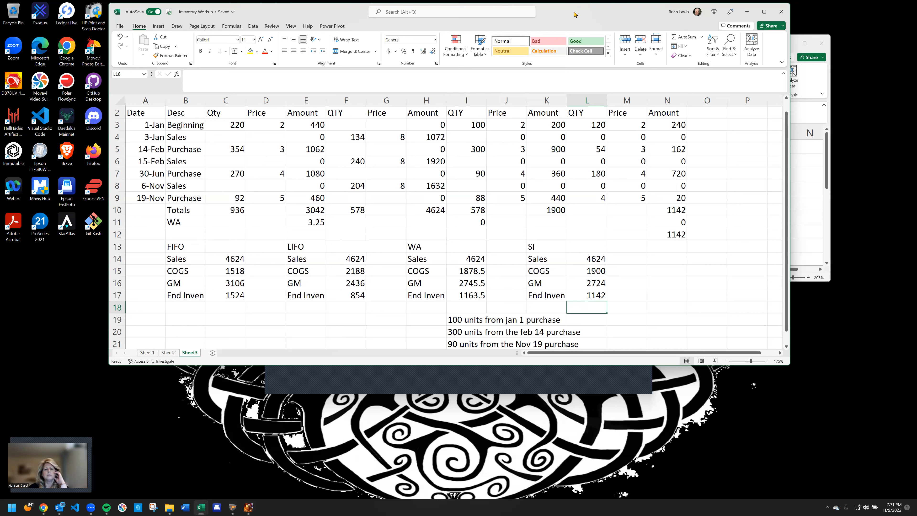
Dismiss the blank dark window and arrange the workbook side by side with the McGraw-Hill Connect browser window
left_click(591, 385)
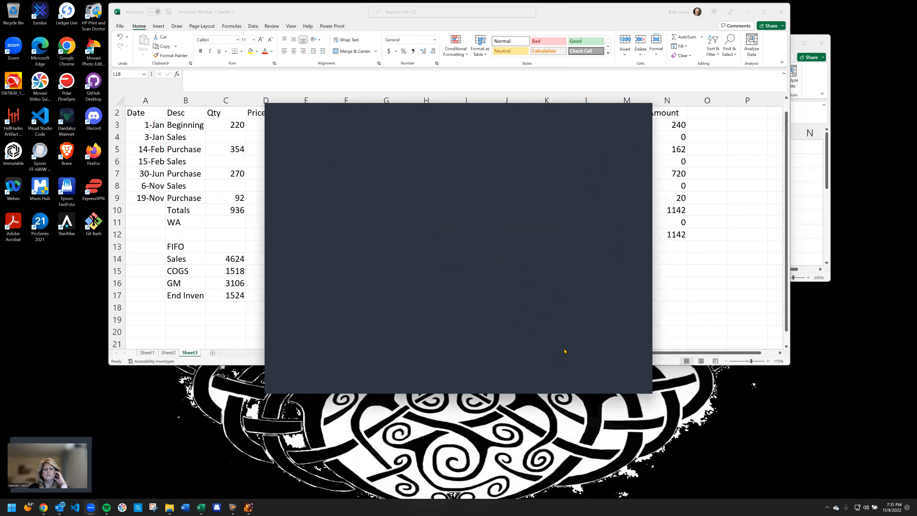
left_click(612, 107)
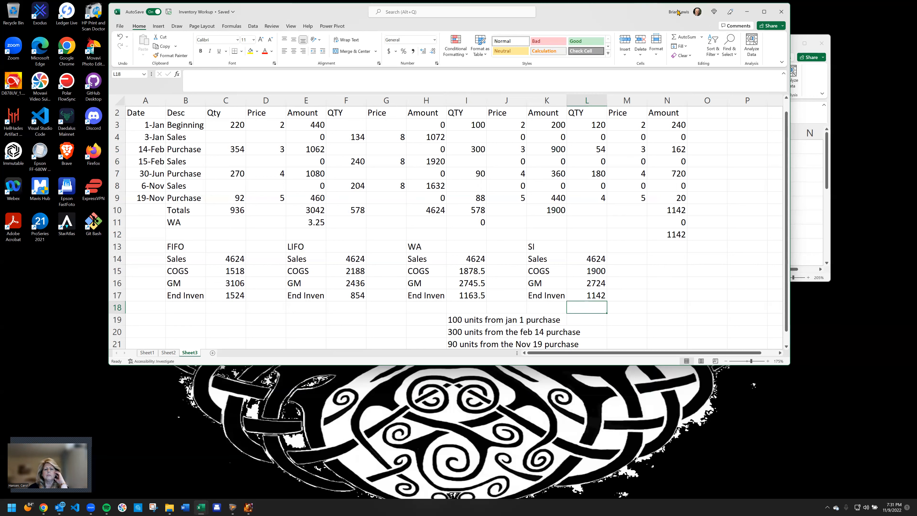
left_click_drag(678, 13, 916, 43)
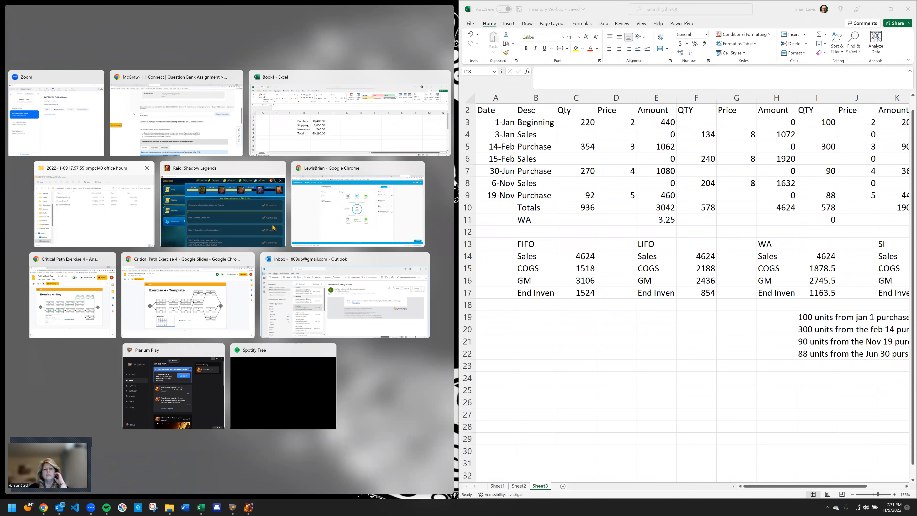
left_click(199, 123)
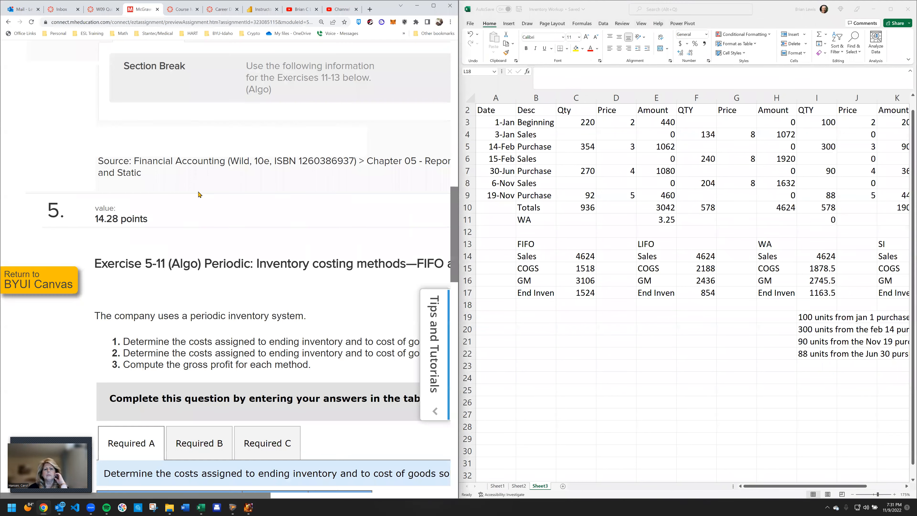
Compare the FIFO ending inventory and cost of goods sold in Exercise 5-11 with the worksheet's FIFO summary
scroll(273, 338, "down", 5)
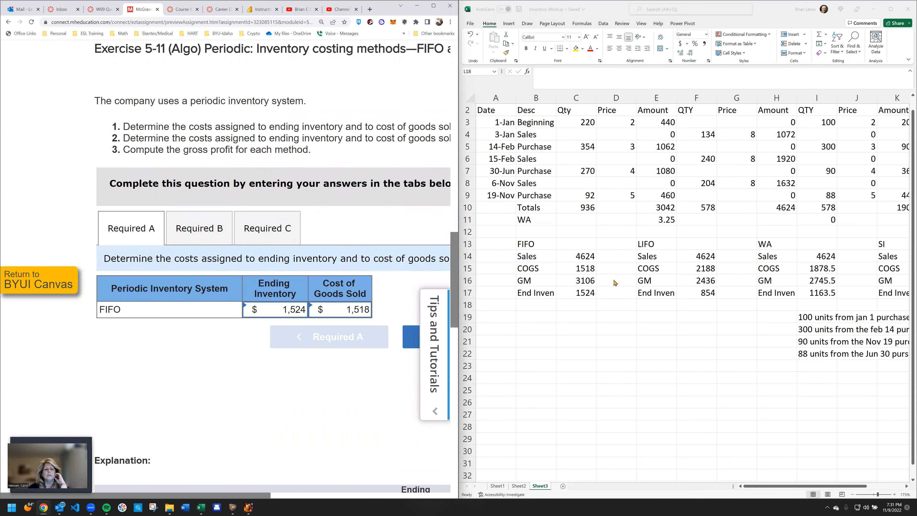
left_click(584, 293)
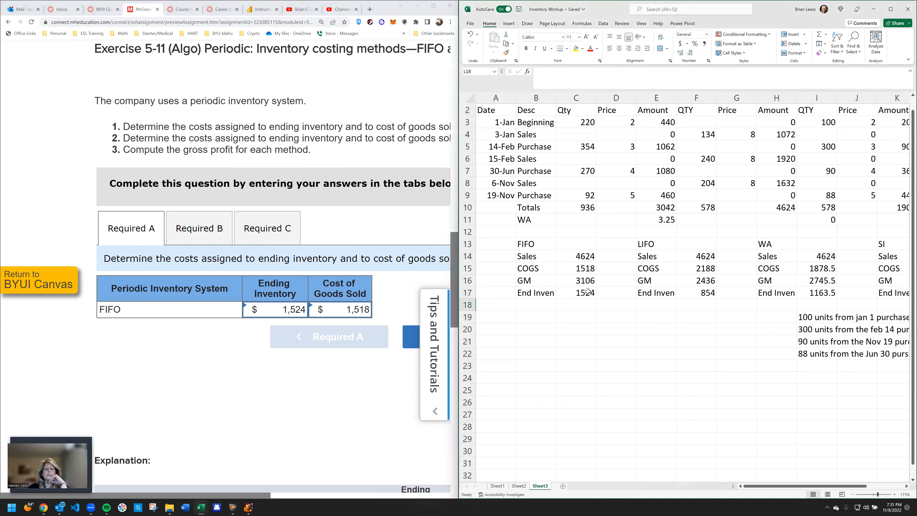
left_click(587, 268)
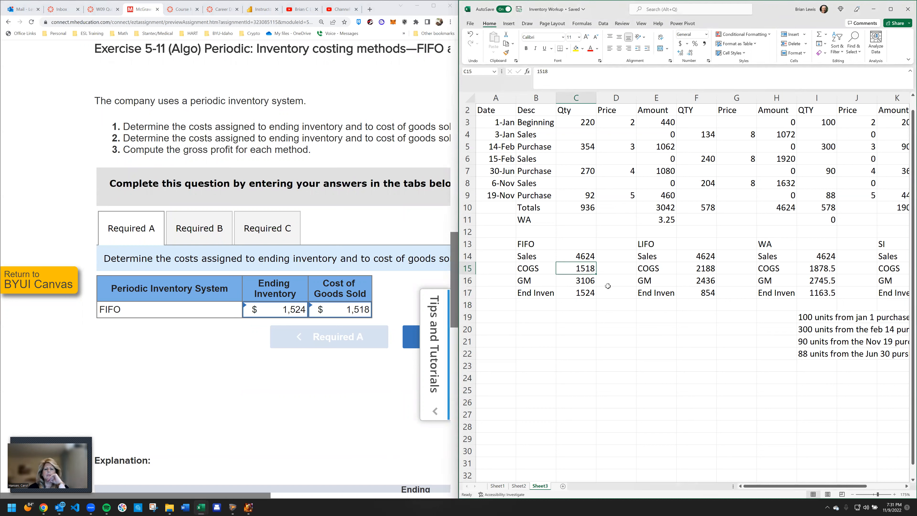
Open the exercise's Required B part and compare its LIFO ending inventory and cost of goods sold with the worksheet
left_click(186, 231)
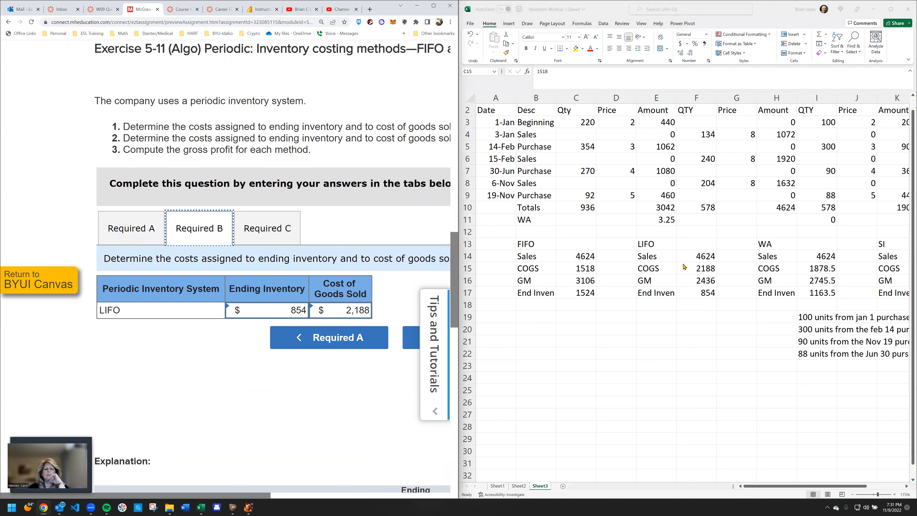
left_click(704, 292)
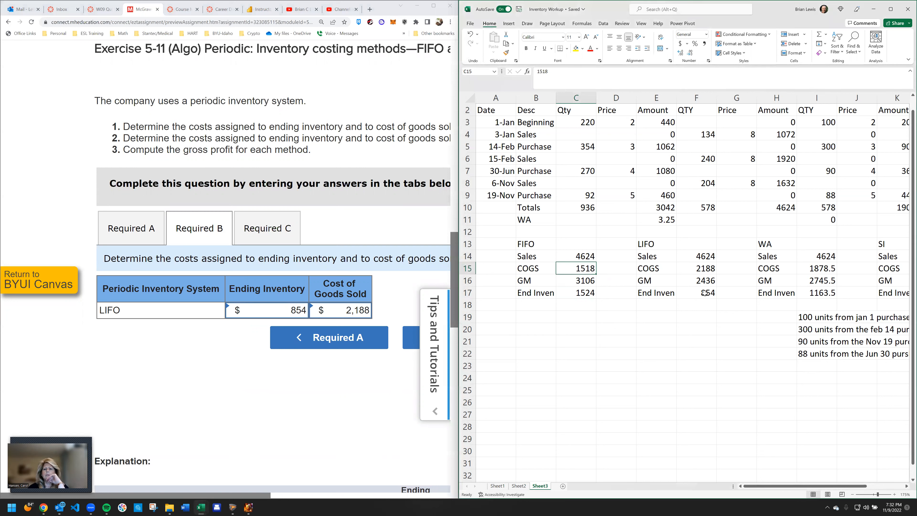
key("F2")
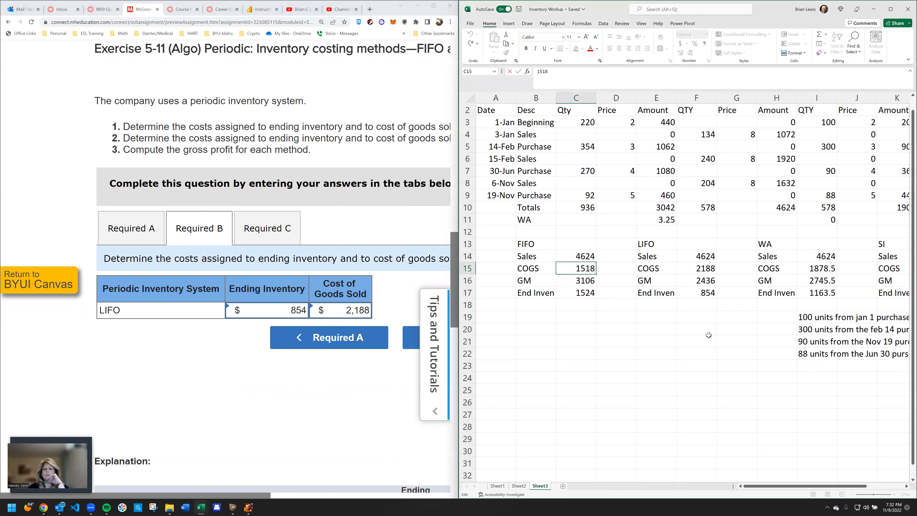
left_click(701, 293)
left_click(699, 269)
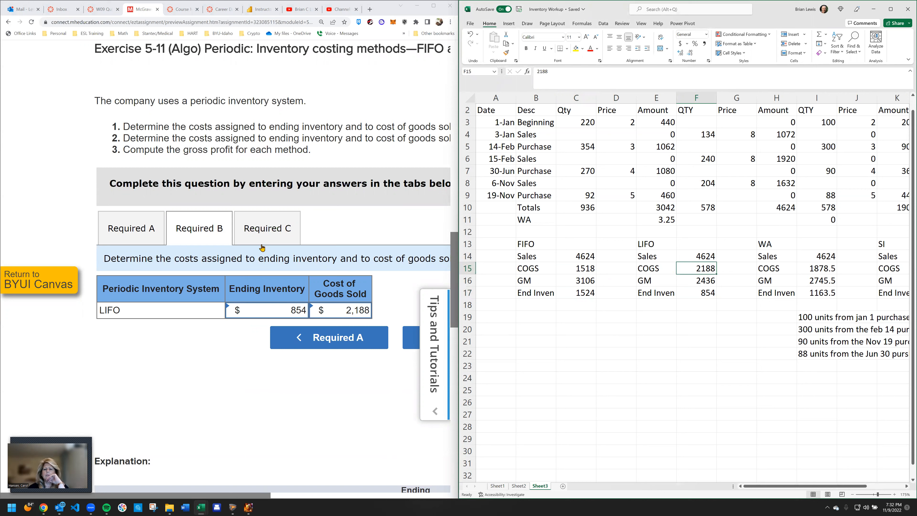
Open the exercise's Required C part and compare its gross profit figures with the worksheet, selecting the FIFO summary in B14:C17
left_click(264, 227)
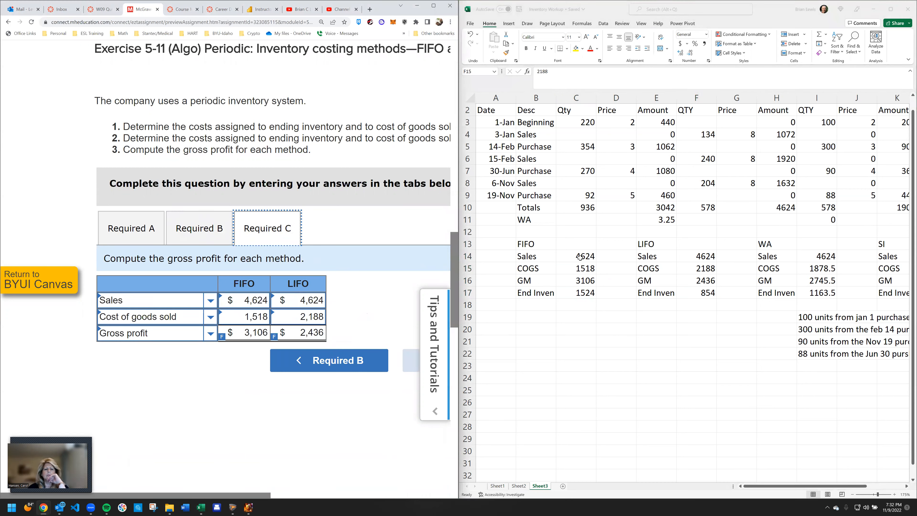
left_click(580, 322)
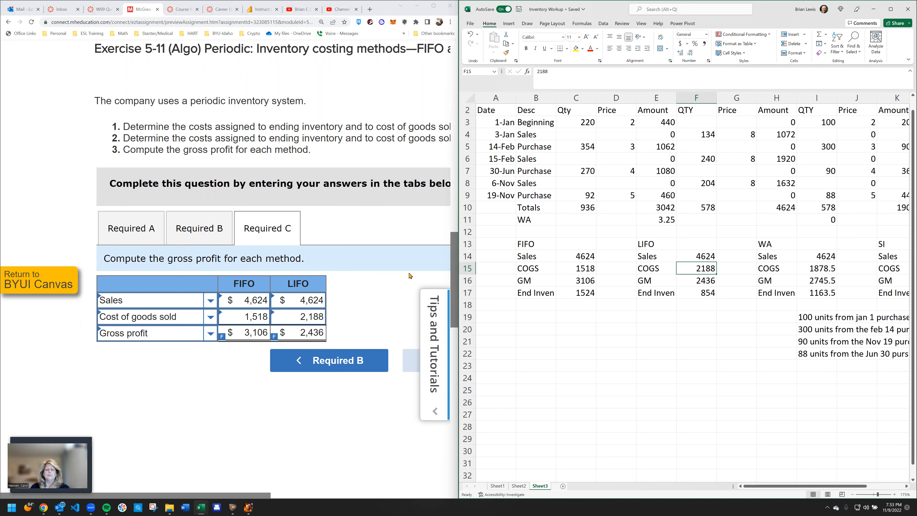
left_click_drag(529, 256, 584, 290)
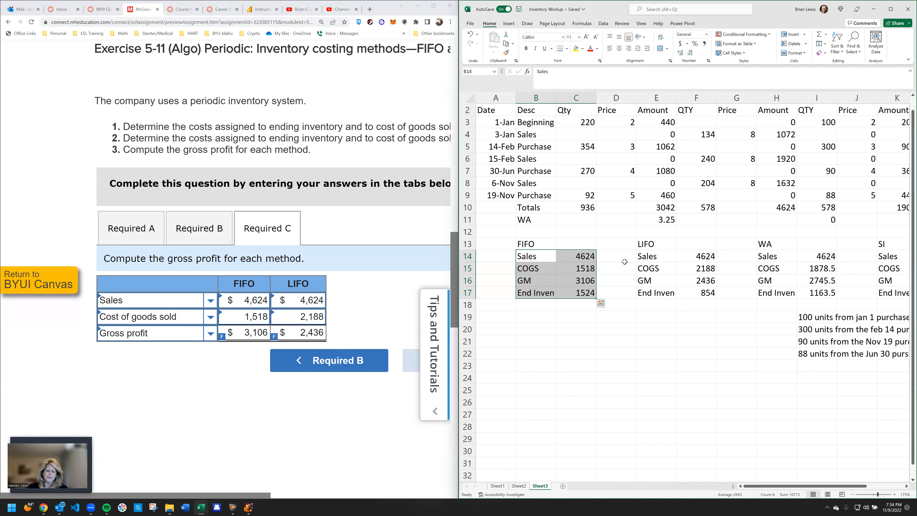
Leave the W09 Quiz Access assignment preview and return to the Connect course home page
left_click(381, 238)
scroll(380, 173, "up", 5)
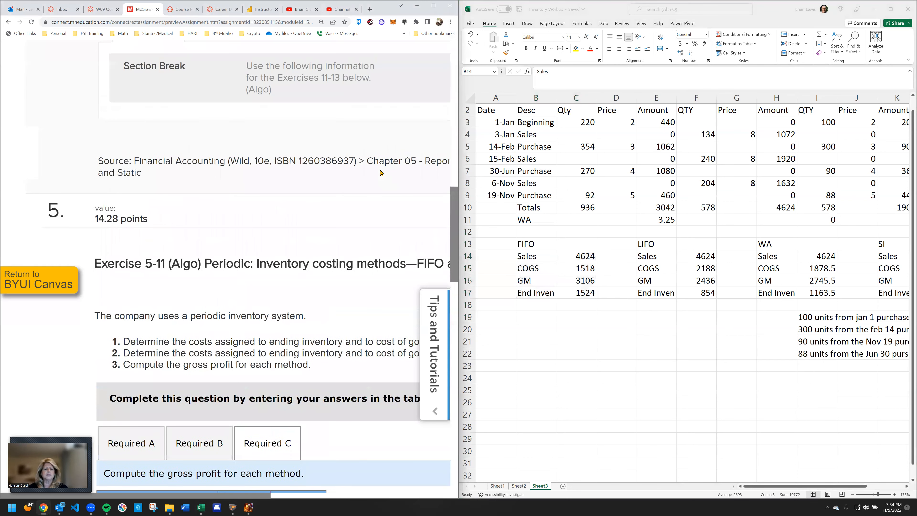
scroll(380, 173, "up", 10)
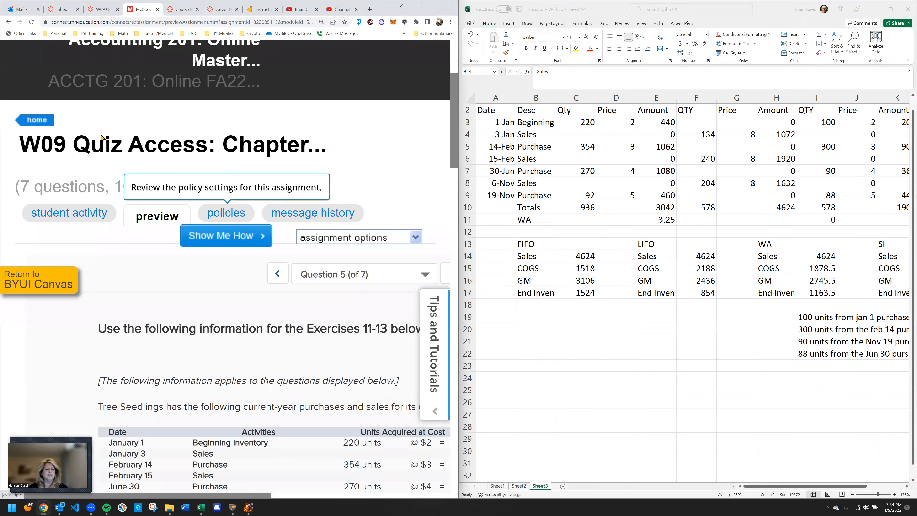
left_click(38, 120)
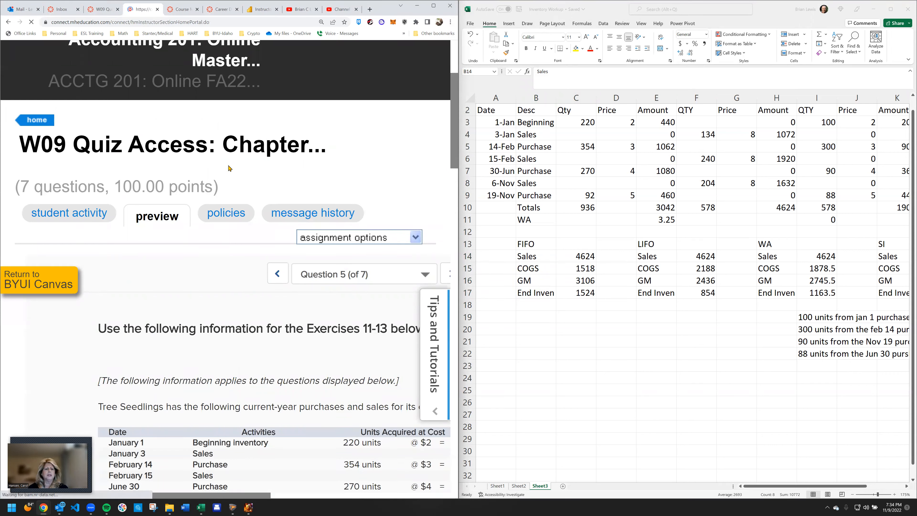